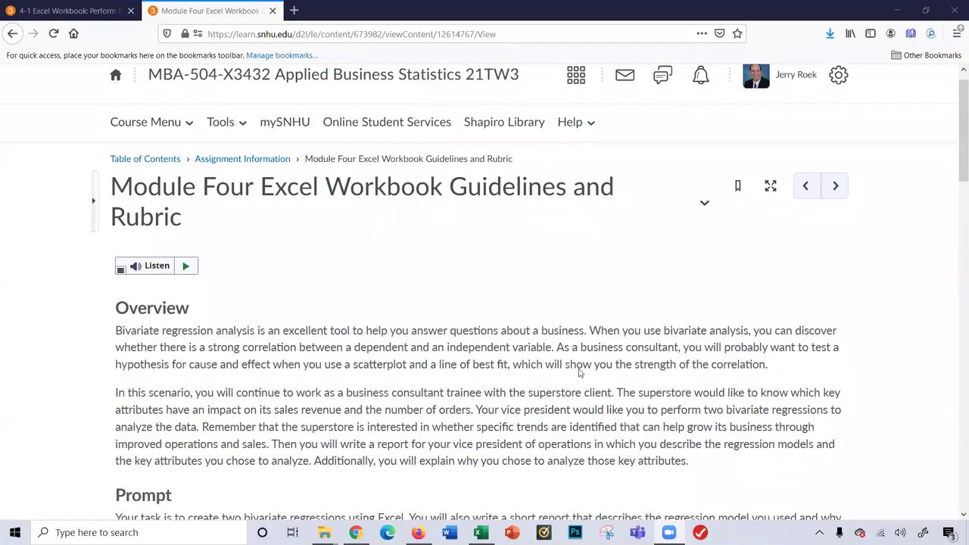
Scroll through the Module Four Excel Workbook Guidelines and Rubric page in Brightspace
{"action": "scroll", "coordinate": [580, 368], "scroll_direction": "up", "scroll_amount": 1}
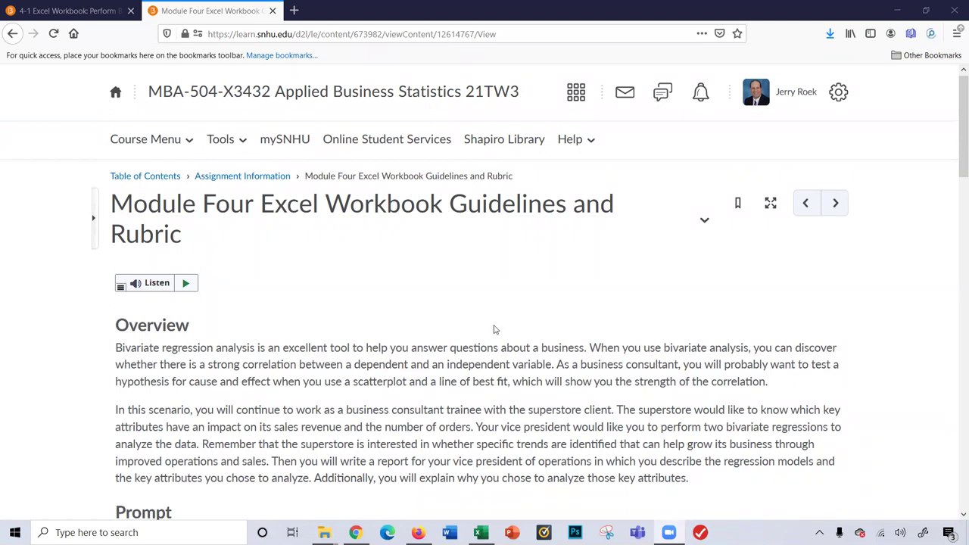
{"action": "scroll", "coordinate": [493, 329], "scroll_direction": "down", "scroll_amount": 3}
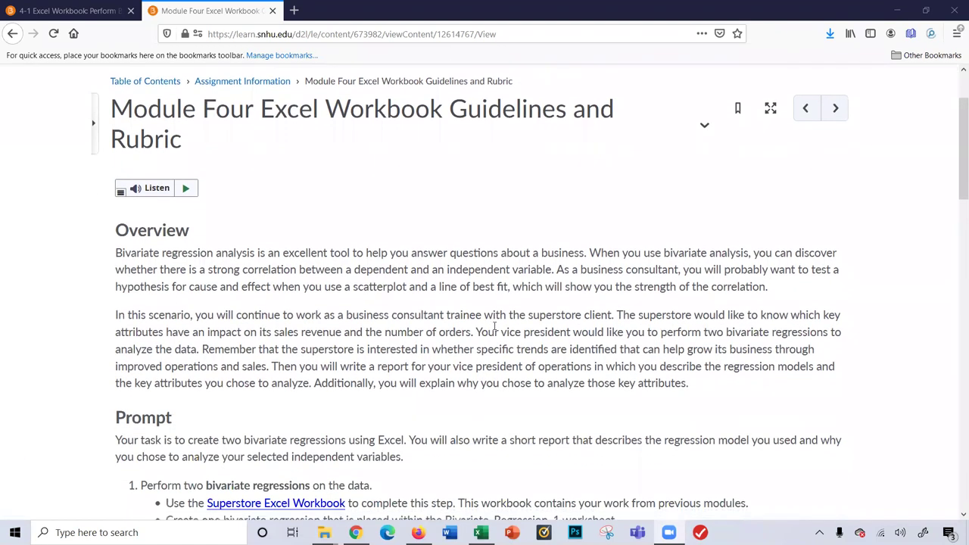
{"action": "scroll", "coordinate": [494, 326], "scroll_direction": "down", "scroll_amount": 3}
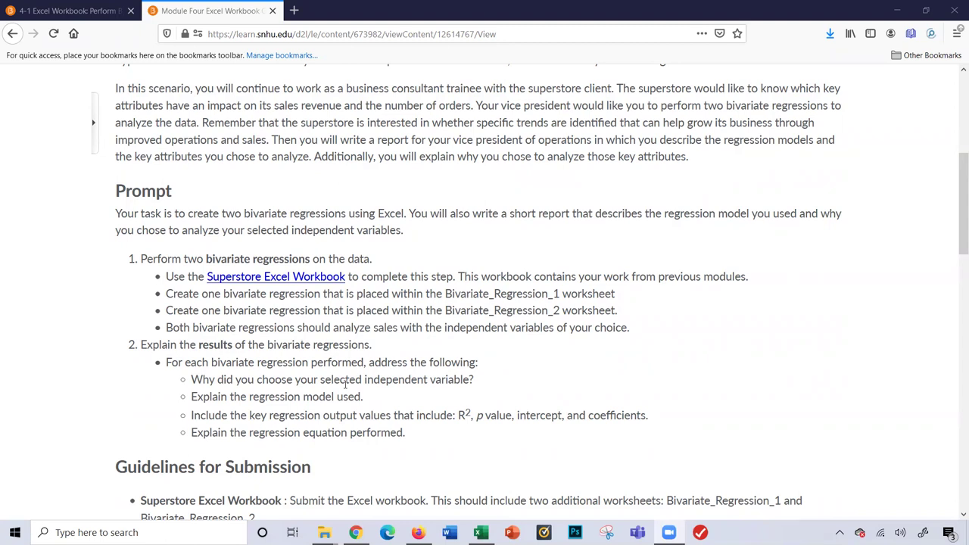
{"action": "scroll", "coordinate": [384, 387], "scroll_direction": "down", "scroll_amount": 2}
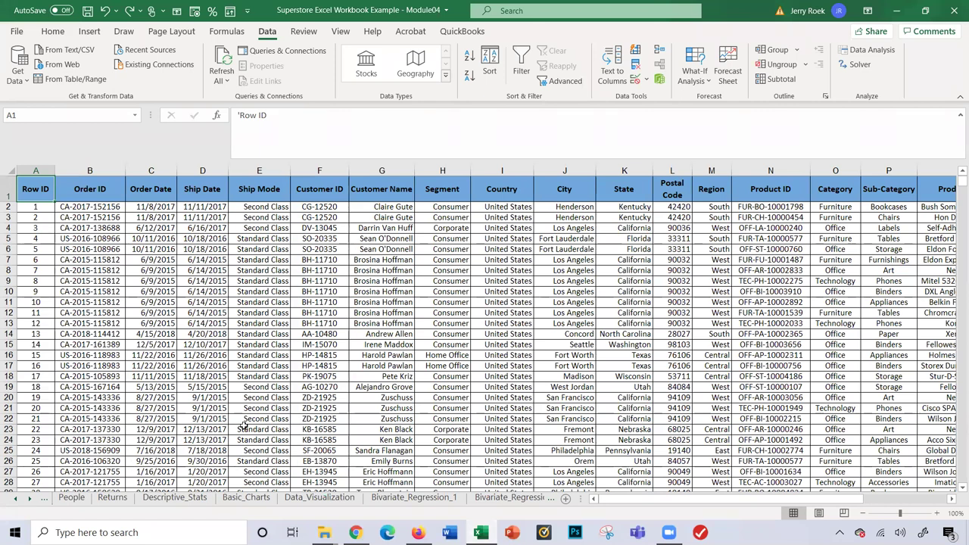
{"action": "left_click", "coordinate": [19, 501]}
{"action": "left_click", "coordinate": [18, 501]}
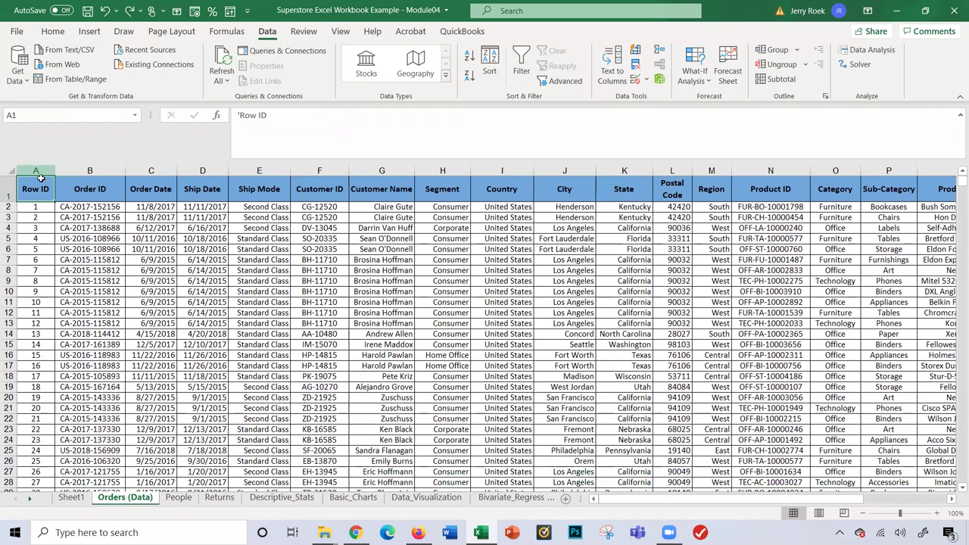
{"action": "key", "text": "Right"}
{"action": "key", "text": "Right"}
{"action": "key", "text": "Right"}
{"action": "key", "text": "Right"}
{"action": "key", "text": "Right"}
{"action": "key", "text": "Right"}
{"action": "key", "text": "Right"}
{"action": "key", "text": "Right"}
{"action": "key", "text": "Right"}
{"action": "key", "text": "Right"}
{"action": "key", "text": "Right"}
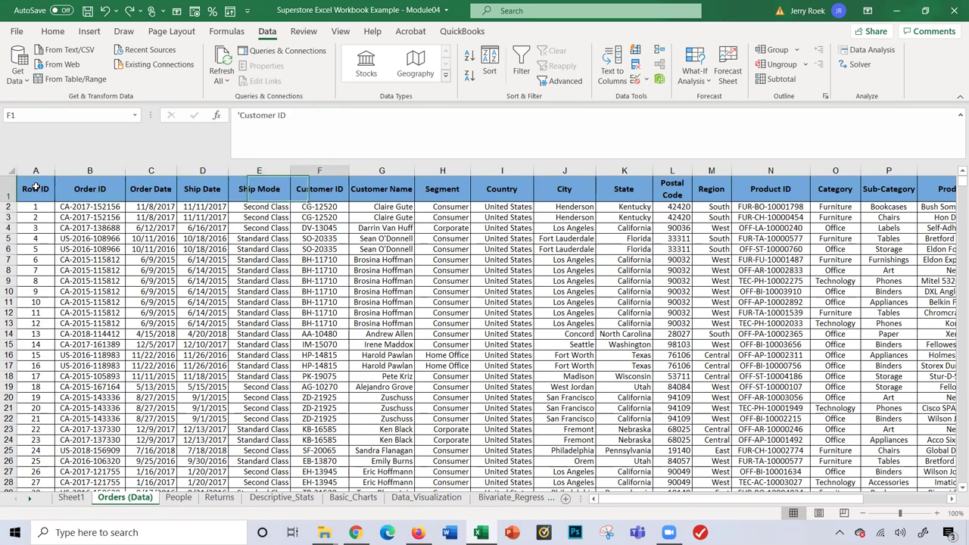
{"action": "key", "text": "Right"}
{"action": "key", "text": "Right"}
{"action": "key", "text": "Right"}
{"action": "key", "text": "Right"}
{"action": "key", "text": "Right"}
{"action": "key", "text": "Right"}
{"action": "key", "text": "Right"}
{"action": "key", "text": "Right"}
{"action": "key", "text": "Right"}
{"action": "key", "text": "Right"}
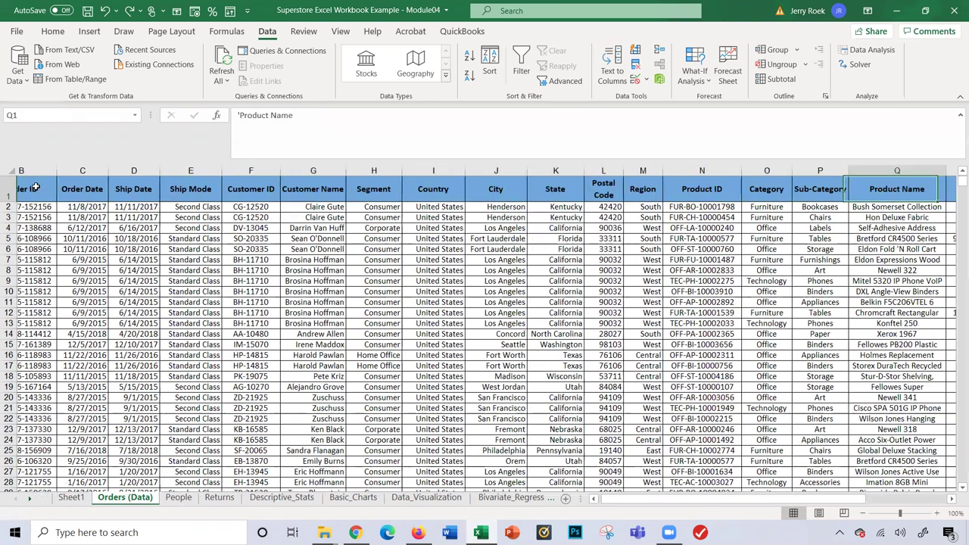
{"action": "key", "text": "Left"}
{"action": "key", "text": "Left"}
{"action": "key", "text": "Left"}
{"action": "key", "text": "Left"}
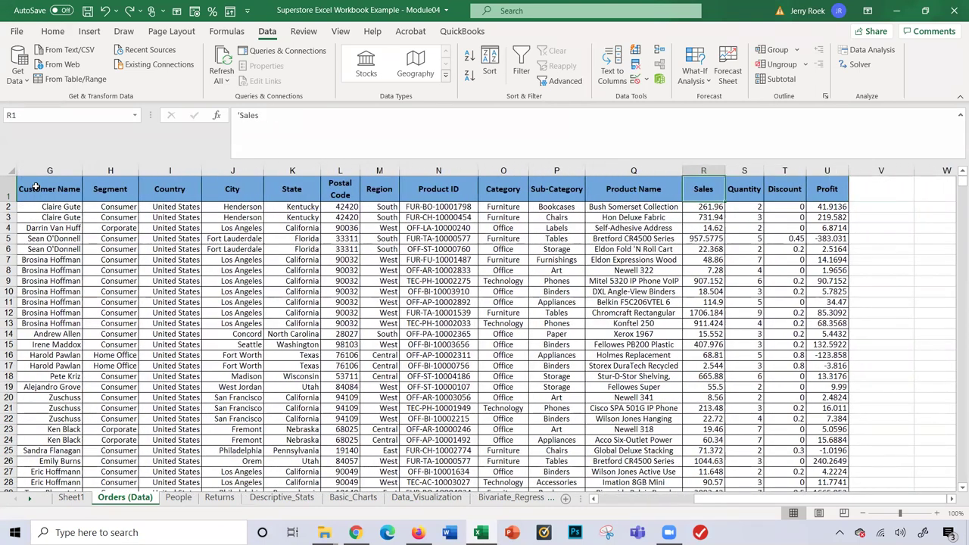
{"action": "key", "text": "Left"}
{"action": "key", "text": "Left"}
{"action": "key", "text": "Left"}
{"action": "key", "text": "Left"}
{"action": "key", "text": "Left"}
{"action": "key", "text": "Left"}
{"action": "key", "text": "Left"}
{"action": "key", "text": "Left"}
{"action": "key", "text": "Left"}
{"action": "key", "text": "Left"}
{"action": "key", "text": "Left"}
{"action": "key", "text": "Left"}
{"action": "key", "text": "Left"}
{"action": "key", "text": "Left"}
{"action": "key", "text": "Left"}
{"action": "key", "text": "Left"}
{"action": "key", "text": "Left"}
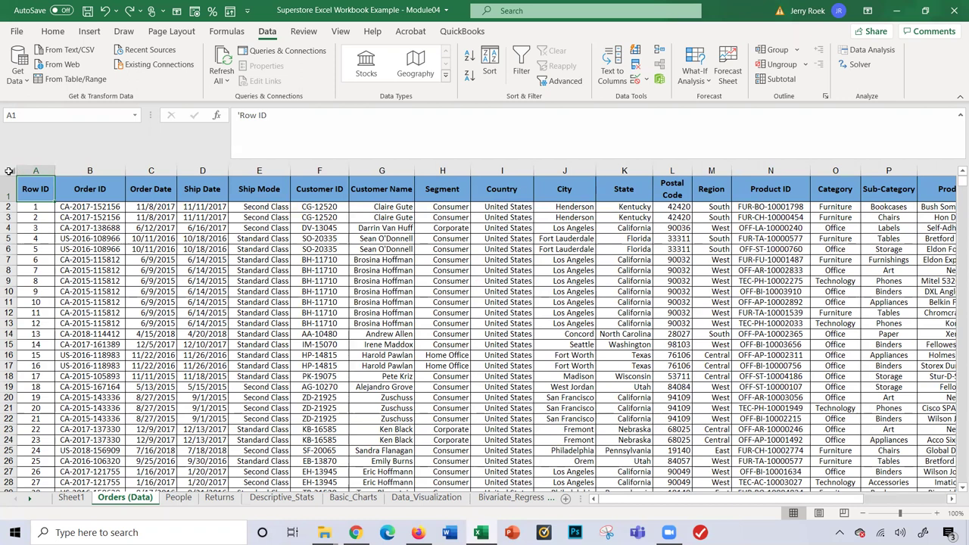
Sort the whole sheet A to Z by Category, then Sub-Category, then Product Name
{"action": "left_click", "coordinate": [9, 170]}
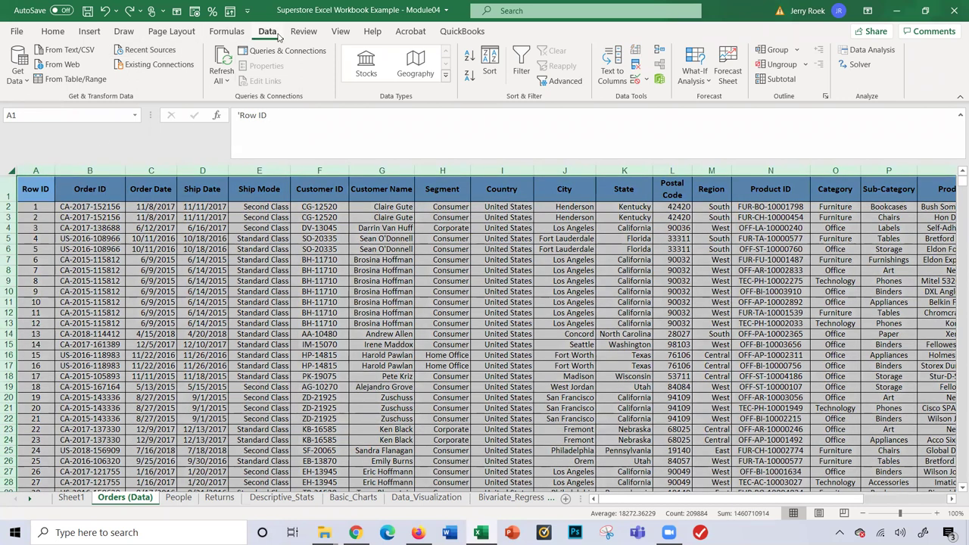
{"action": "left_click", "coordinate": [492, 54]}
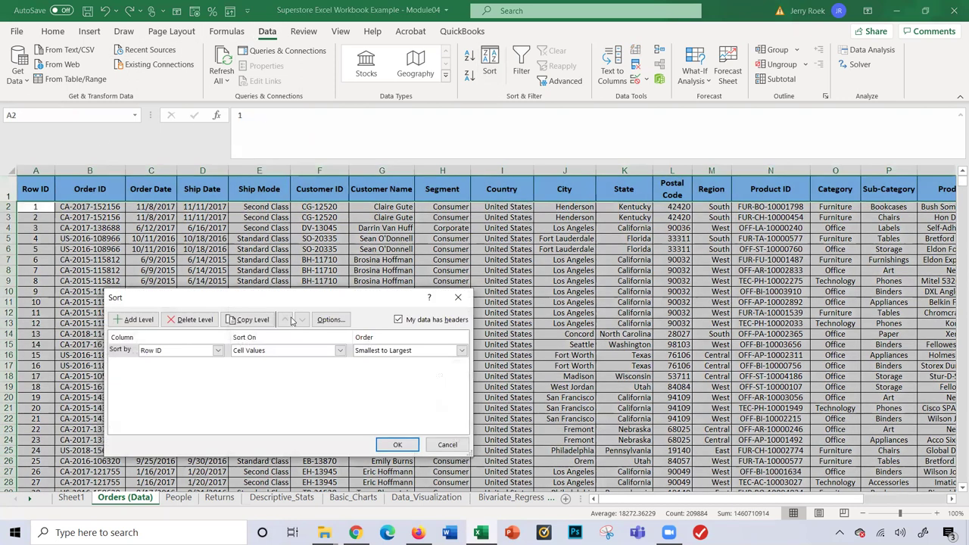
{"action": "left_click", "coordinate": [218, 350]}
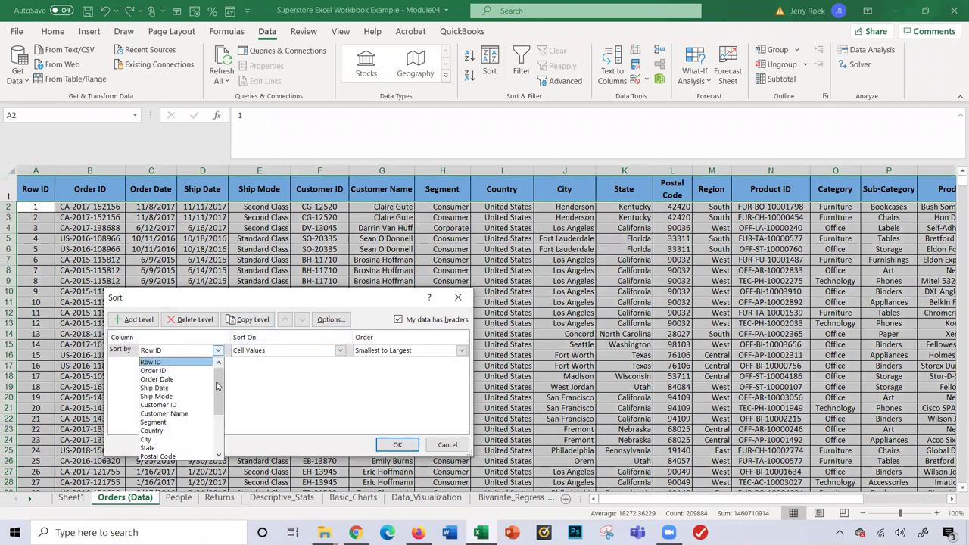
{"action": "scroll", "coordinate": [182, 409], "scroll_direction": "down", "scroll_amount": 3}
{"action": "left_click", "coordinate": [182, 407]}
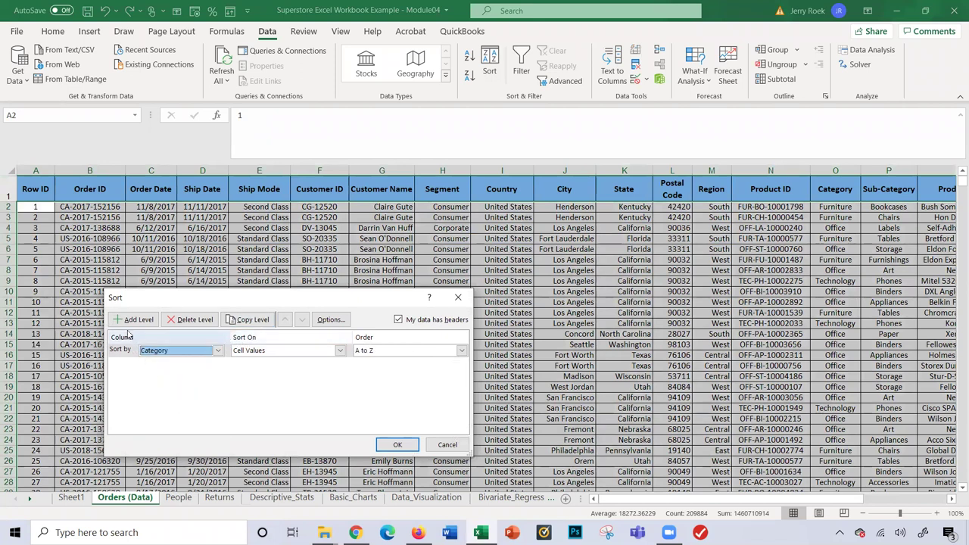
{"action": "left_click", "coordinate": [134, 319]}
{"action": "left_click", "coordinate": [217, 365]}
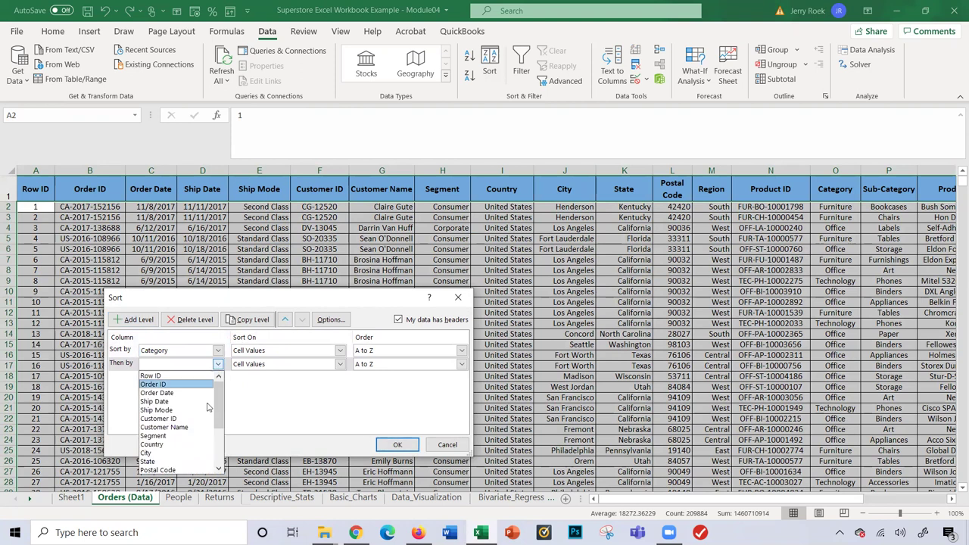
{"action": "scroll", "coordinate": [182, 409], "scroll_direction": "down", "scroll_amount": 3}
{"action": "left_click", "coordinate": [183, 428]}
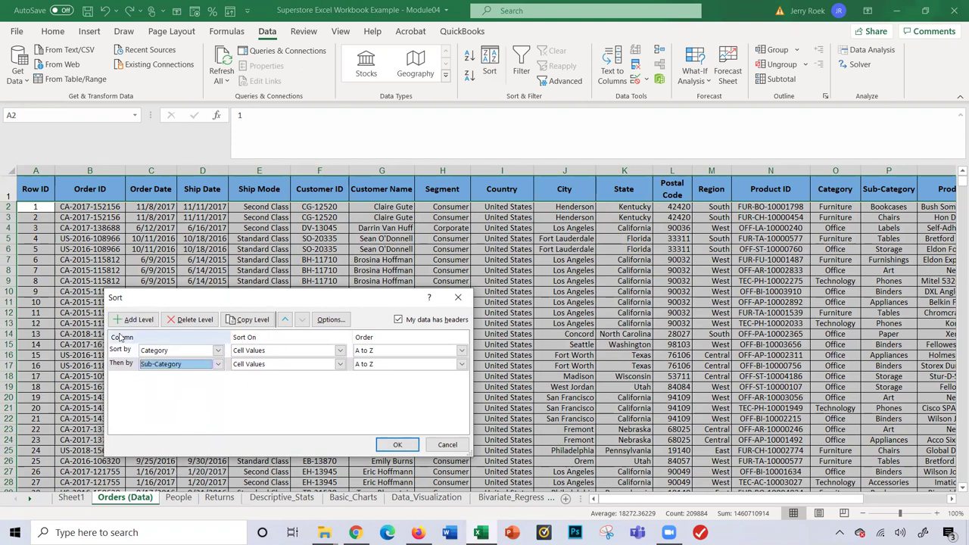
{"action": "left_click", "coordinate": [134, 319]}
{"action": "left_click", "coordinate": [218, 379]}
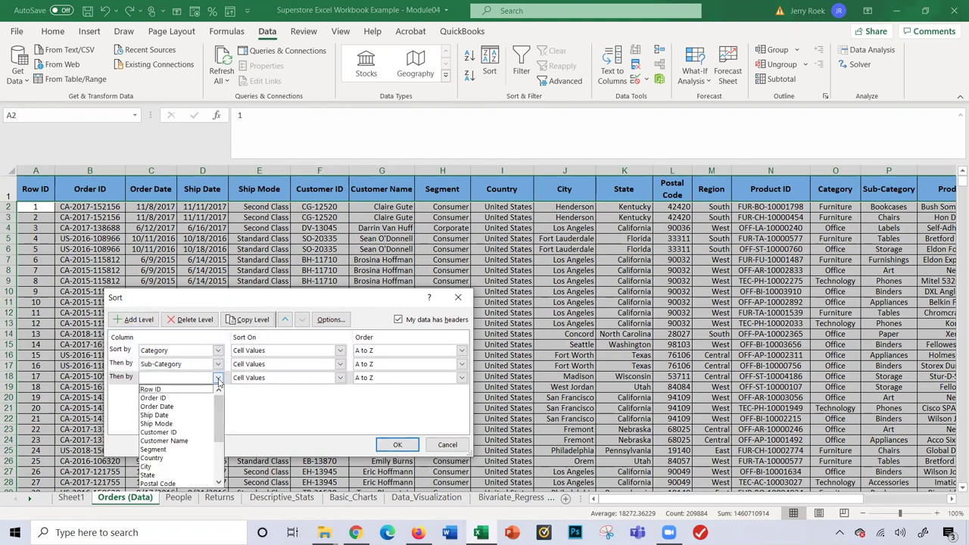
{"action": "scroll", "coordinate": [177, 439], "scroll_direction": "down", "scroll_amount": 3}
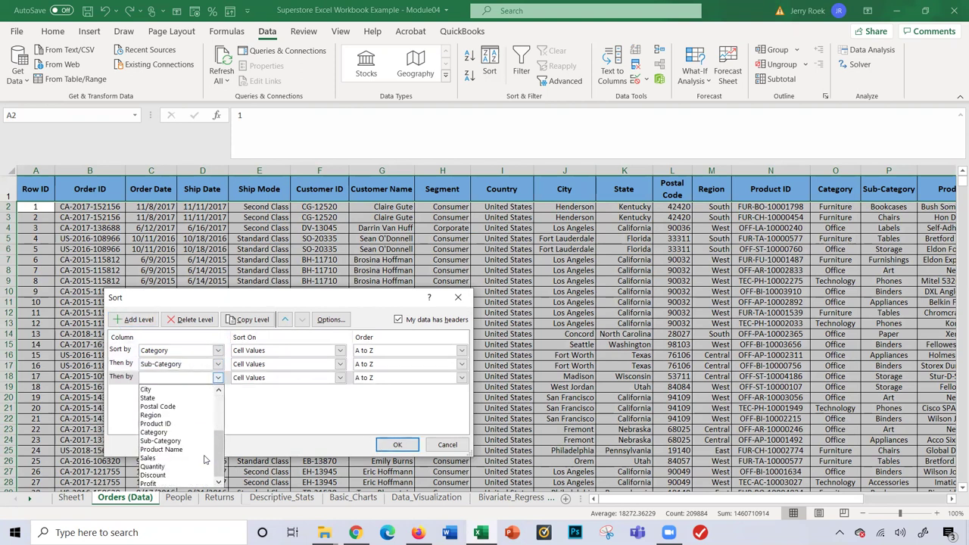
{"action": "left_click", "coordinate": [156, 450]}
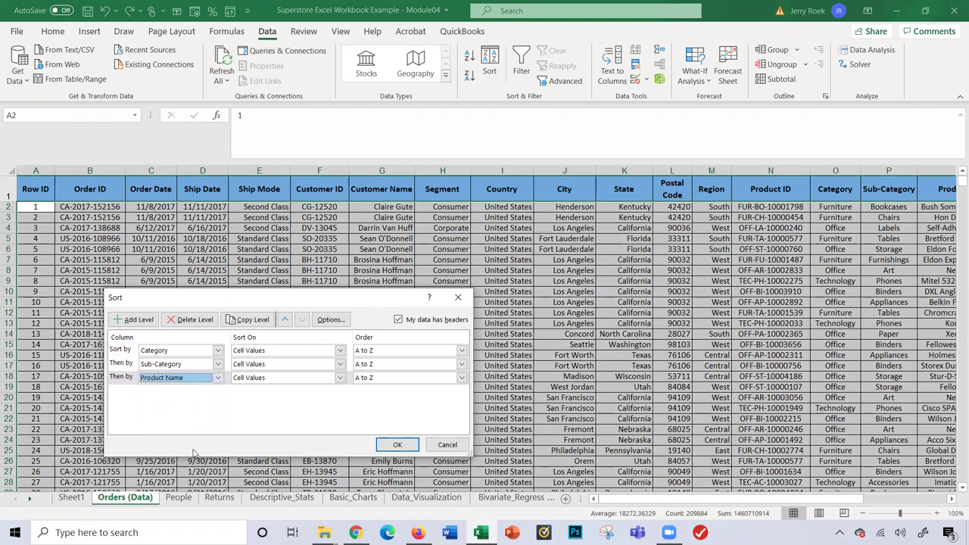
{"action": "left_click", "coordinate": [397, 444]}
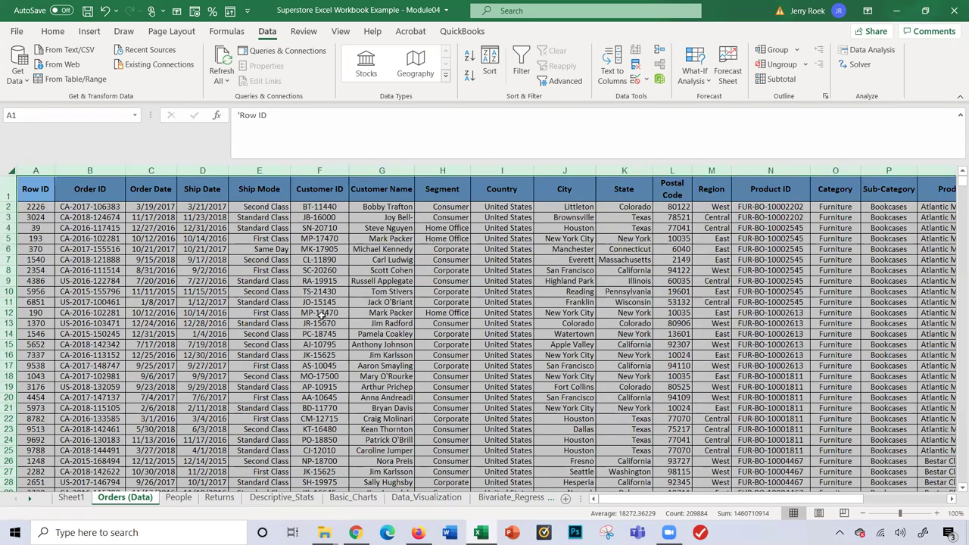
{"action": "left_click", "coordinate": [29, 194]}
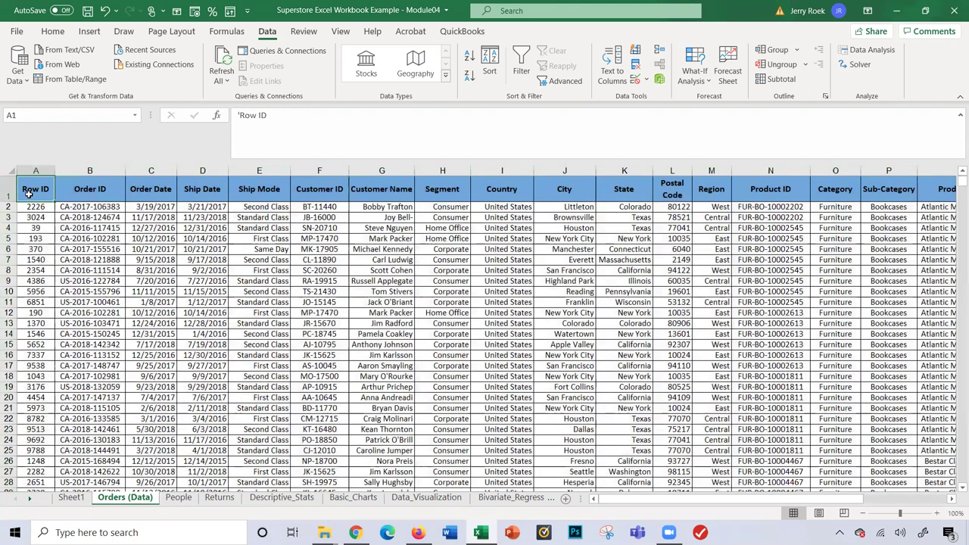
{"action": "key", "text": "Right"}
{"action": "key", "text": "Right"}
{"action": "key", "text": "Right"}
{"action": "key", "text": "Right"}
{"action": "key", "text": "Right"}
{"action": "key", "text": "Right"}
{"action": "key", "text": "Right"}
{"action": "key", "text": "Right"}
{"action": "key", "text": "Right"}
{"action": "key", "text": "Right"}
{"action": "key", "text": "Right"}
{"action": "key", "text": "Right"}
{"action": "key", "text": "Right"}
{"action": "key", "text": "Right"}
{"action": "key", "text": "Right"}
{"action": "key", "text": "Right"}
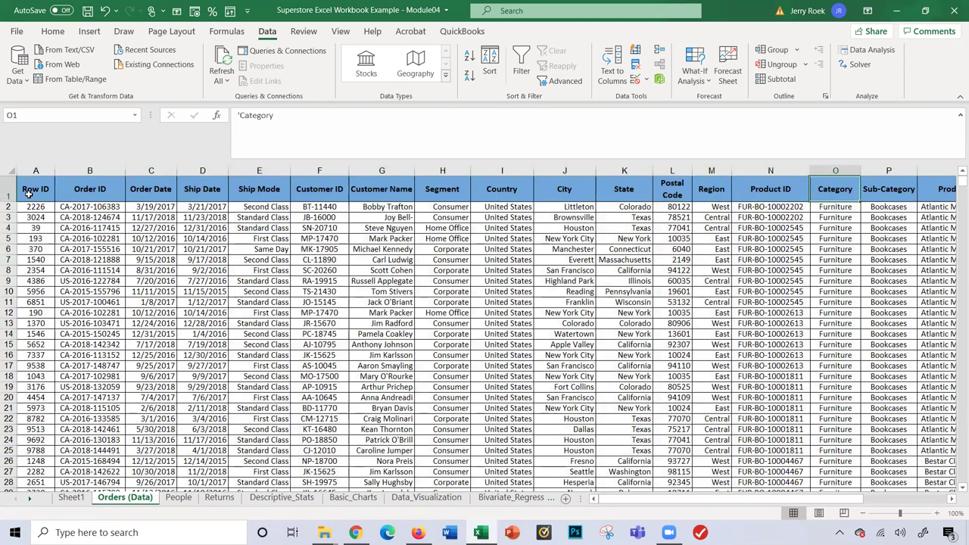
{"action": "key", "text": "Right"}
{"action": "key", "text": "Right"}
{"action": "key", "text": "Right"}
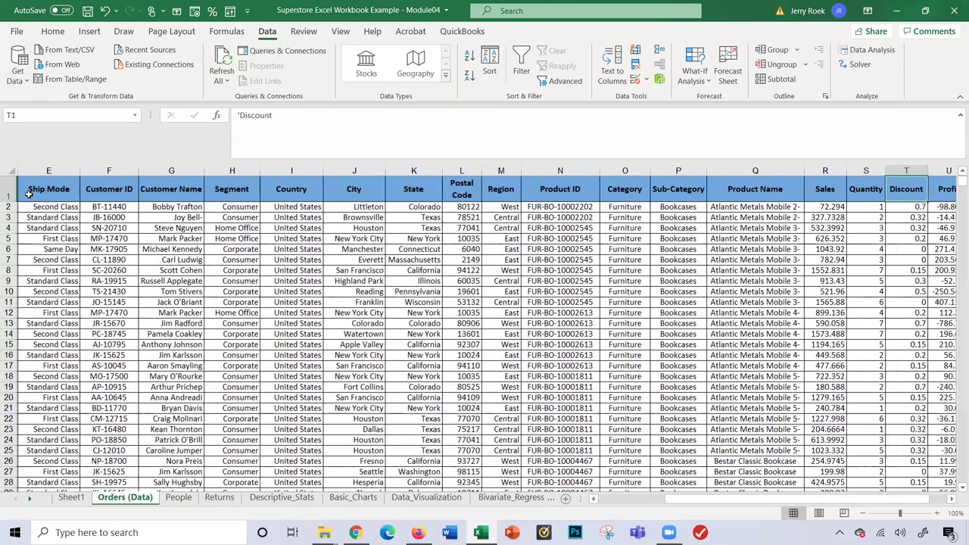
{"action": "left_click", "coordinate": [291, 189]}
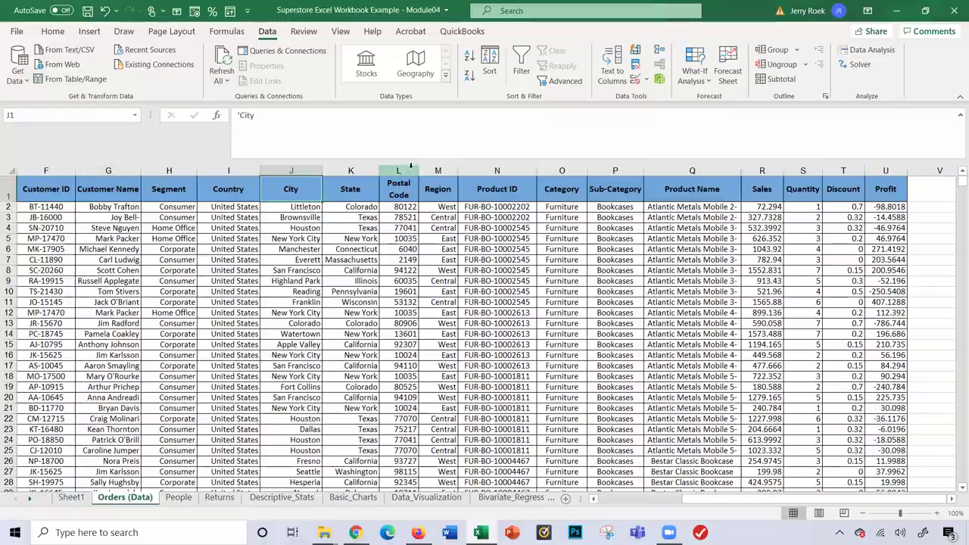
{"action": "scroll", "coordinate": [576, 262], "scroll_direction": "down", "scroll_amount": 20}
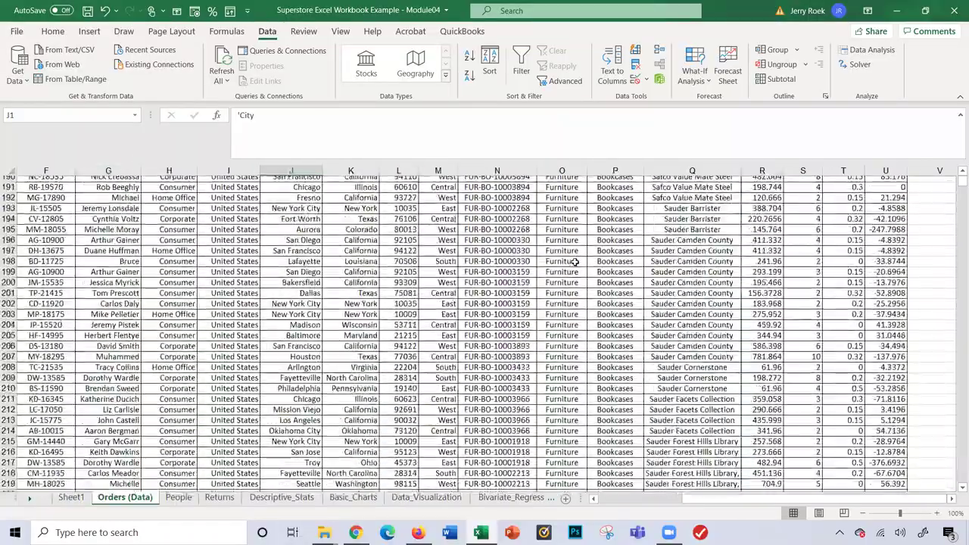
{"action": "scroll", "coordinate": [575, 262], "scroll_direction": "down", "scroll_amount": 20}
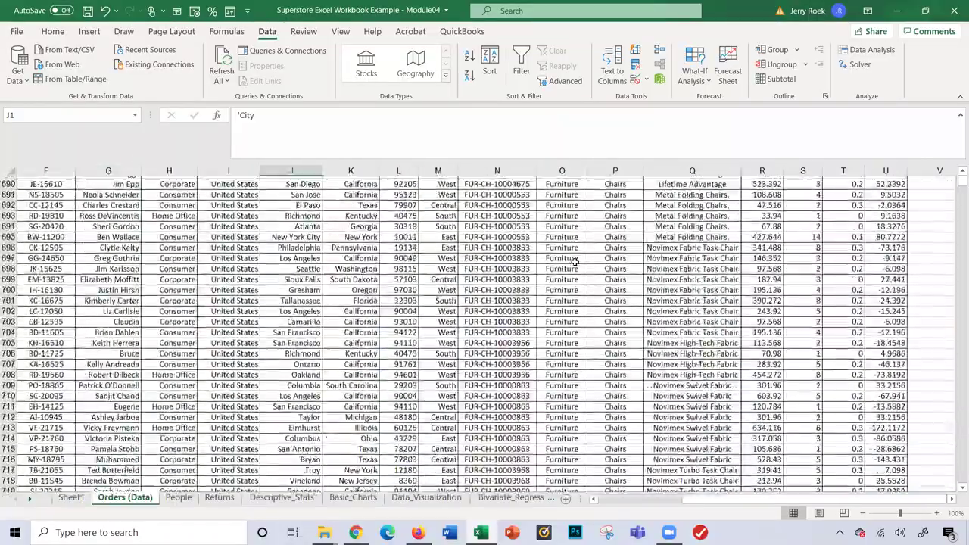
{"action": "scroll", "coordinate": [575, 262], "scroll_direction": "up", "scroll_amount": 20}
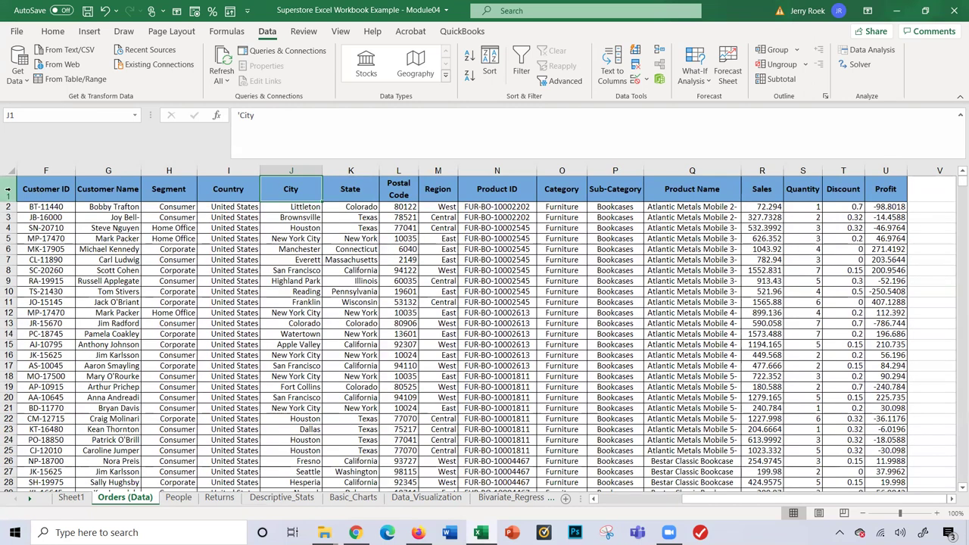
Copy rows 1–81 of Orders (Data) and paste them at A1 on Bivariate_Regression_1
{"action": "left_click_drag", "start_coordinate": [7, 189], "coordinate": [77, 391]}
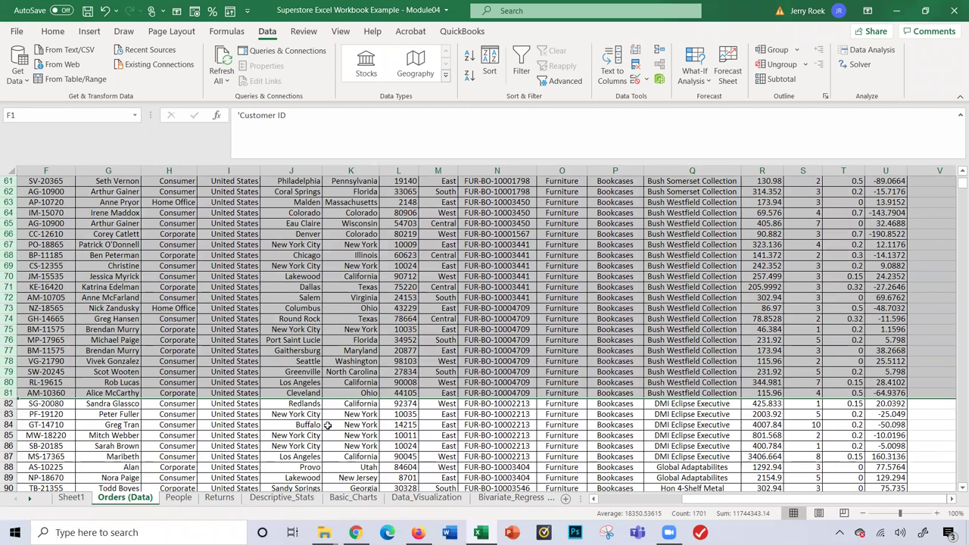
{"action": "key", "text": "ctrl+c"}
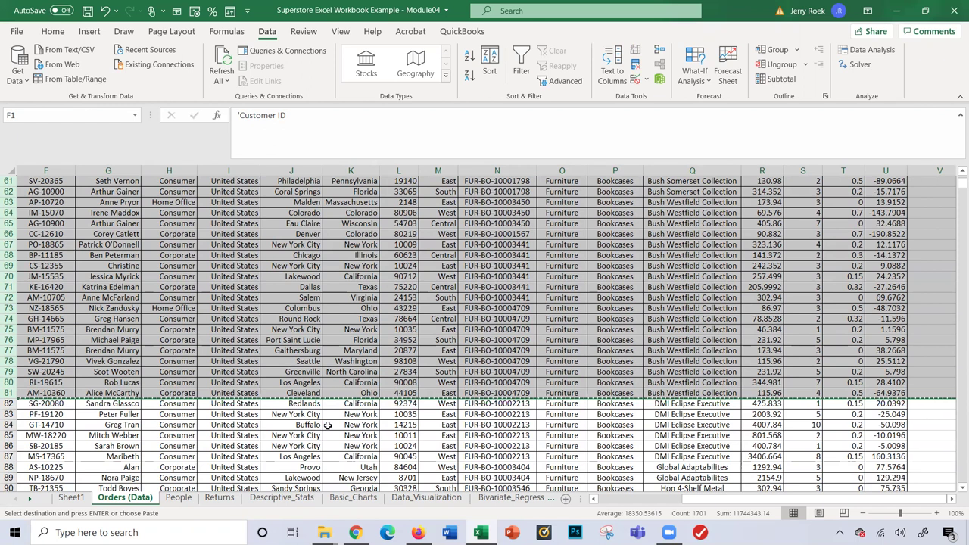
{"action": "left_click", "coordinate": [477, 498]}
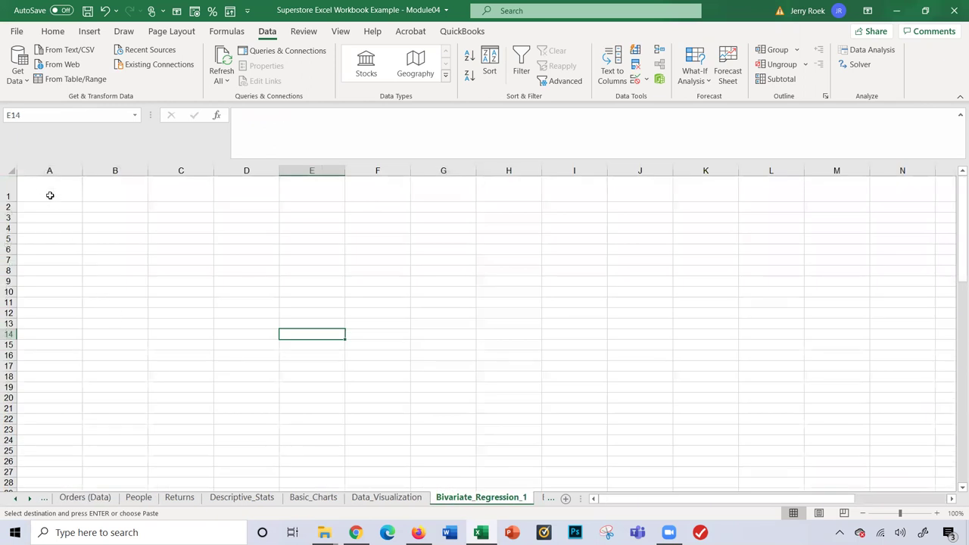
{"action": "left_click", "coordinate": [43, 189]}
{"action": "key", "text": "ctrl+v"}
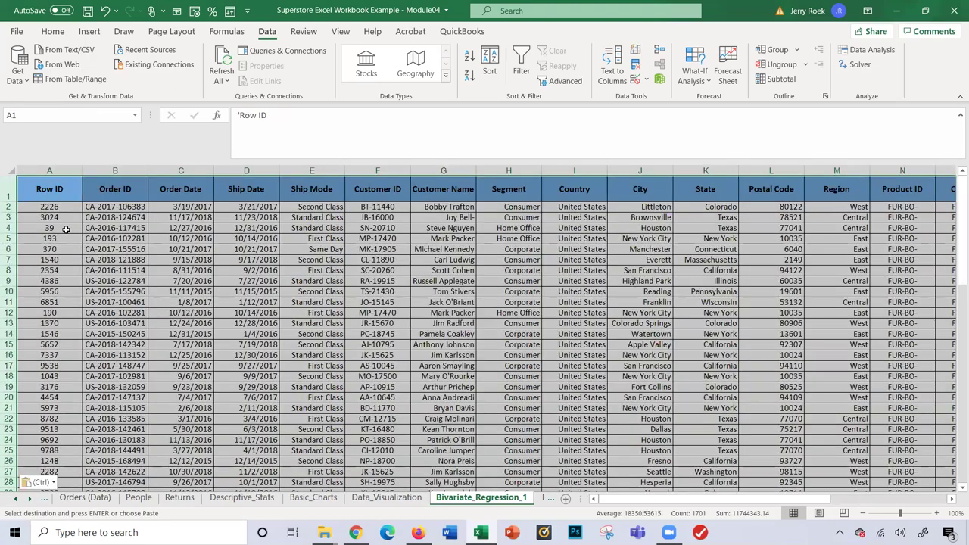
Delete rows 2–33, leaving the Bush Andora through Bush Westfield bookcase orders in rows 2–49
{"action": "left_click", "coordinate": [66, 229]}
{"action": "scroll", "coordinate": [367, 282], "scroll_direction": "down", "scroll_amount": 2}
{"action": "scroll", "coordinate": [493, 318], "scroll_direction": "up", "scroll_amount": 1}
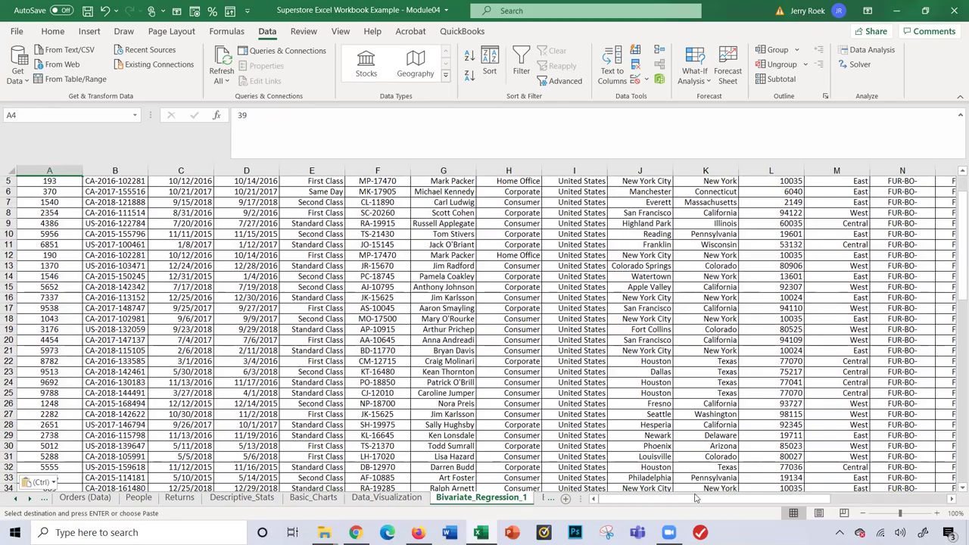
{"action": "left_click_drag", "start_coordinate": [695, 497], "coordinate": [796, 497]}
{"action": "scroll", "coordinate": [667, 393], "scroll_direction": "down", "scroll_amount": 10}
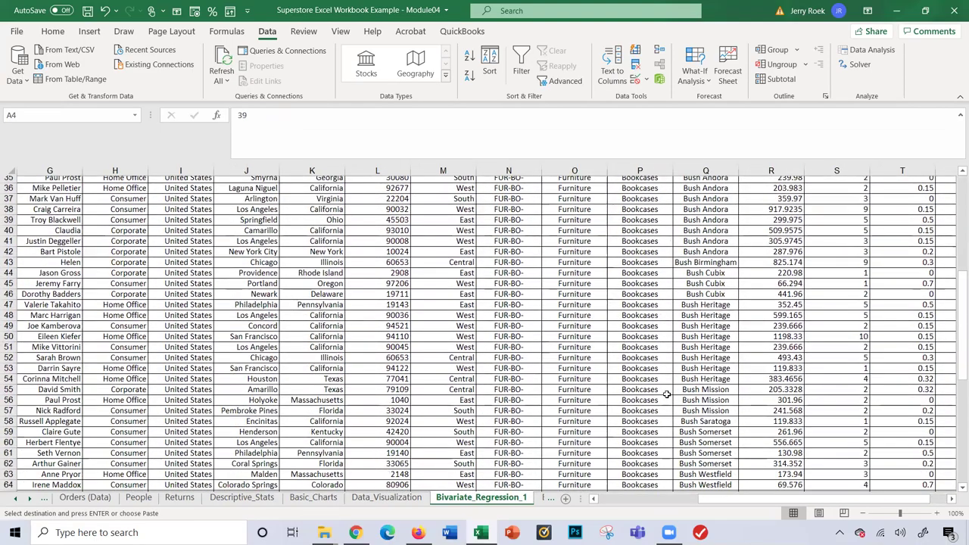
{"action": "scroll", "coordinate": [666, 394], "scroll_direction": "down", "scroll_amount": 4}
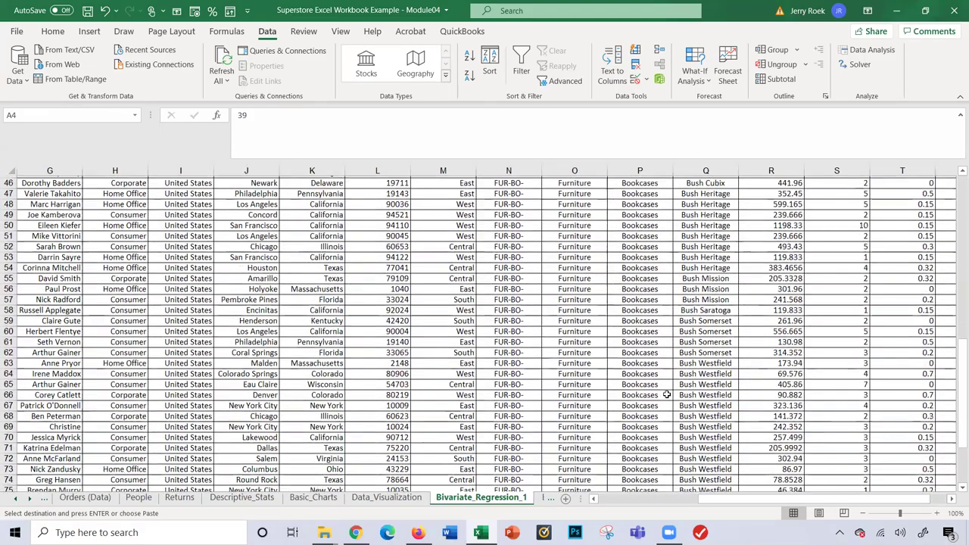
{"action": "scroll", "coordinate": [666, 394], "scroll_direction": "down", "scroll_amount": 3}
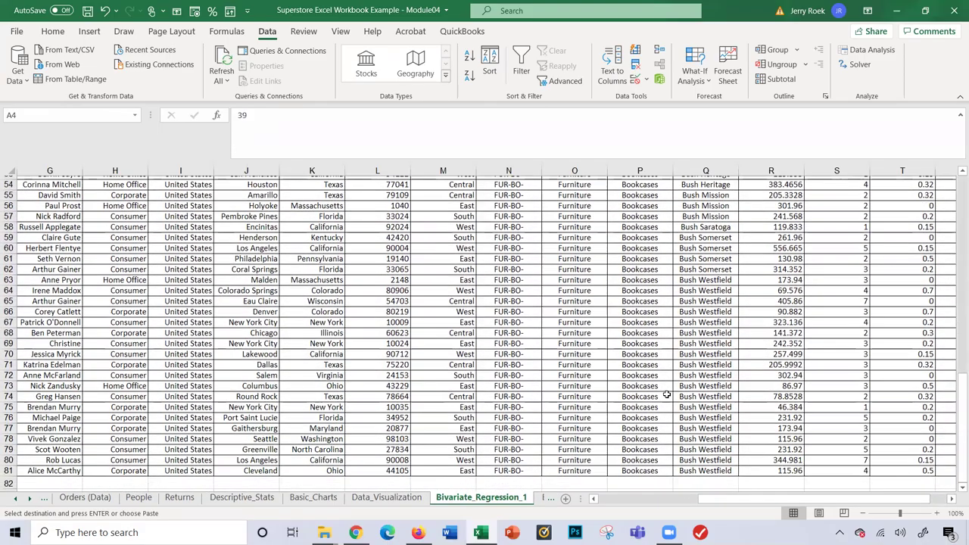
{"action": "scroll", "coordinate": [666, 394], "scroll_direction": "up", "scroll_amount": 18}
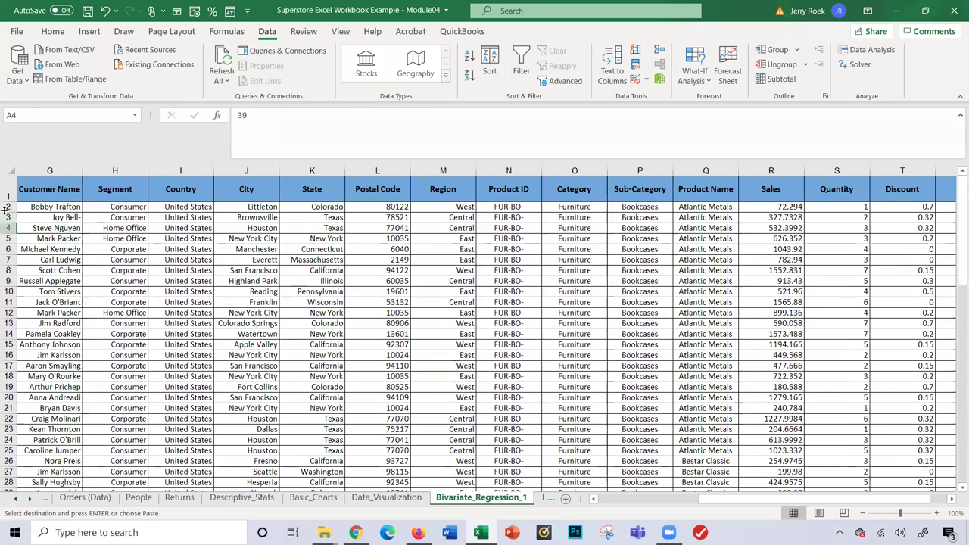
{"action": "left_click_drag", "start_coordinate": [9, 206], "coordinate": [59, 382]}
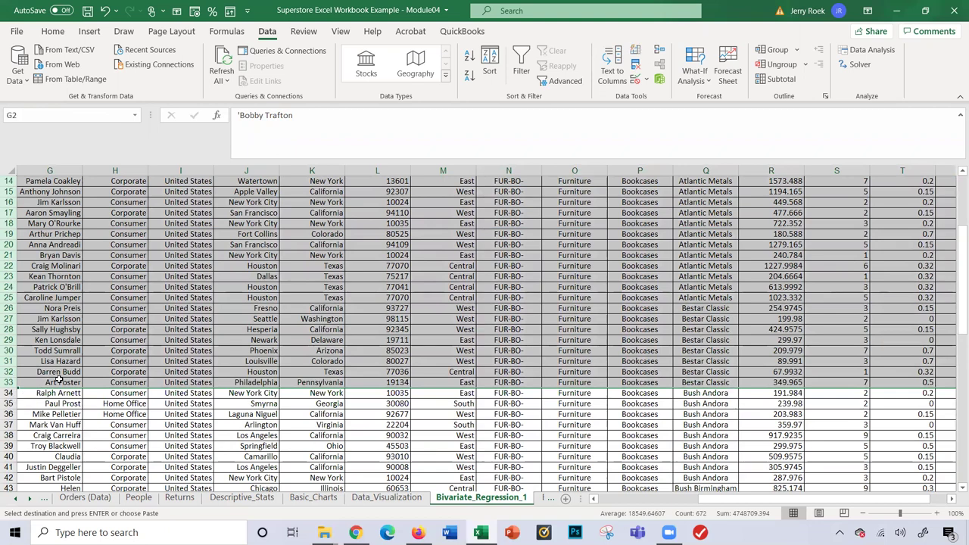
{"action": "right_click", "coordinate": [60, 382]}
{"action": "left_click", "coordinate": [72, 278]}
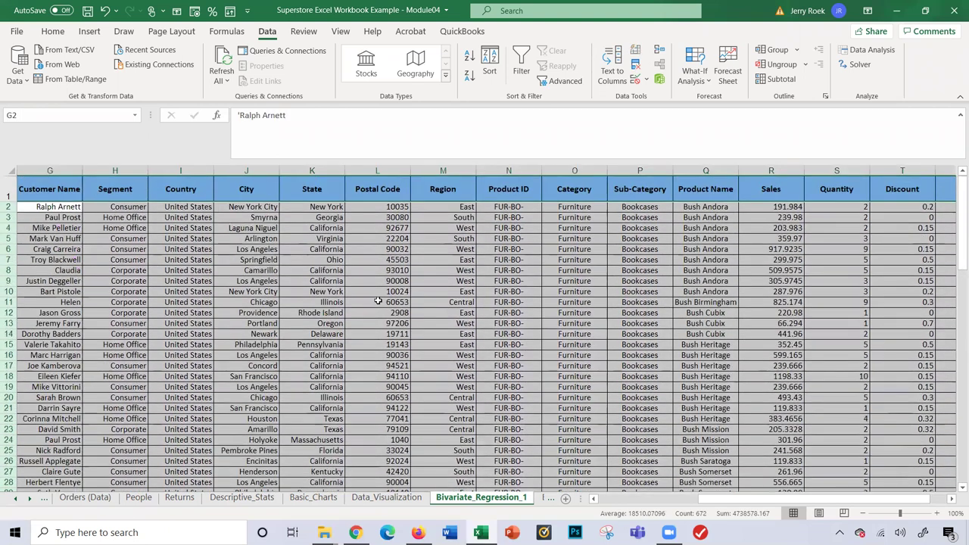
{"action": "left_click", "coordinate": [449, 342]}
{"action": "scroll", "coordinate": [450, 355], "scroll_direction": "down", "scroll_amount": 3}
{"action": "scroll", "coordinate": [451, 355], "scroll_direction": "down", "scroll_amount": 8}
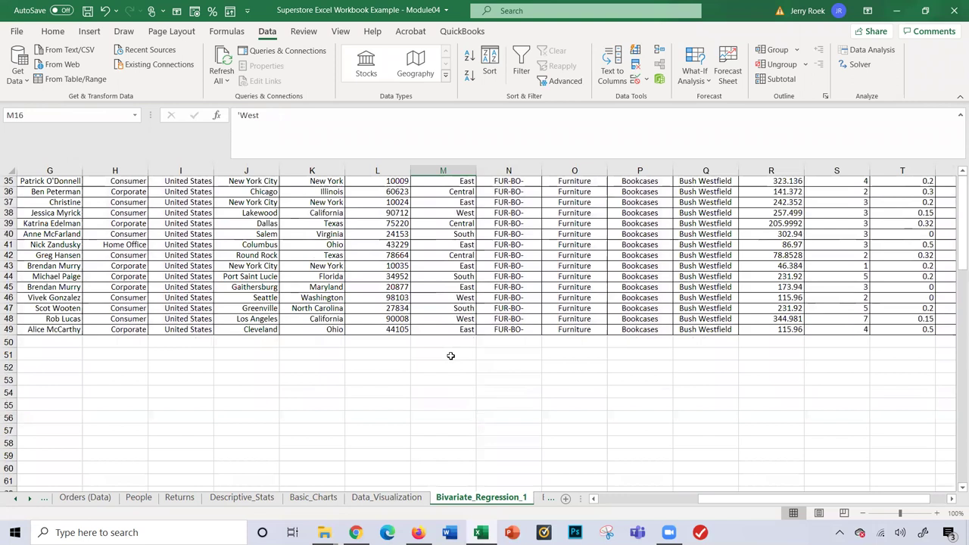
{"action": "scroll", "coordinate": [451, 356], "scroll_direction": "up", "scroll_amount": 11}
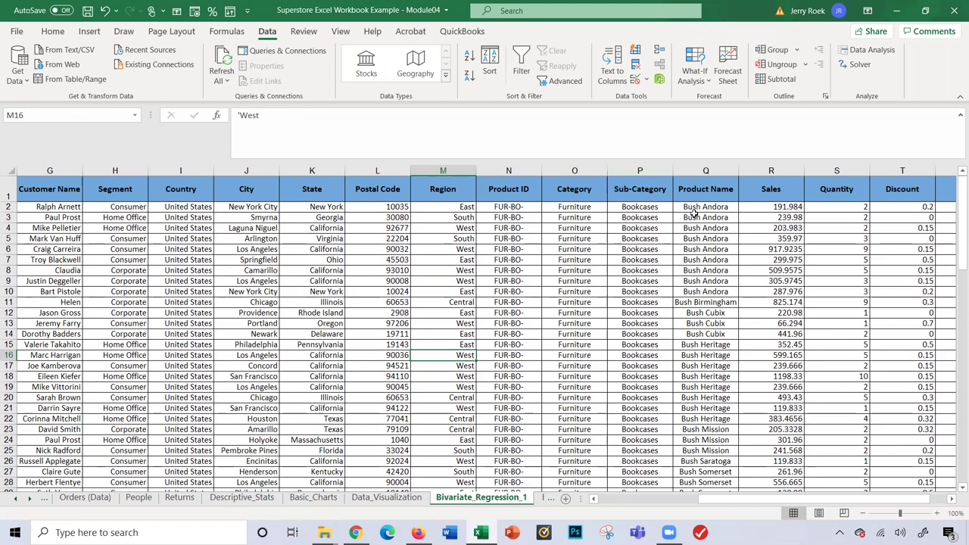
With W1 selected as the output cell, choose Regression from the Data Analysis tools
{"action": "scroll", "coordinate": [693, 214], "scroll_direction": "right", "scroll_amount": 6}
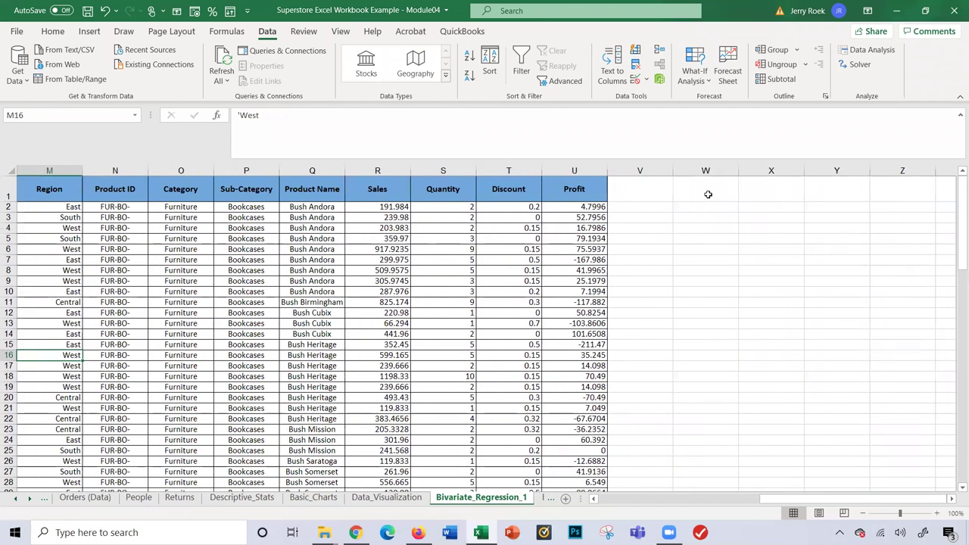
{"action": "left_click", "coordinate": [708, 194]}
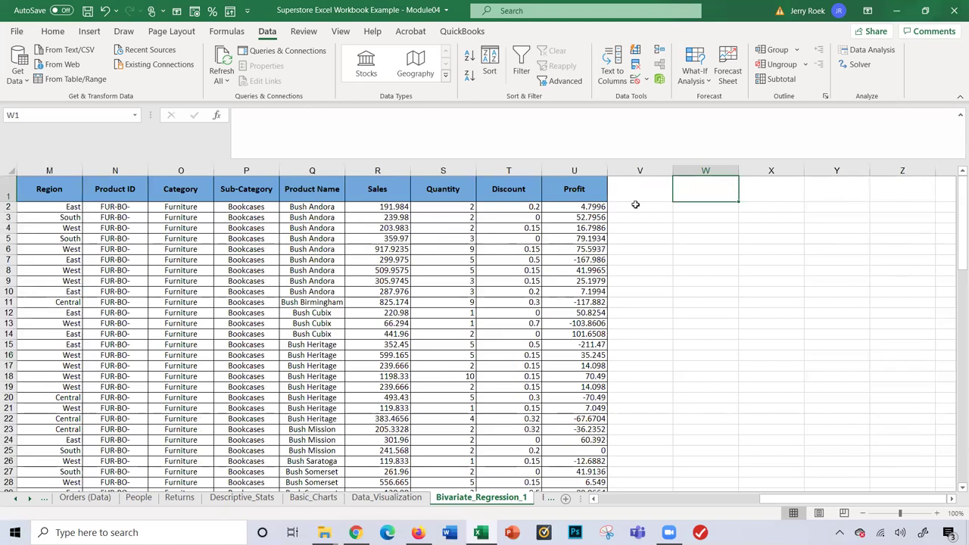
{"action": "left_click", "coordinate": [885, 53]}
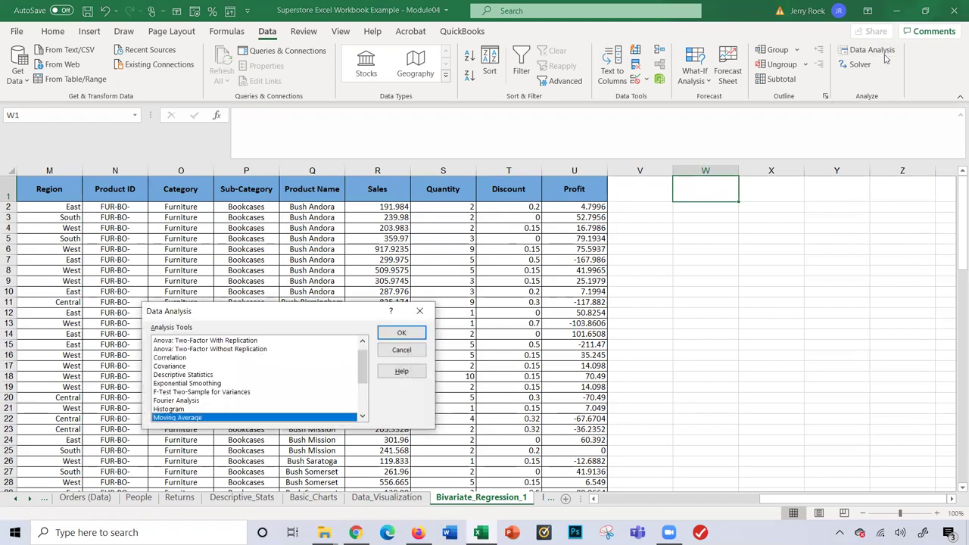
{"action": "left_click", "coordinate": [363, 415]}
{"action": "left_click", "coordinate": [363, 415]}
{"action": "left_click", "coordinate": [363, 415]}
{"action": "left_click", "coordinate": [362, 415]}
{"action": "left_click", "coordinate": [363, 415]}
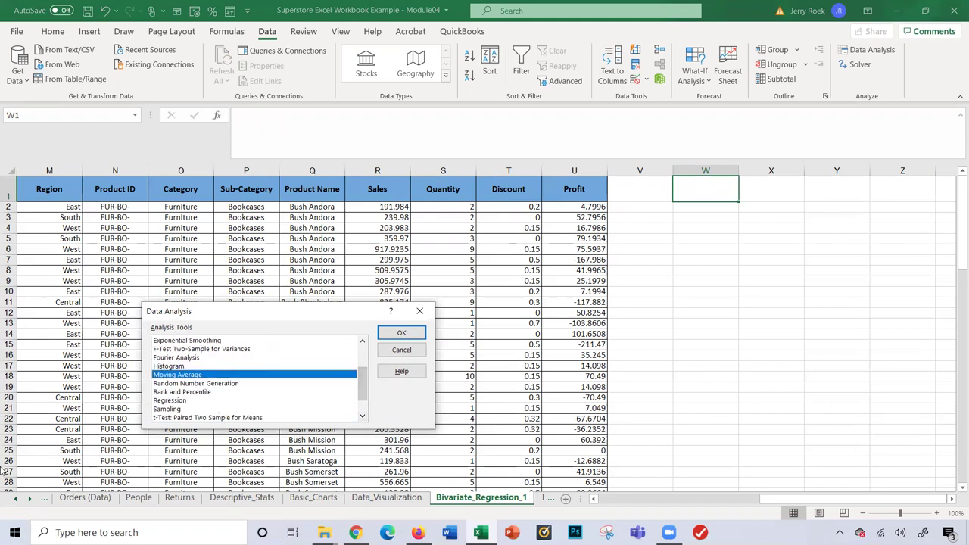
{"action": "left_click", "coordinate": [159, 401]}
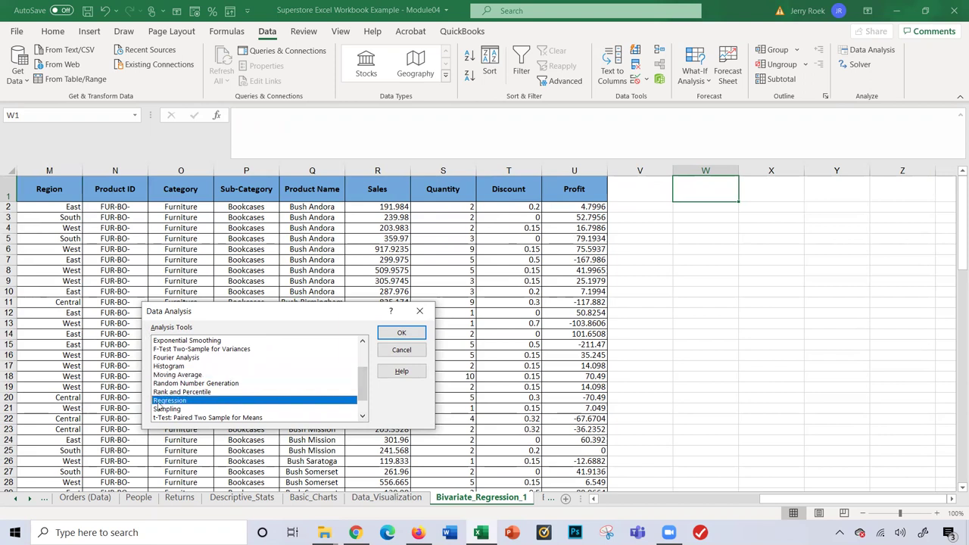
Set the regression Y range to Sales R1:R49 and X range to Quantity S1:S49
{"action": "left_click", "coordinate": [388, 333]}
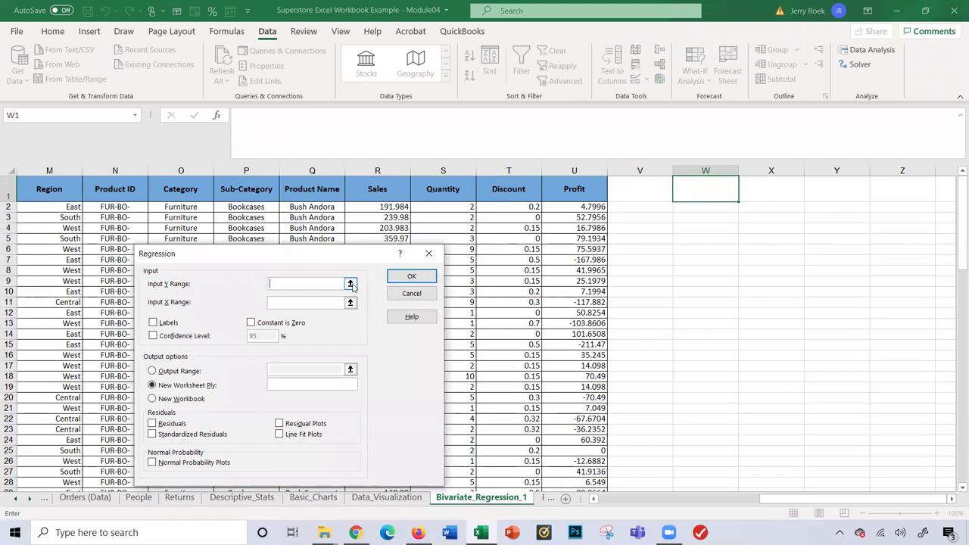
{"action": "left_click", "coordinate": [351, 284]}
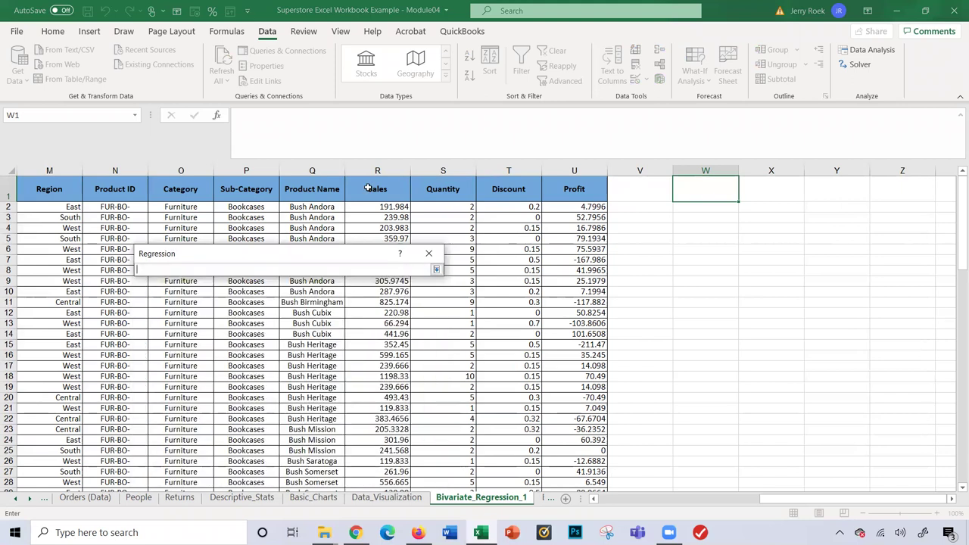
{"action": "left_click_drag", "start_coordinate": [368, 188], "coordinate": [399, 467]}
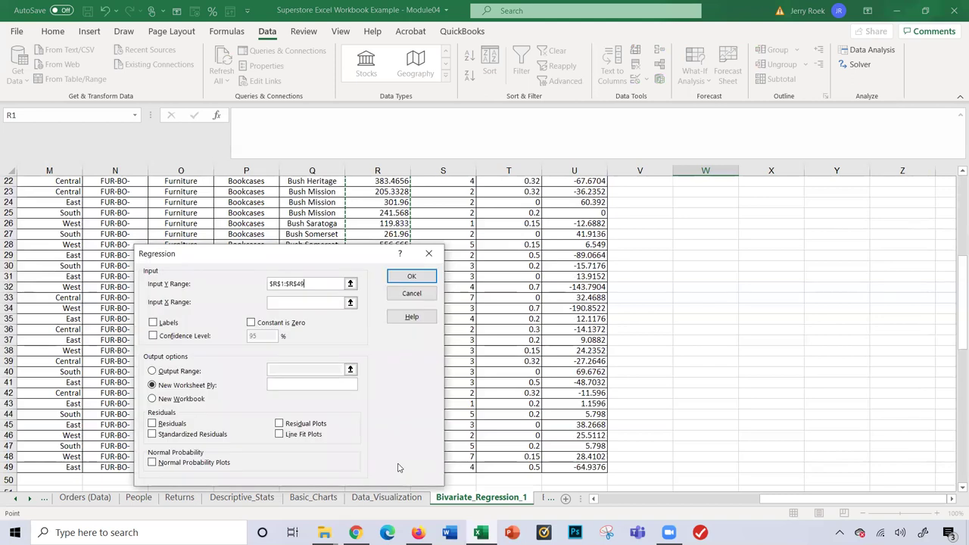
{"action": "left_click", "coordinate": [349, 302]}
{"action": "scroll", "coordinate": [512, 277], "scroll_direction": "up", "scroll_amount": 7}
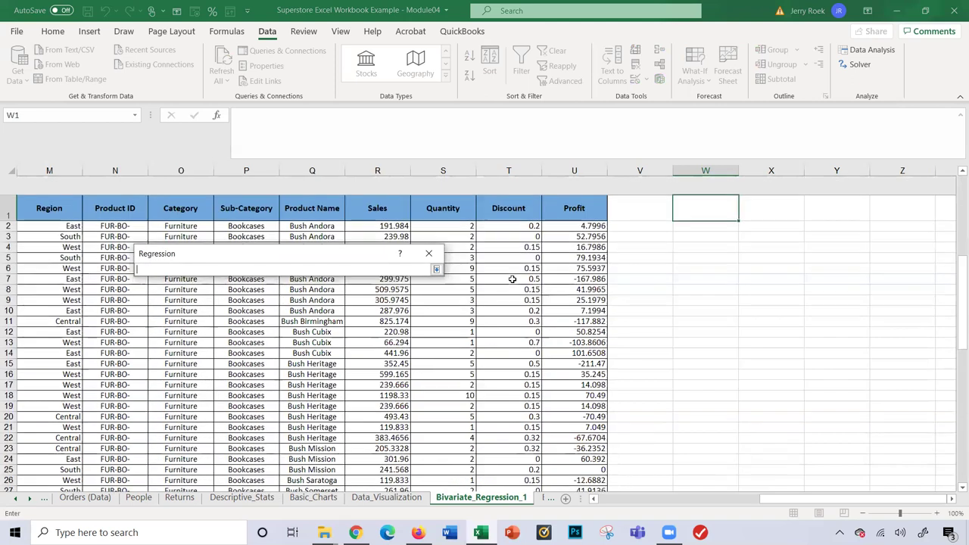
{"action": "left_click_drag", "start_coordinate": [458, 189], "coordinate": [454, 463]}
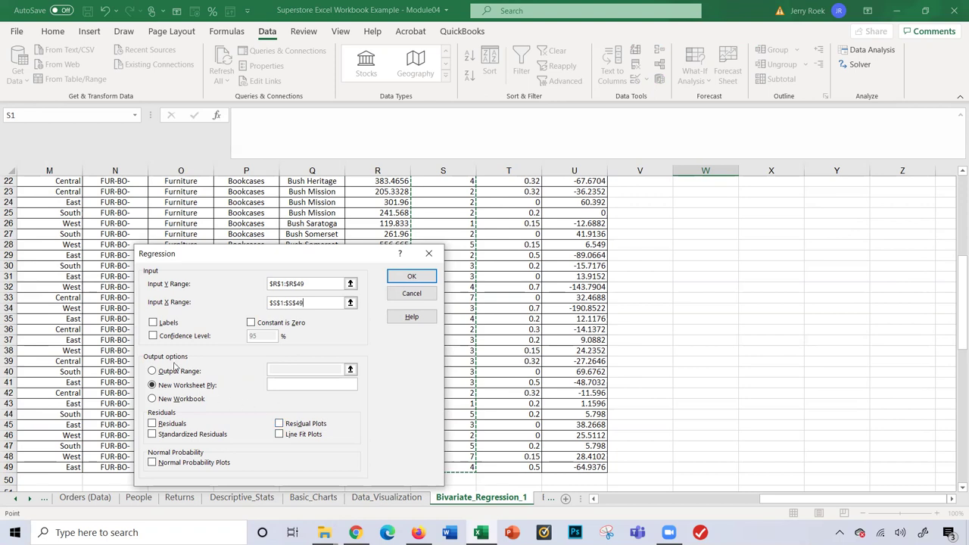
Tick Labels and 95% confidence, set output range to W1, and enable Line Fit Plots
{"action": "left_click", "coordinate": [154, 323]}
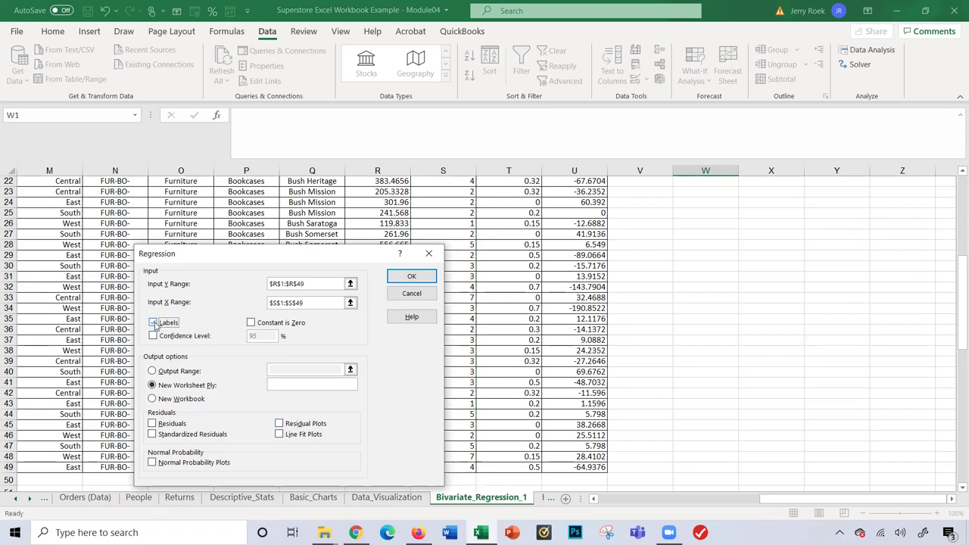
{"action": "left_click", "coordinate": [153, 335]}
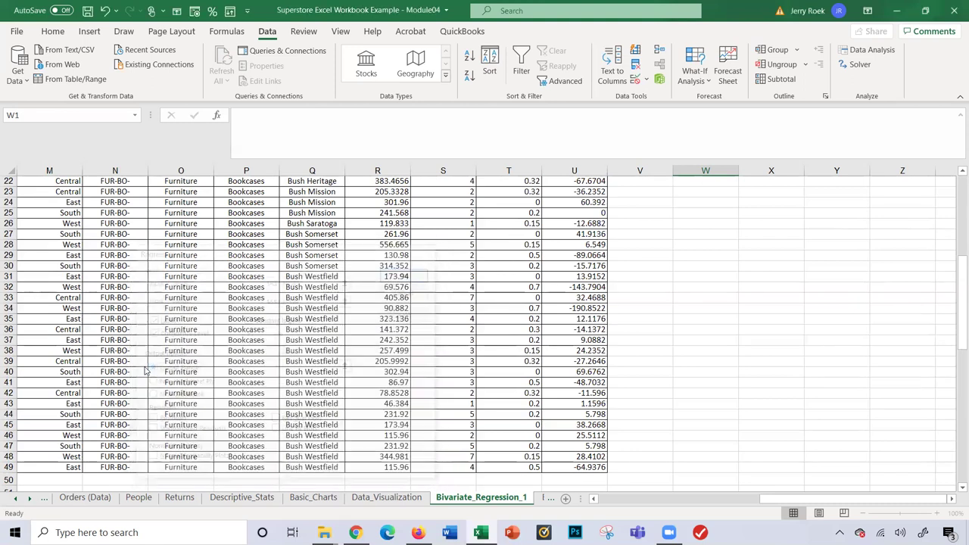
{"action": "left_click", "coordinate": [148, 368]}
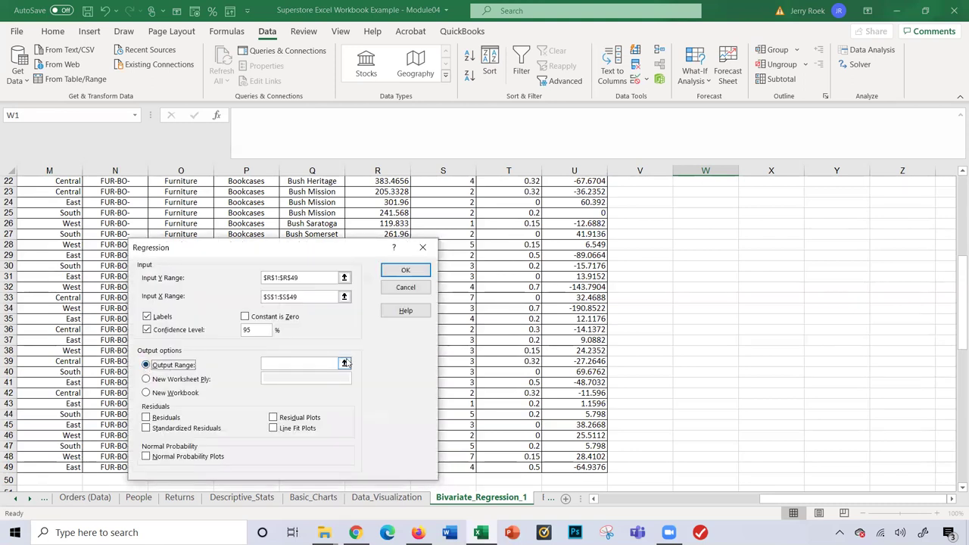
{"action": "left_click", "coordinate": [344, 364]}
{"action": "scroll", "coordinate": [742, 236], "scroll_direction": "up", "scroll_amount": 7}
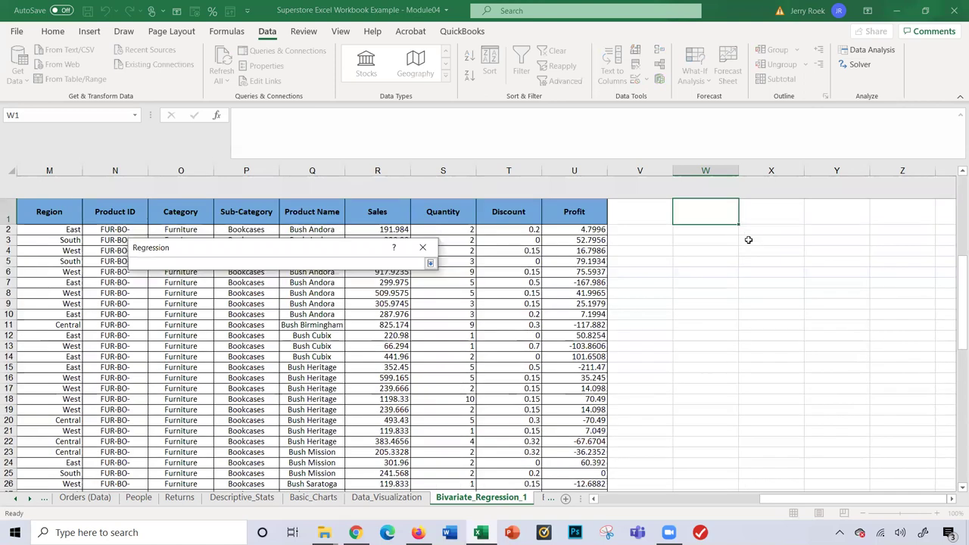
{"action": "left_click", "coordinate": [709, 191]}
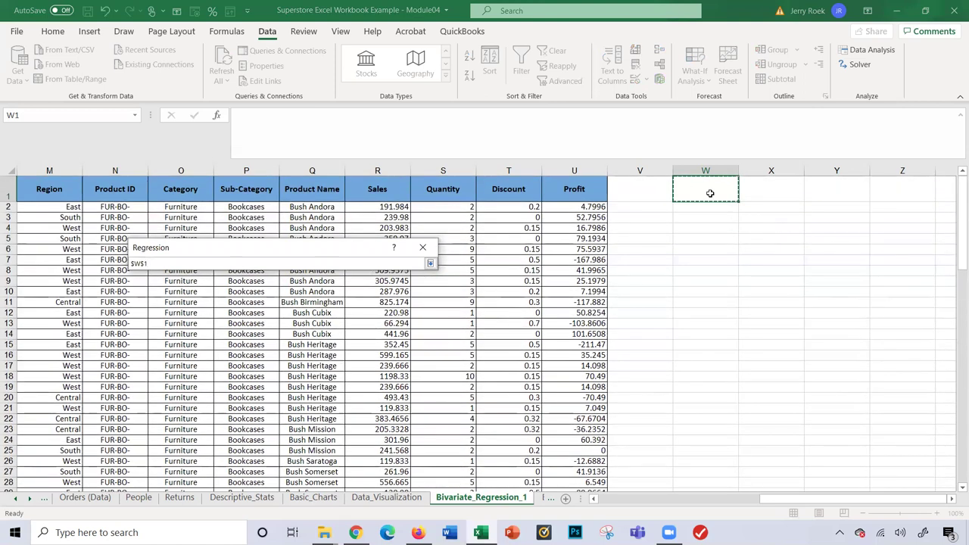
{"action": "key", "text": "Return"}
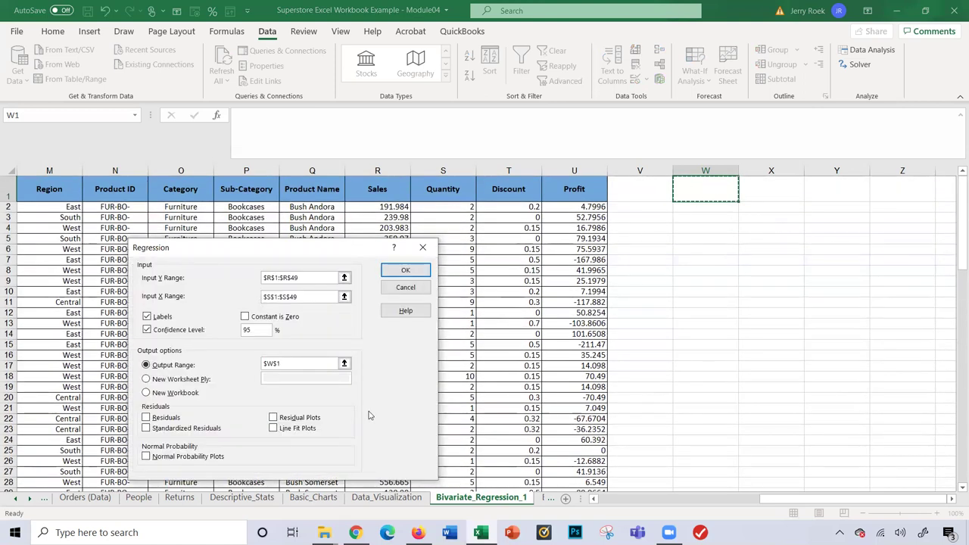
{"action": "left_click", "coordinate": [272, 428]}
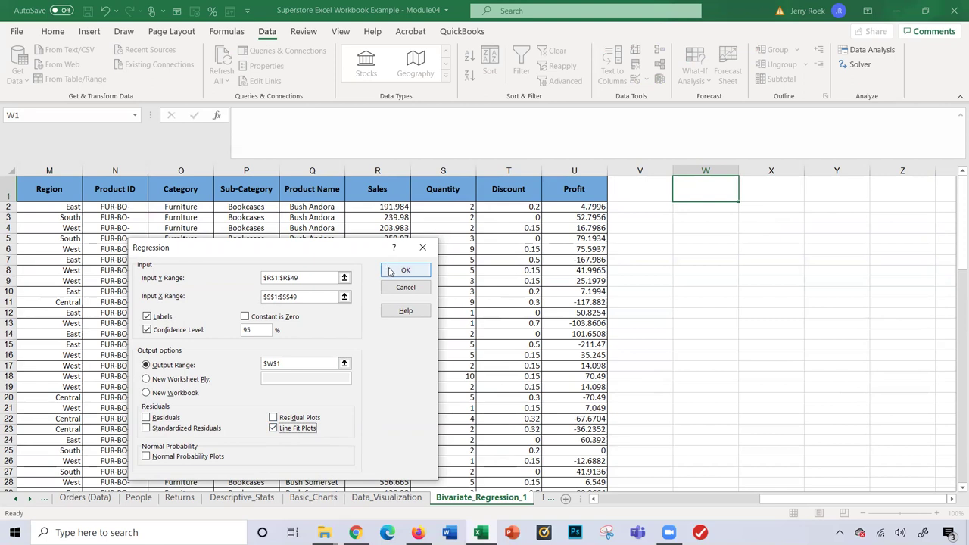
Run the regression to W1 and move the Quantity Line Fit Plot beside the residual output
{"action": "left_click", "coordinate": [404, 270]}
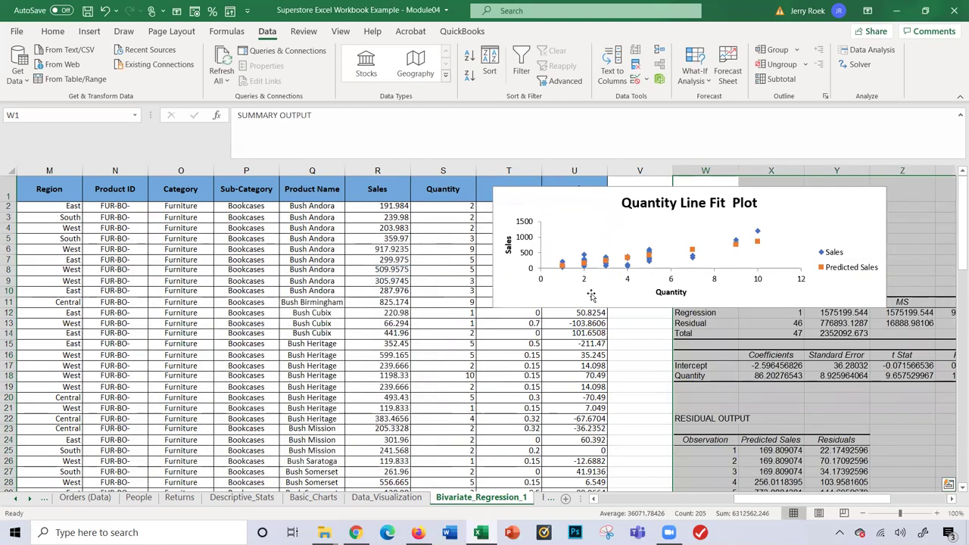
{"action": "left_click", "coordinate": [625, 343]}
{"action": "scroll", "coordinate": [625, 343], "scroll_direction": "right", "scroll_amount": 6}
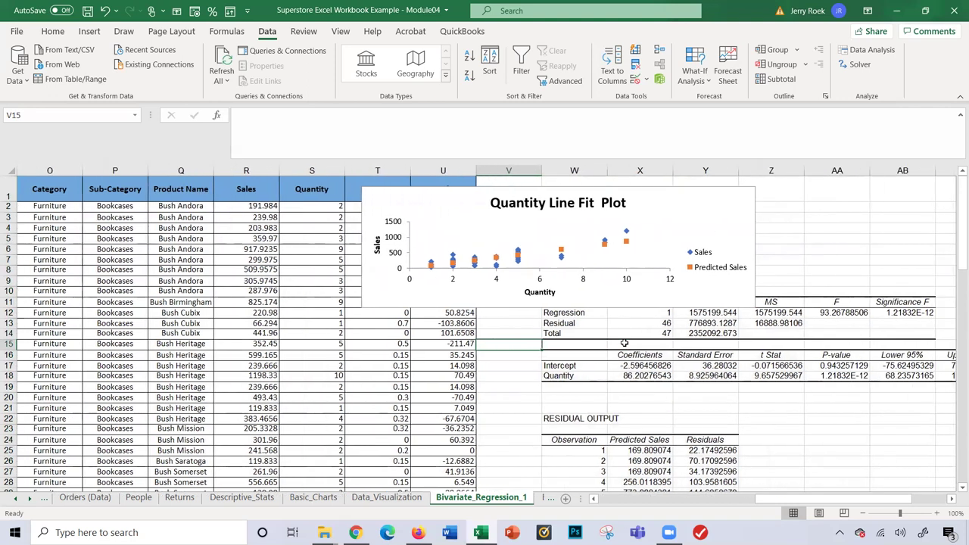
{"action": "left_click_drag", "start_coordinate": [462, 234], "coordinate": [955, 255]}
{"action": "key", "text": "Escape"}
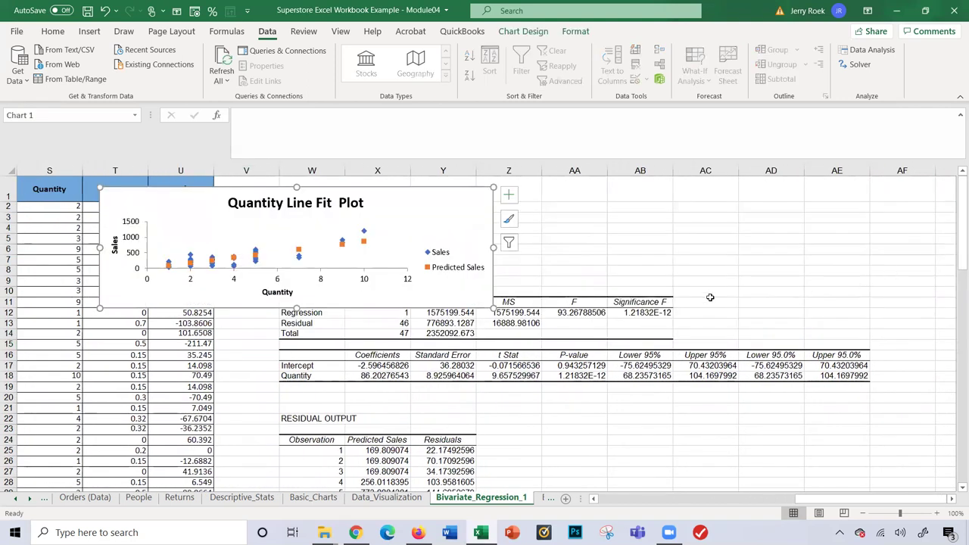
{"action": "left_click_drag", "start_coordinate": [458, 224], "coordinate": [905, 476]}
{"action": "scroll", "coordinate": [896, 391], "scroll_direction": "down", "scroll_amount": 3}
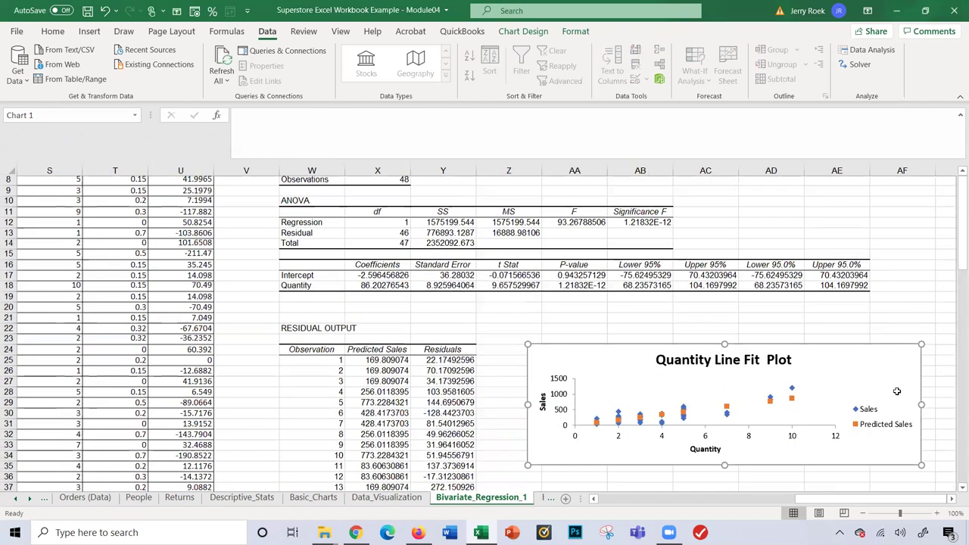
{"action": "scroll", "coordinate": [896, 391], "scroll_direction": "up", "scroll_amount": 3}
{"action": "scroll", "coordinate": [897, 390], "scroll_direction": "down", "scroll_amount": 1}
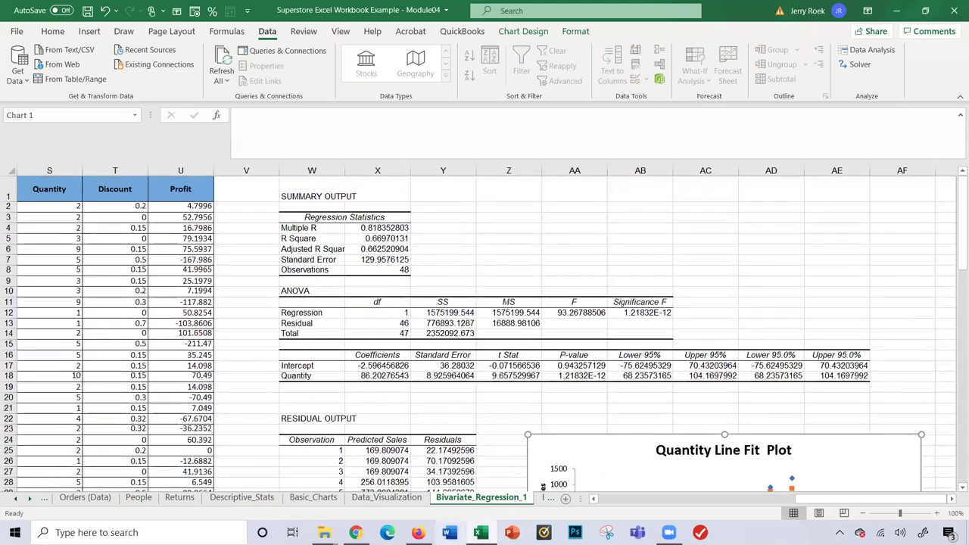
{"action": "left_click", "coordinate": [417, 532]}
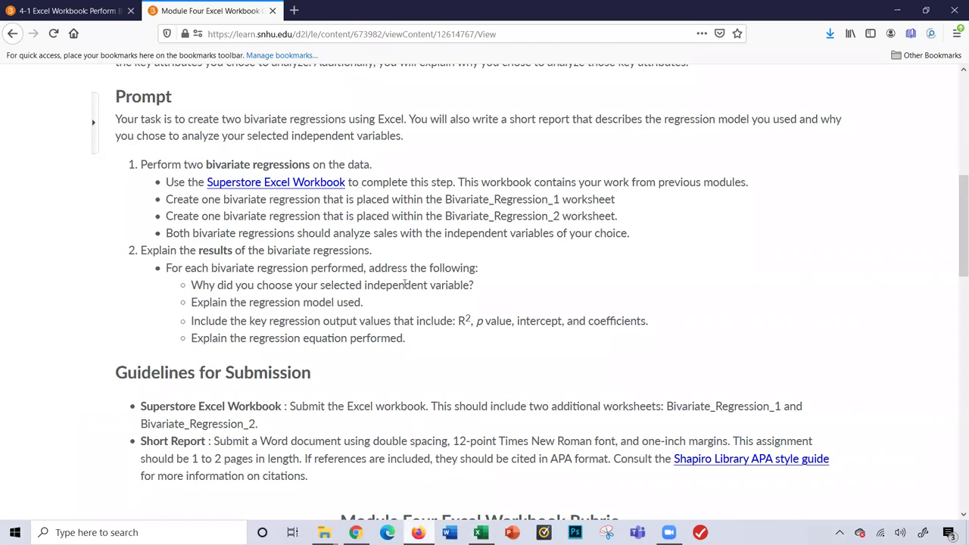
Back in Excel, fill the R Square value 0.66970131 in X5 with orange
{"action": "mouse_move", "coordinate": [480, 533]}
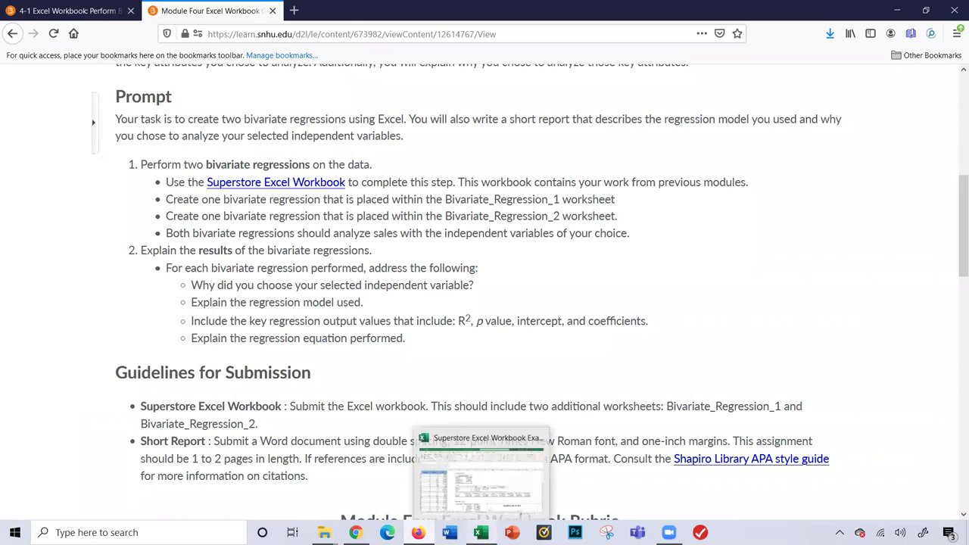
{"action": "left_click", "coordinate": [481, 477]}
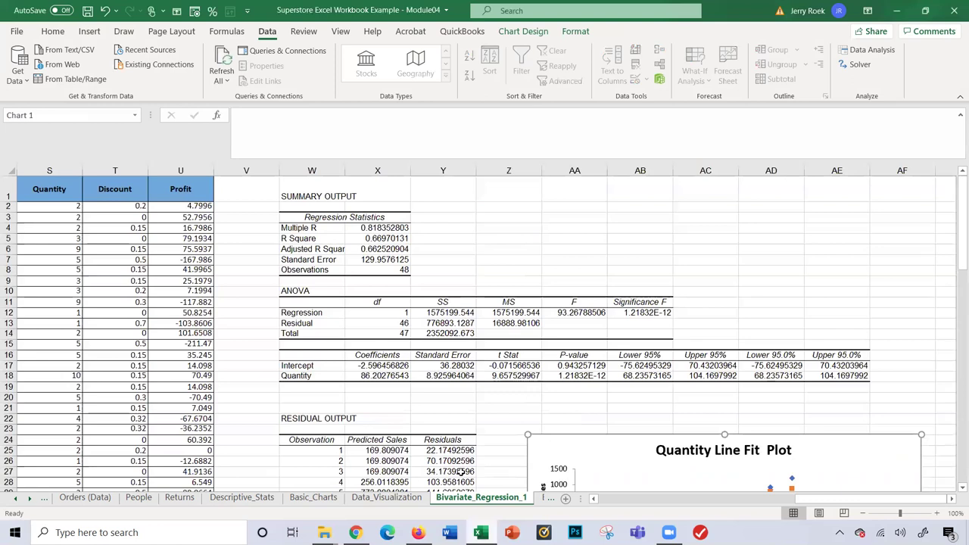
{"action": "left_click", "coordinate": [426, 390]}
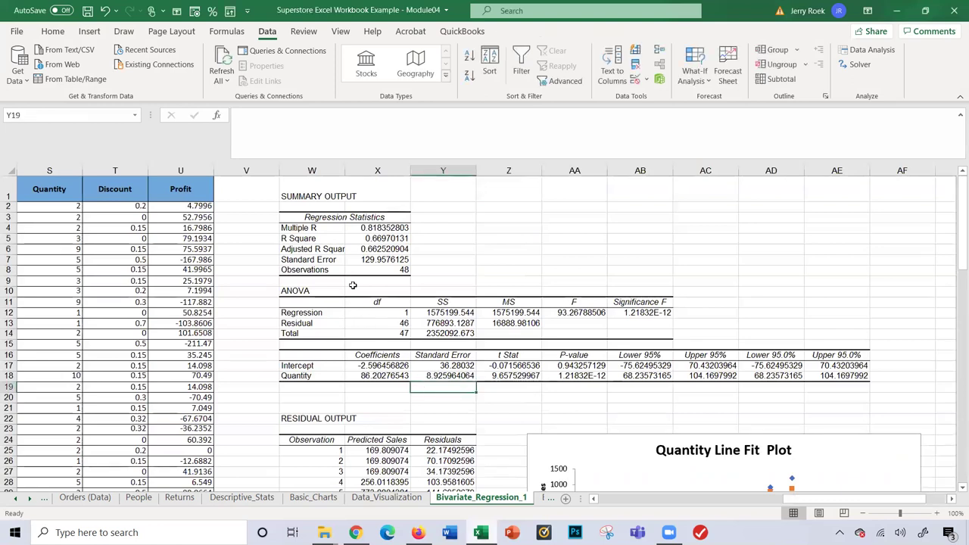
{"action": "left_click", "coordinate": [360, 236]}
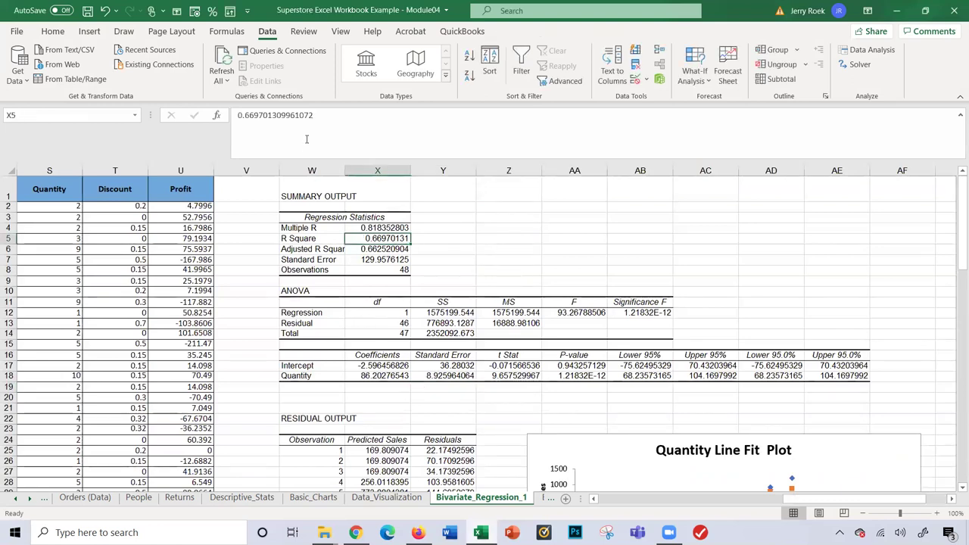
{"action": "left_click", "coordinate": [53, 31]}
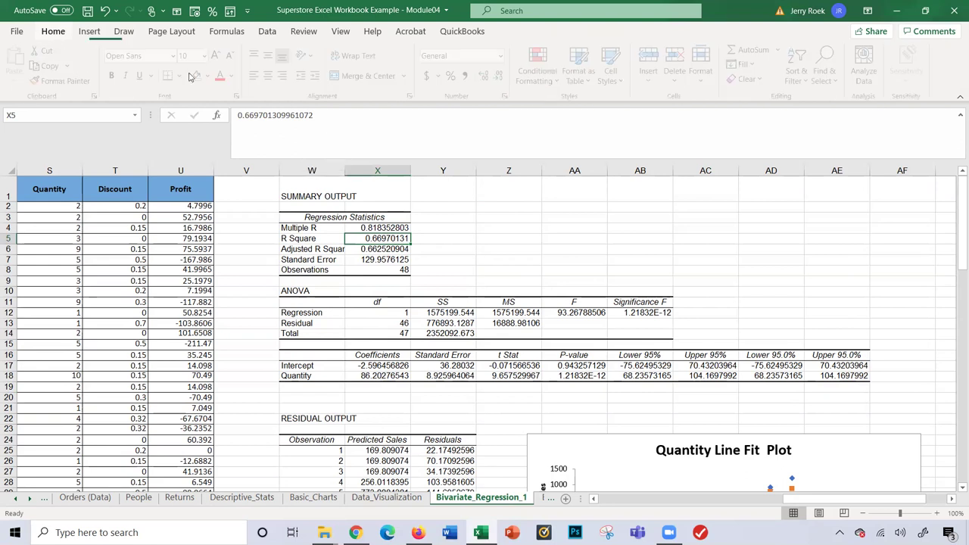
{"action": "left_click", "coordinate": [212, 76]}
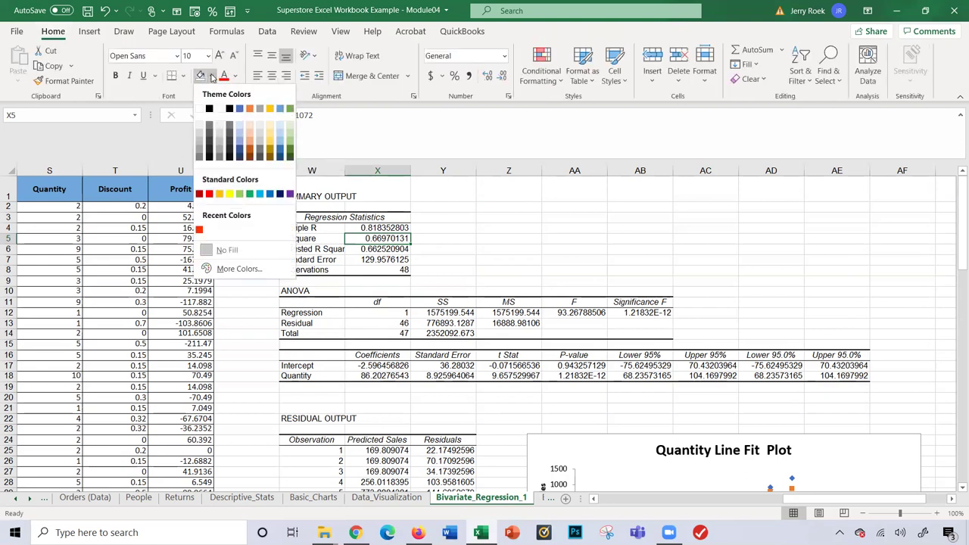
{"action": "left_click", "coordinate": [252, 144]}
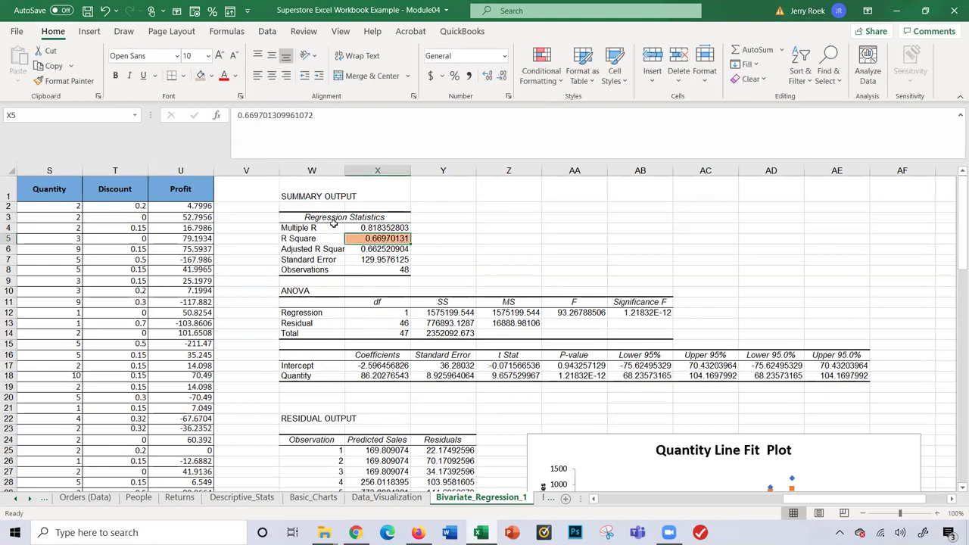
{"action": "left_click", "coordinate": [443, 242]}
{"action": "key", "text": "Left"}
Fill the Quantity p-value cell AA18 with light blue
{"action": "left_click", "coordinate": [559, 375]}
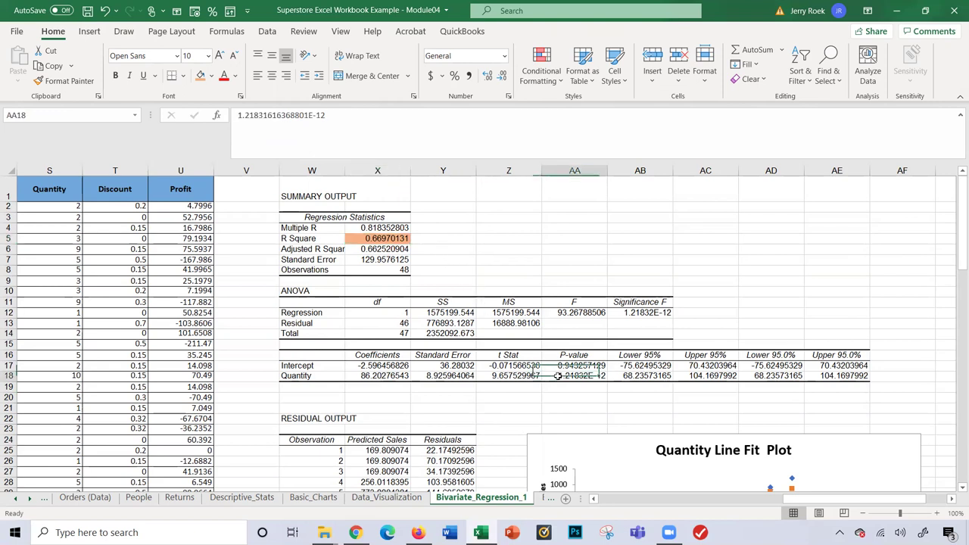
{"action": "left_click", "coordinate": [212, 76]}
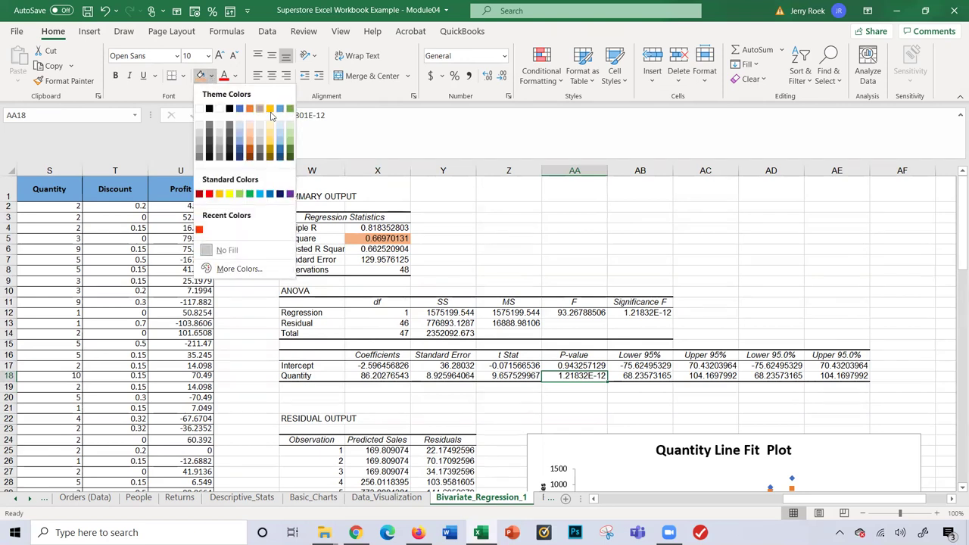
{"action": "left_click", "coordinate": [280, 136]}
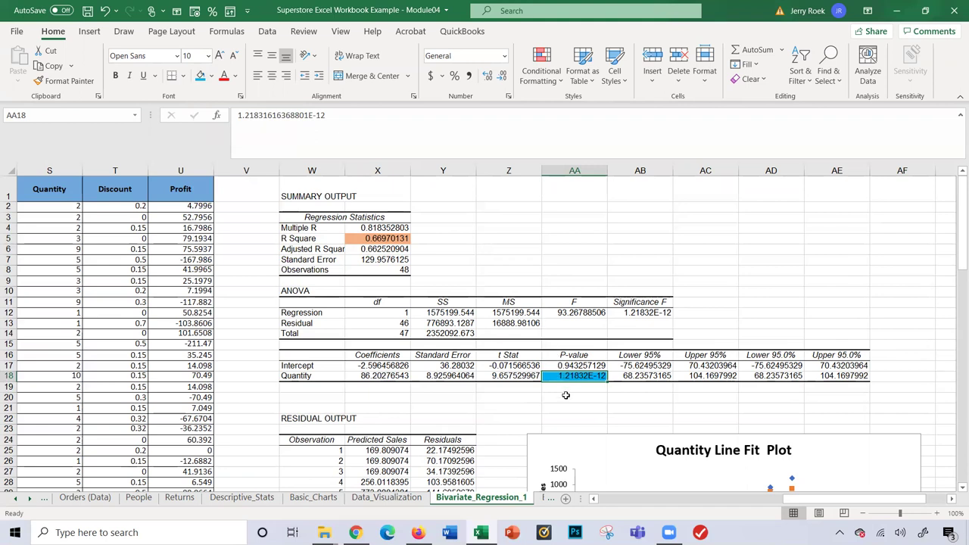
Format the p-value as Number with enough decimals to show 0.00000000000122
{"action": "left_click", "coordinate": [504, 56]}
{"action": "left_click", "coordinate": [478, 108]}
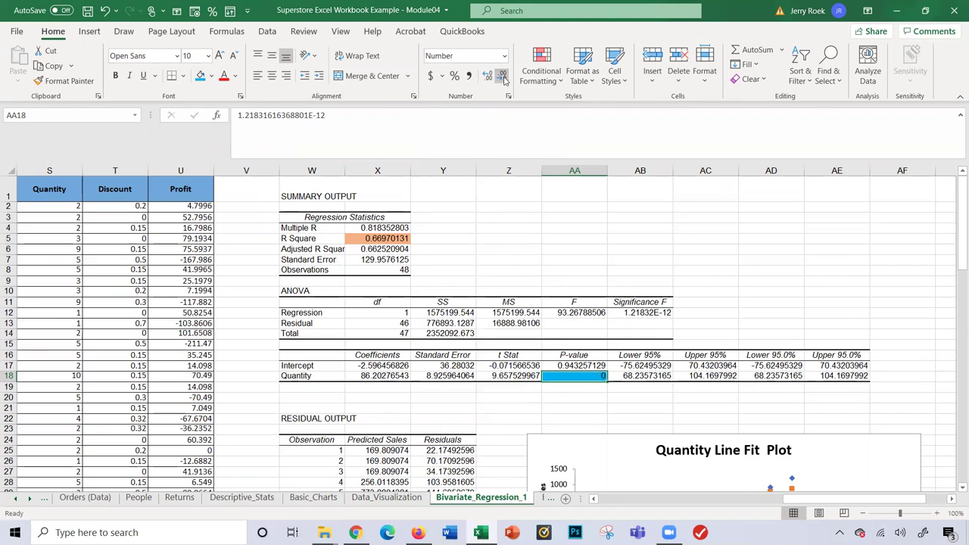
{"action": "left_click", "coordinate": [488, 77]}
{"action": "left_click", "coordinate": [487, 78]}
{"action": "left_click", "coordinate": [488, 77]}
{"action": "left_click", "coordinate": [487, 77]}
{"action": "left_click", "coordinate": [487, 77]}
{"action": "left_click", "coordinate": [488, 77]}
{"action": "left_click", "coordinate": [488, 77]}
{"action": "left_click", "coordinate": [488, 78]}
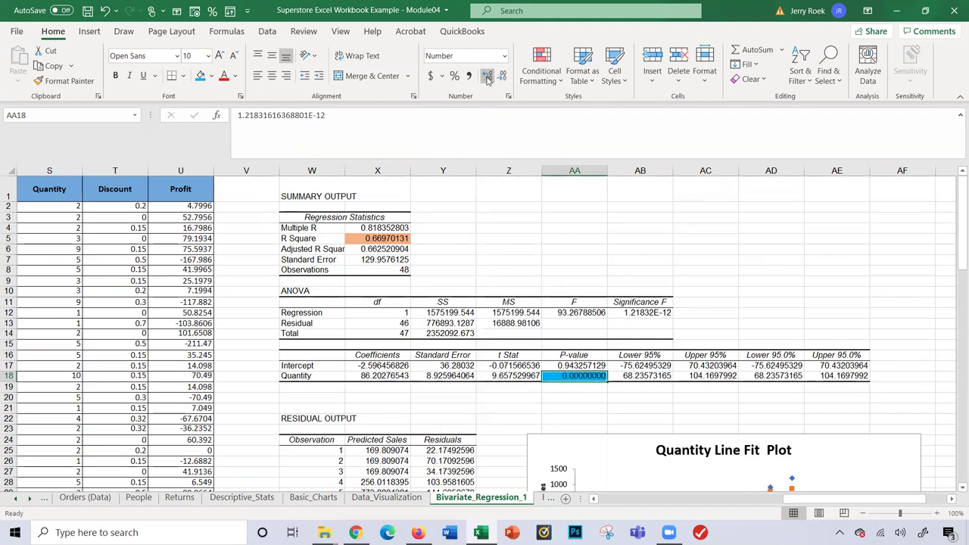
{"action": "left_click", "coordinate": [488, 77]}
{"action": "left_click", "coordinate": [488, 77]}
{"action": "left_click", "coordinate": [488, 77]}
{"action": "left_click", "coordinate": [488, 77]}
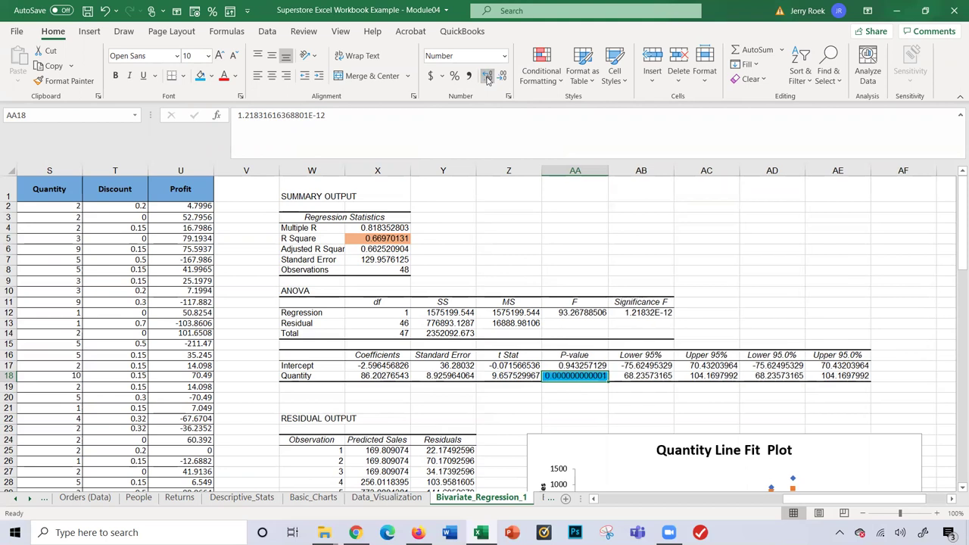
{"action": "left_click", "coordinate": [488, 77]}
{"action": "left_click", "coordinate": [488, 77]}
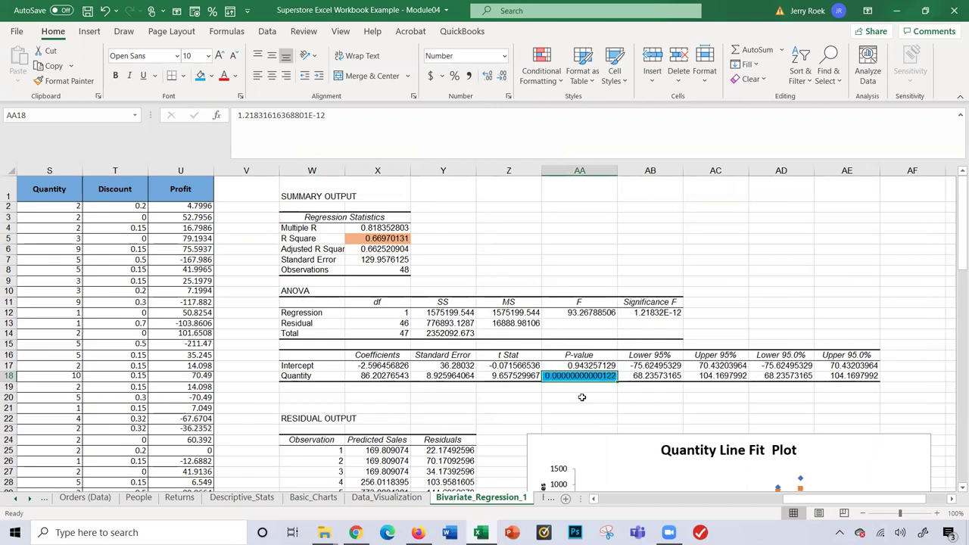
{"action": "left_click", "coordinate": [582, 397]}
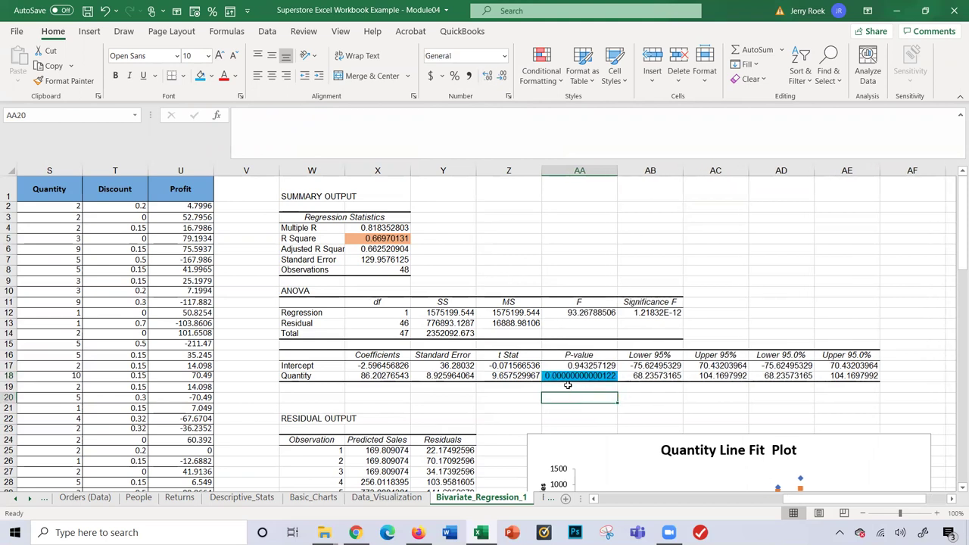
{"action": "left_click", "coordinate": [566, 376]}
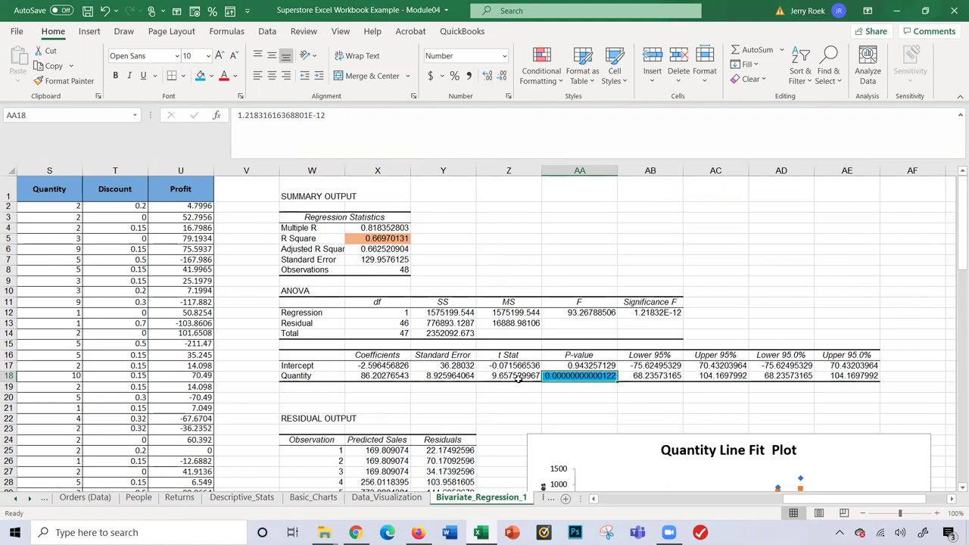
{"action": "left_click", "coordinate": [324, 376]}
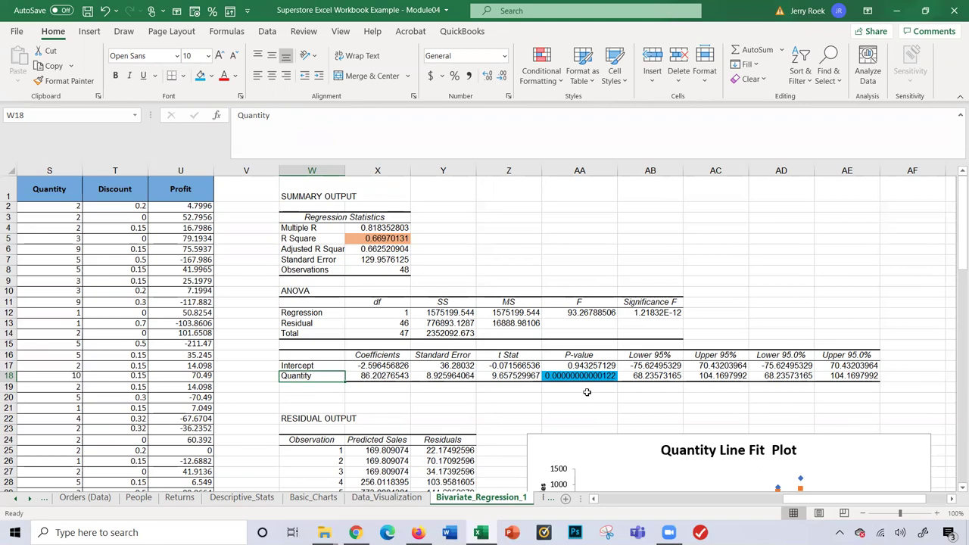
{"action": "scroll", "coordinate": [587, 392], "scroll_direction": "down", "scroll_amount": 2}
Fill the Intercept coefficient −2.59645683 in X17 with gold
{"action": "scroll", "coordinate": [587, 392], "scroll_direction": "up", "scroll_amount": 1}
{"action": "scroll", "coordinate": [587, 392], "scroll_direction": "down", "scroll_amount": 2}
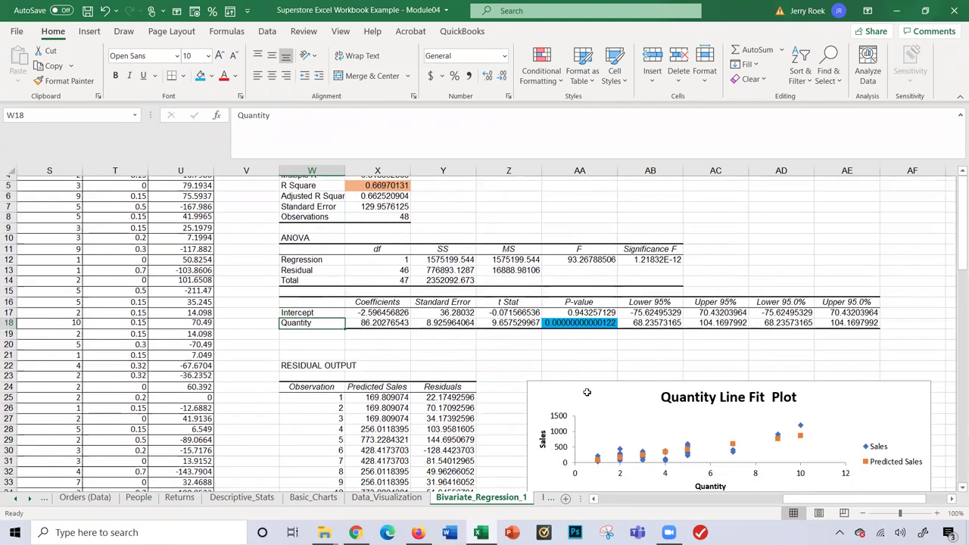
{"action": "scroll", "coordinate": [587, 392], "scroll_direction": "down", "scroll_amount": 1}
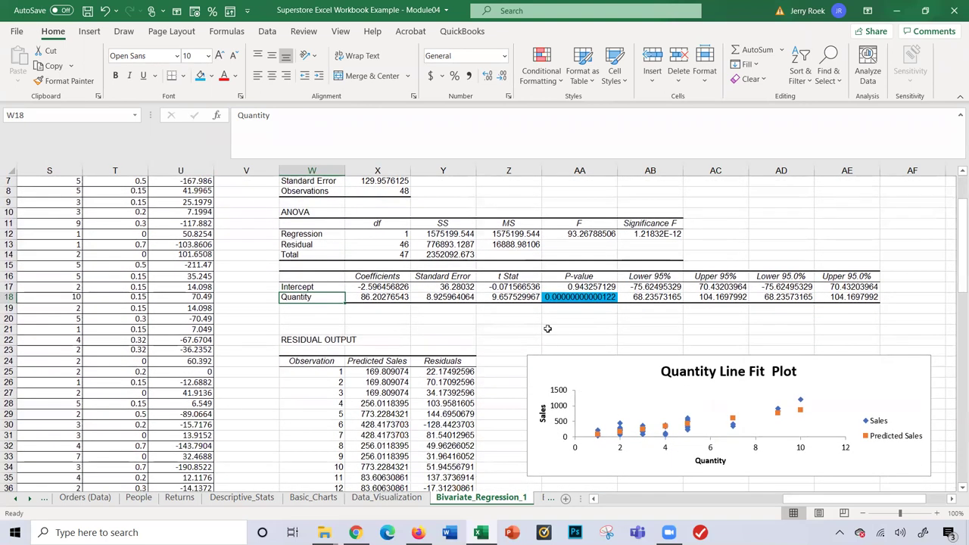
{"action": "scroll", "coordinate": [542, 318], "scroll_direction": "up", "scroll_amount": 2}
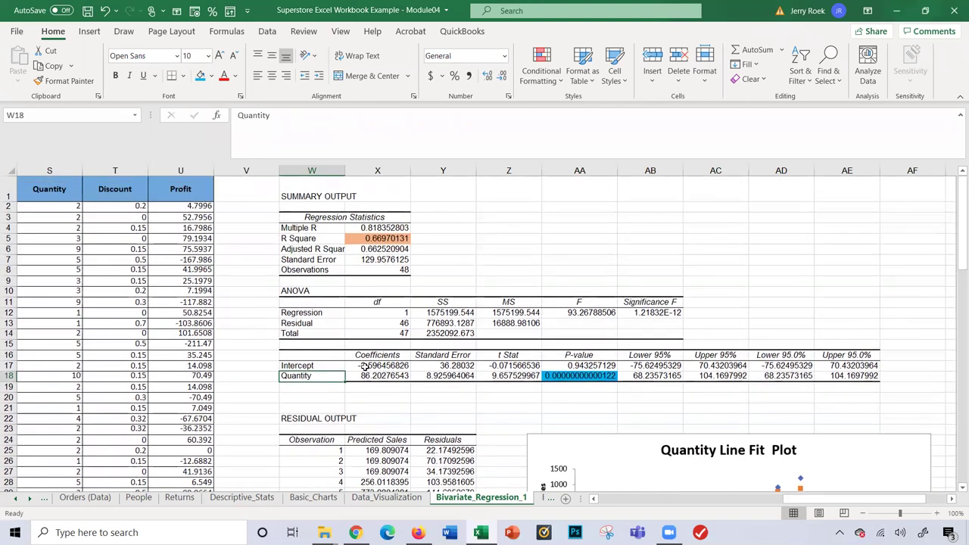
{"action": "left_click_drag", "start_coordinate": [364, 366], "coordinate": [364, 379]}
{"action": "left_click", "coordinate": [364, 367]}
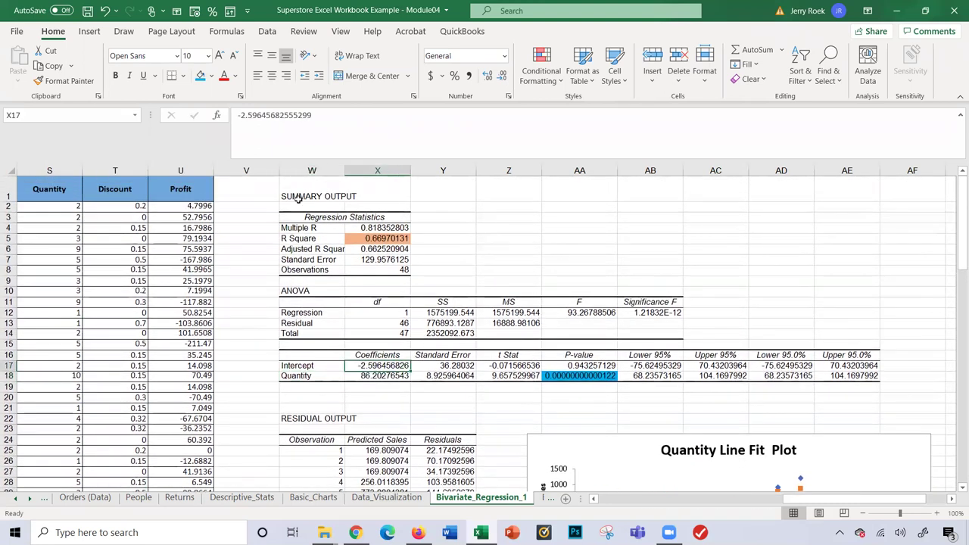
{"action": "left_click", "coordinate": [211, 75]}
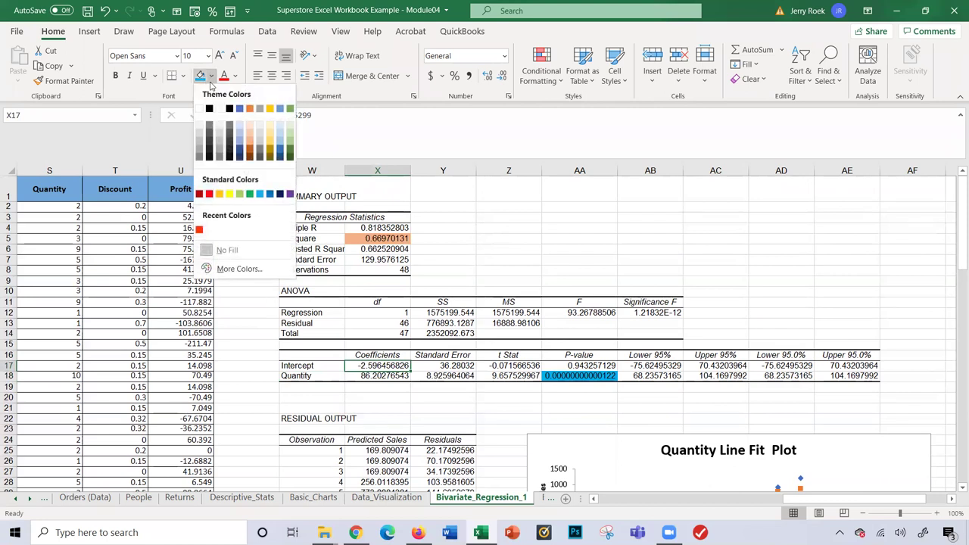
{"action": "left_click", "coordinate": [269, 141]}
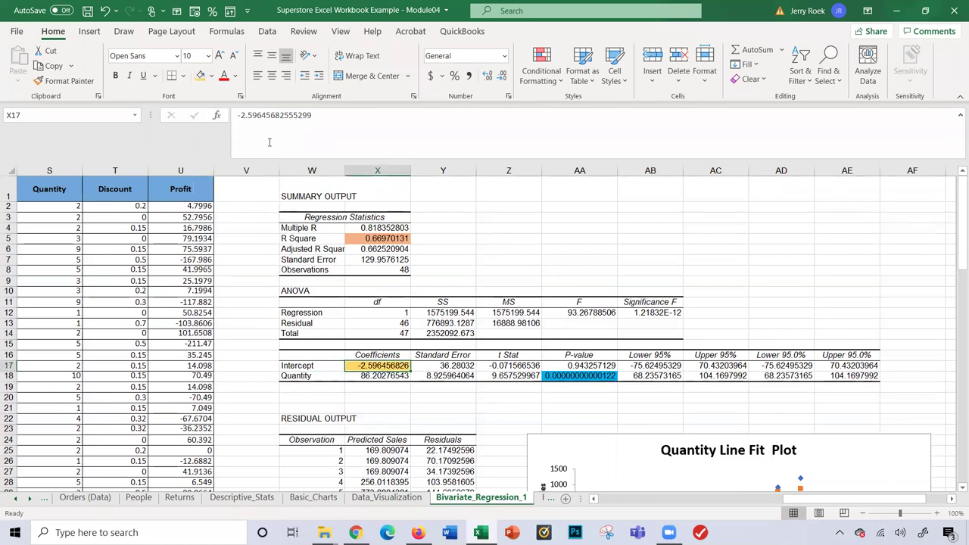
Fill the Quantity coefficient 86.20276543 in X18 with green
{"action": "left_click", "coordinate": [388, 376]}
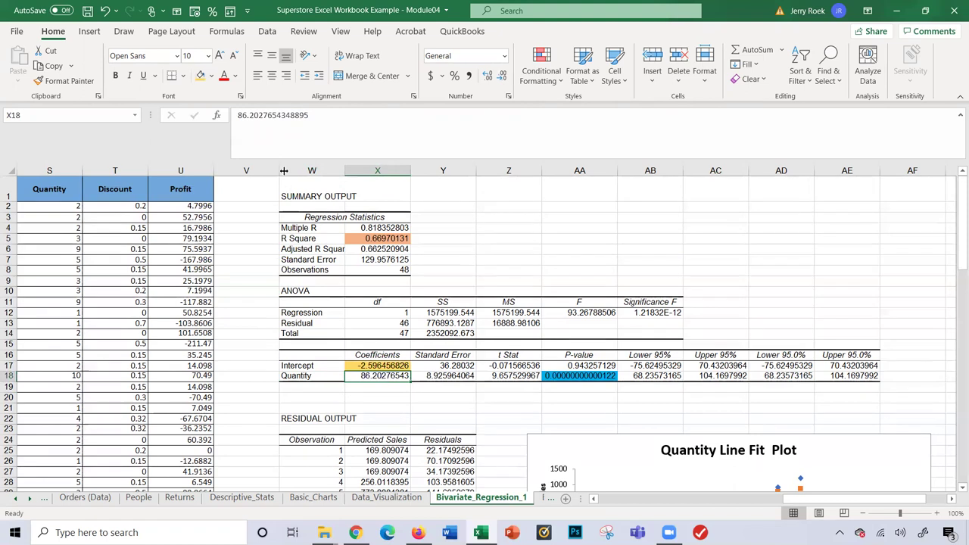
{"action": "left_click", "coordinate": [213, 78]}
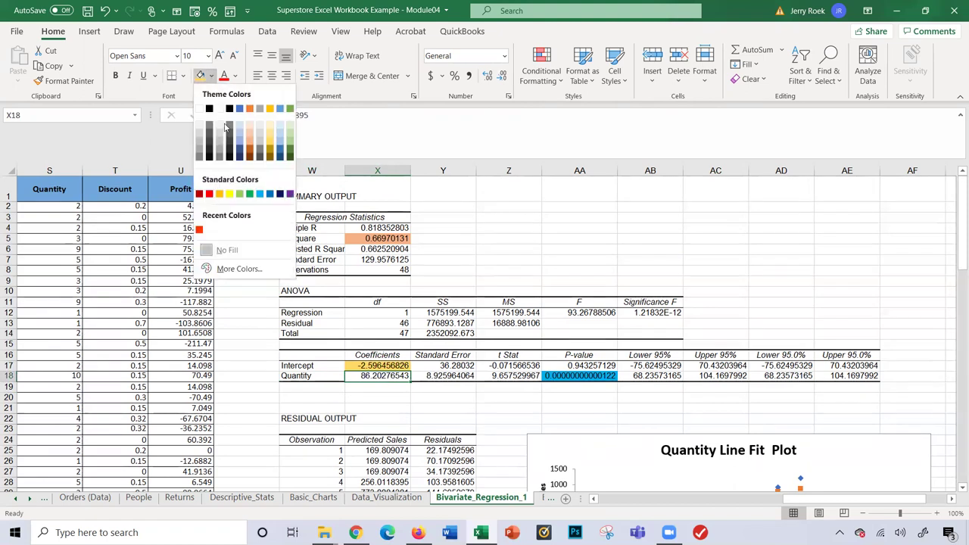
{"action": "left_click", "coordinate": [239, 195]}
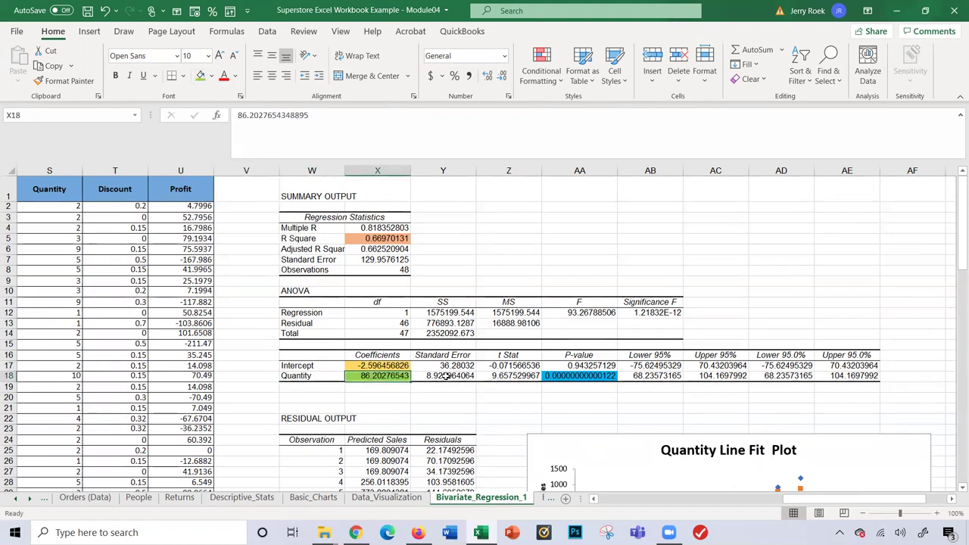
{"action": "left_click", "coordinate": [500, 406]}
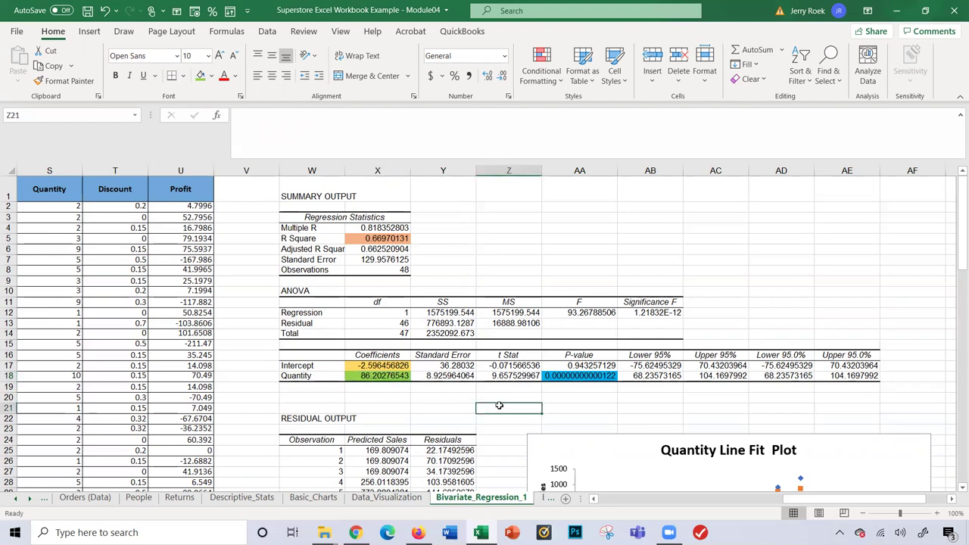
Enter a right-aligned 'Y =' label in Z21
{"action": "type", "text": "="}
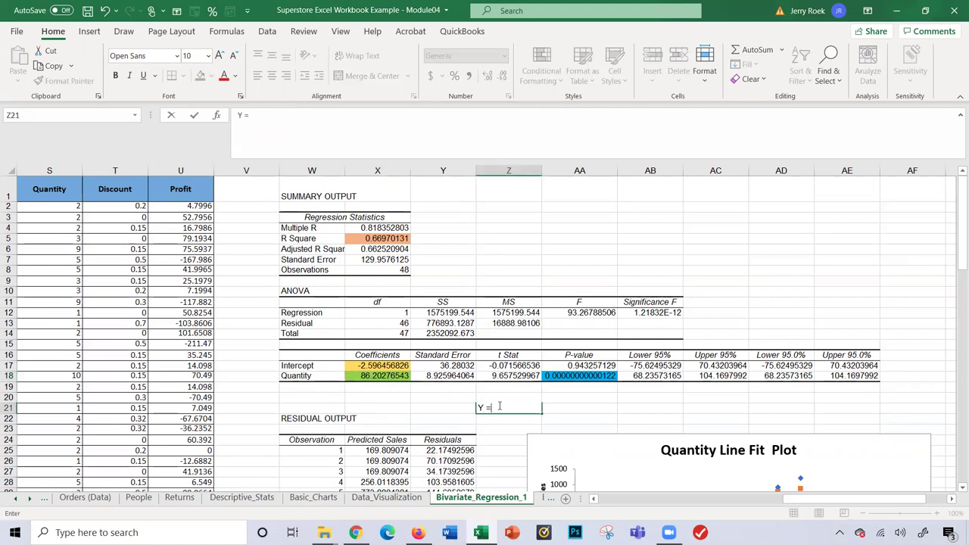
{"action": "key", "text": "ctrl+Return"}
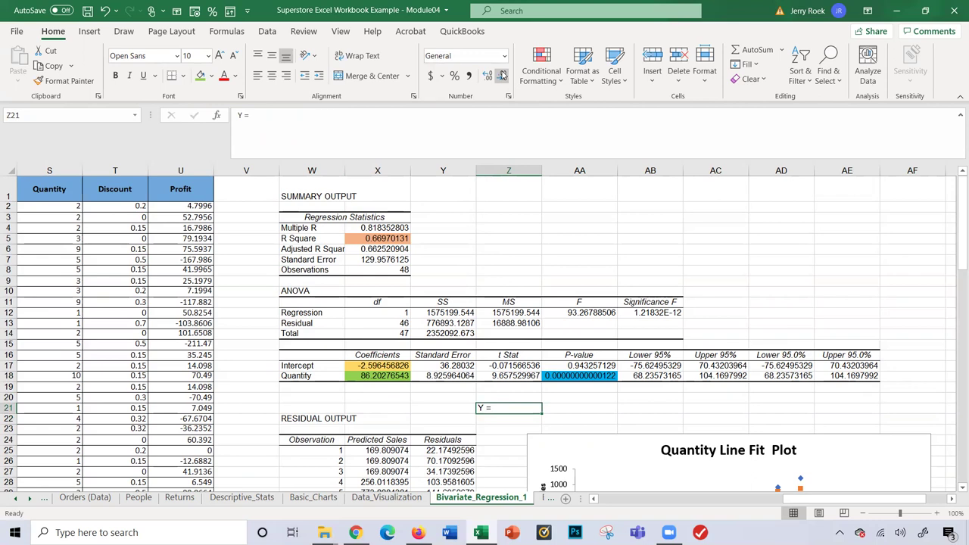
{"action": "left_click", "coordinate": [288, 79]}
{"action": "key", "text": "Tab"}
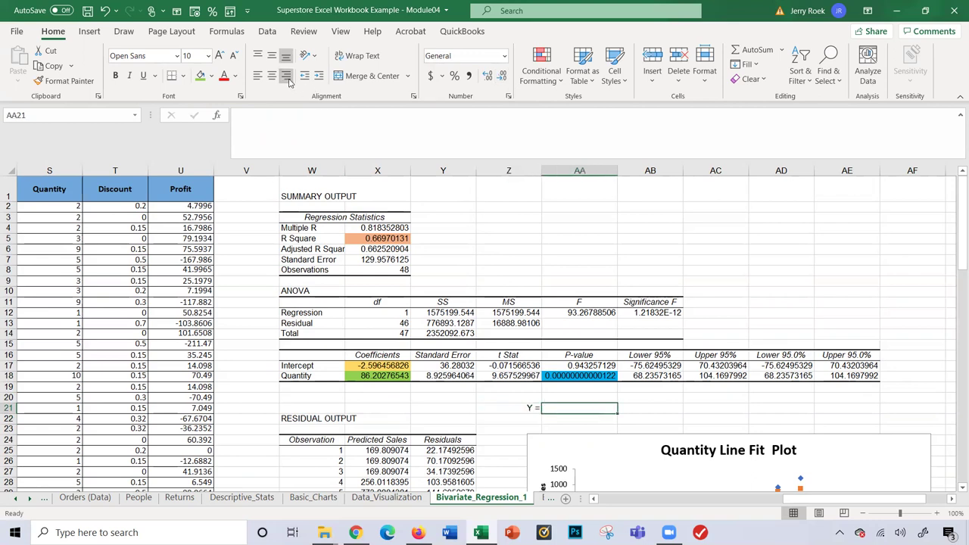
Link AA21 to the Quantity coefficient in X18, reducing decimals to show 86.203
{"action": "type", "text": "="}
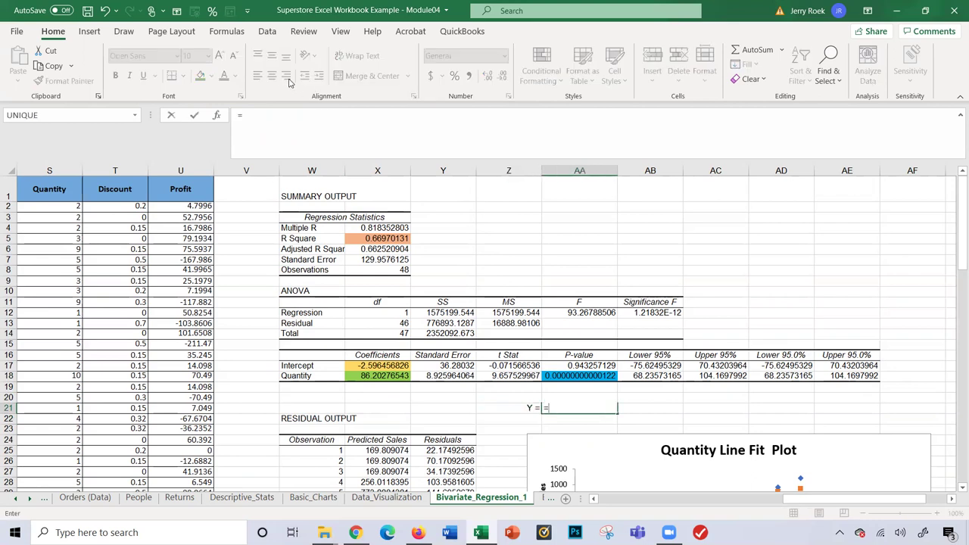
{"action": "left_click", "coordinate": [392, 375]}
{"action": "key", "text": "ctrl+Return"}
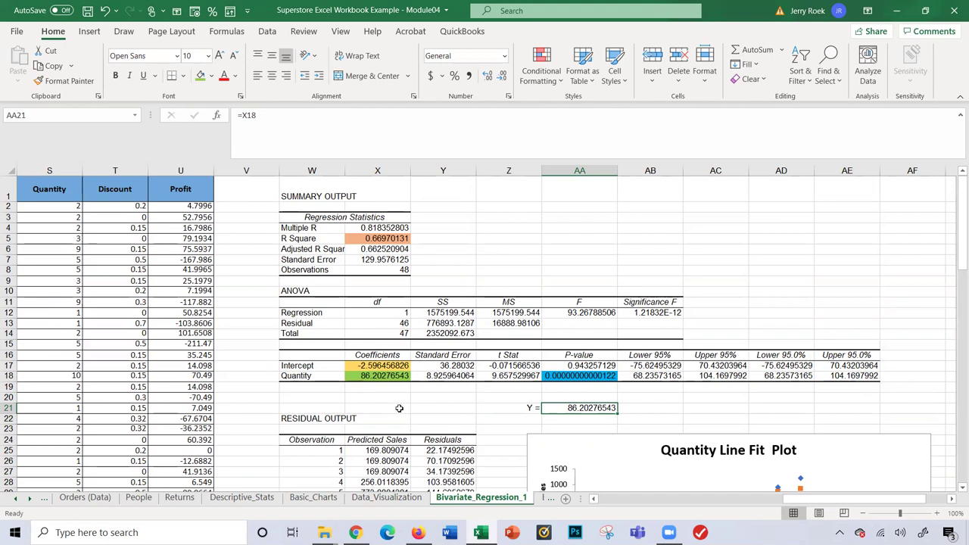
{"action": "left_click", "coordinate": [501, 76]}
{"action": "left_click", "coordinate": [502, 77]}
{"action": "left_click", "coordinate": [501, 77]}
{"action": "left_click", "coordinate": [501, 76]}
{"action": "left_click", "coordinate": [501, 76]}
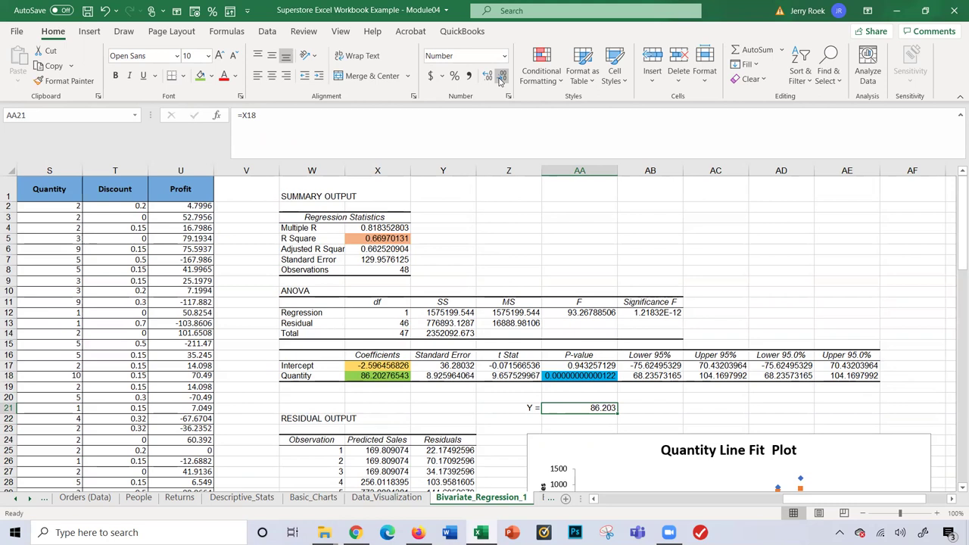
Type x in AB21 and + in AC21, then begin a formula in AD21
{"action": "left_click", "coordinate": [650, 407]}
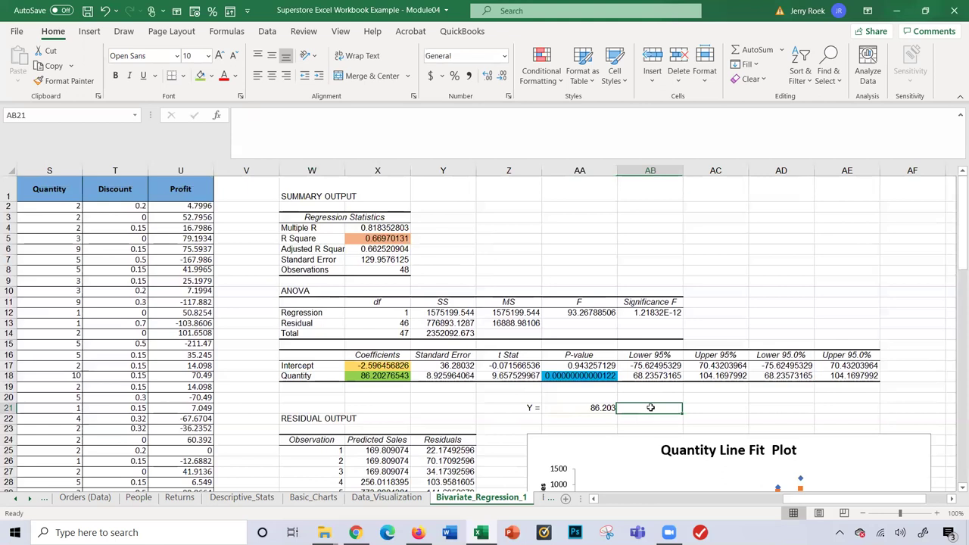
{"action": "type", "text": "x"}
{"action": "key", "text": "Tab"}
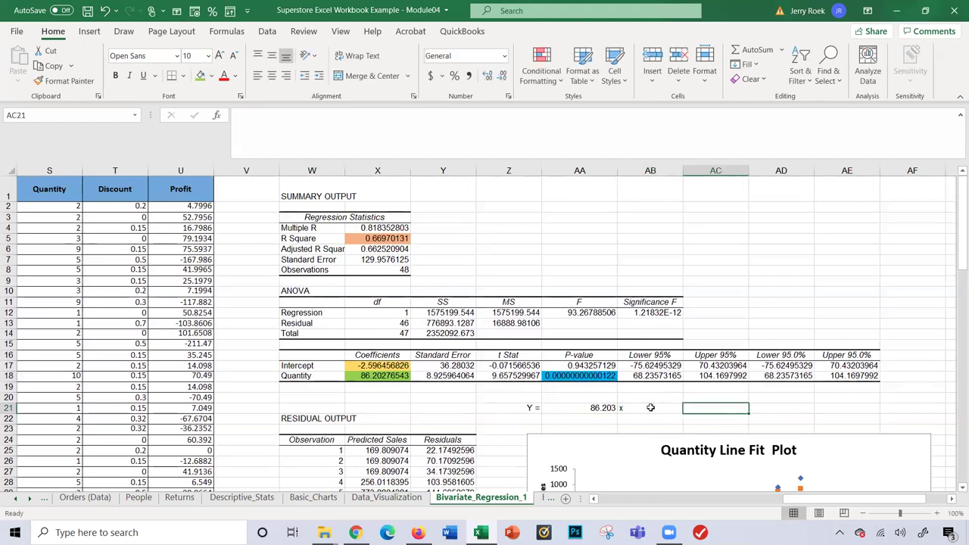
{"action": "type", "text": "+"}
{"action": "key", "text": "Tab"}
{"action": "type", "text": "="}
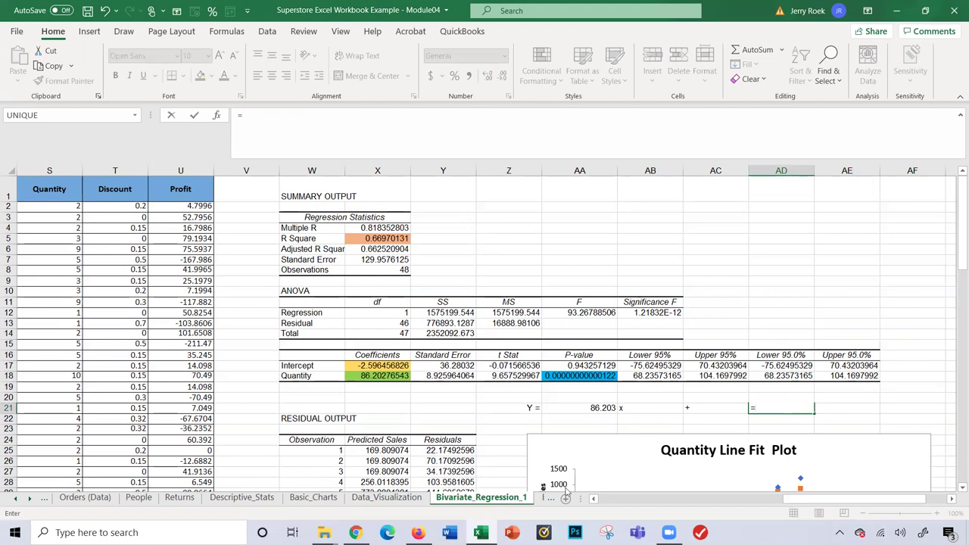
Link AD21 to the Intercept coefficient in X17, showing -2.596456826
{"action": "left_click", "coordinate": [354, 367]}
{"action": "key", "text": "Return"}
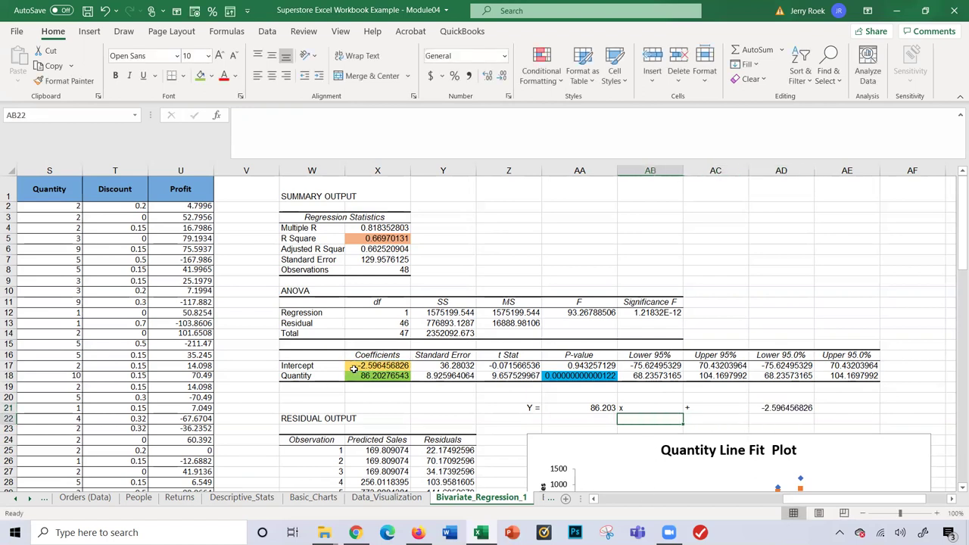
{"action": "key", "text": "Up"}
{"action": "key", "text": "Left"}
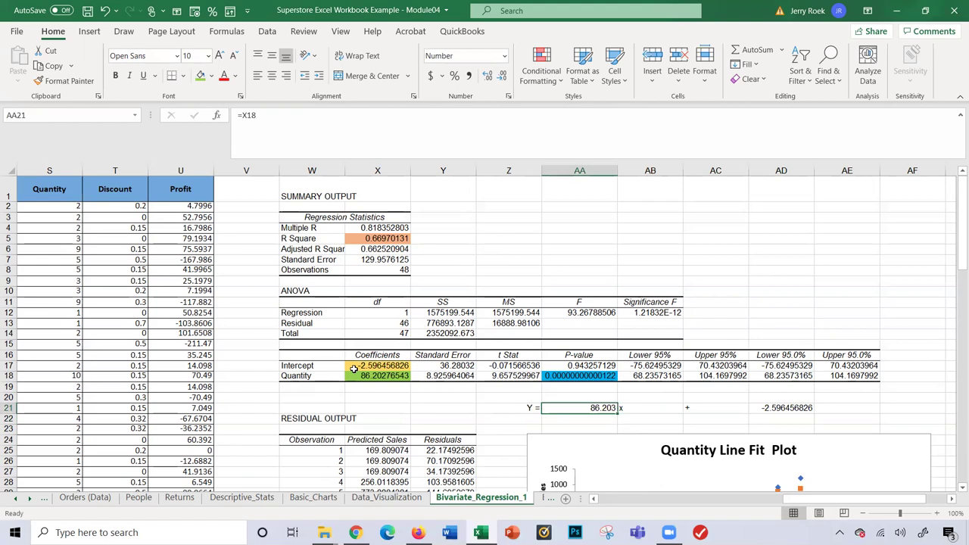
Fill the slope cell AA21 green and the intercept cell AD21 orange
{"action": "left_click", "coordinate": [199, 76]}
{"action": "key", "text": "Right"}
{"action": "key", "text": "Right"}
{"action": "key", "text": "Right"}
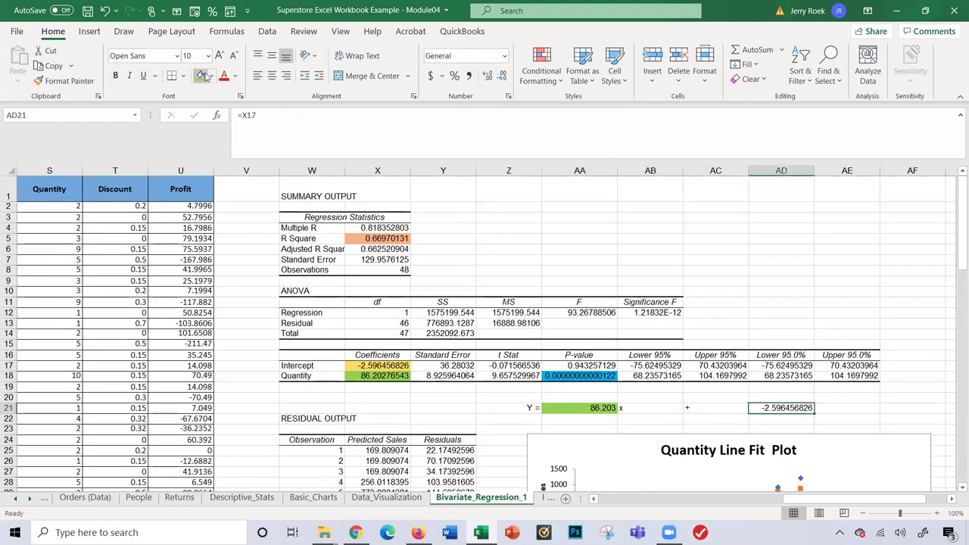
{"action": "left_click", "coordinate": [211, 75]}
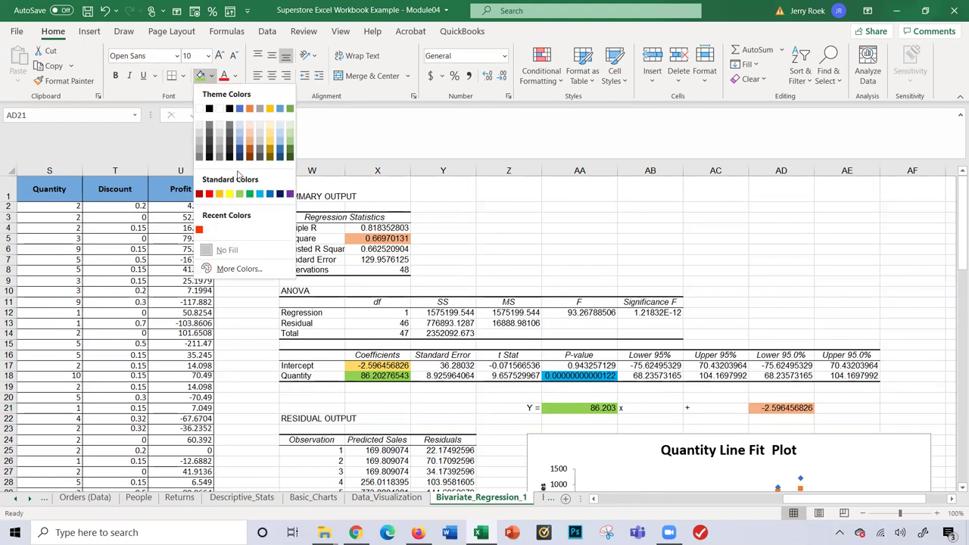
{"action": "left_click", "coordinate": [220, 194]}
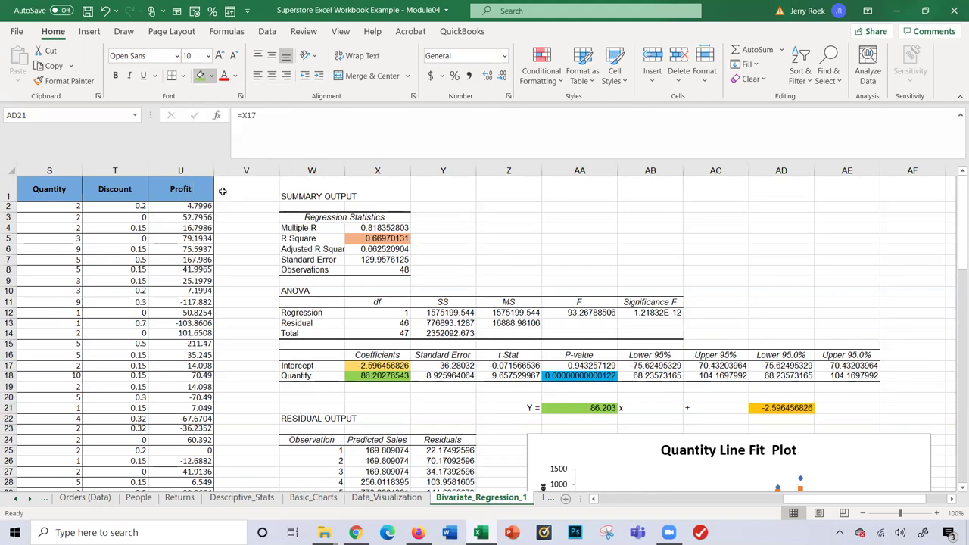
Review the slope and intercept formulas along row 21
{"action": "right_click", "coordinate": [652, 410]}
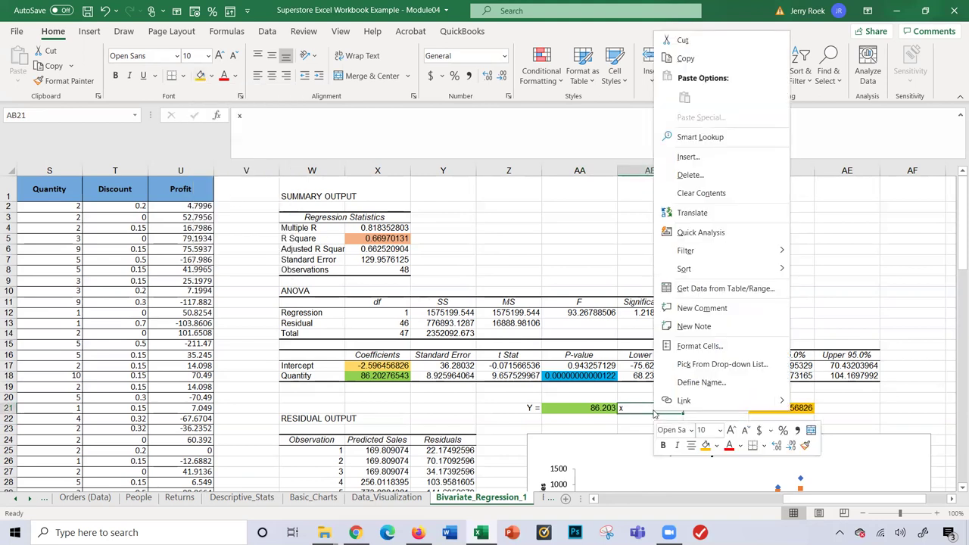
{"action": "left_click", "coordinate": [502, 417]}
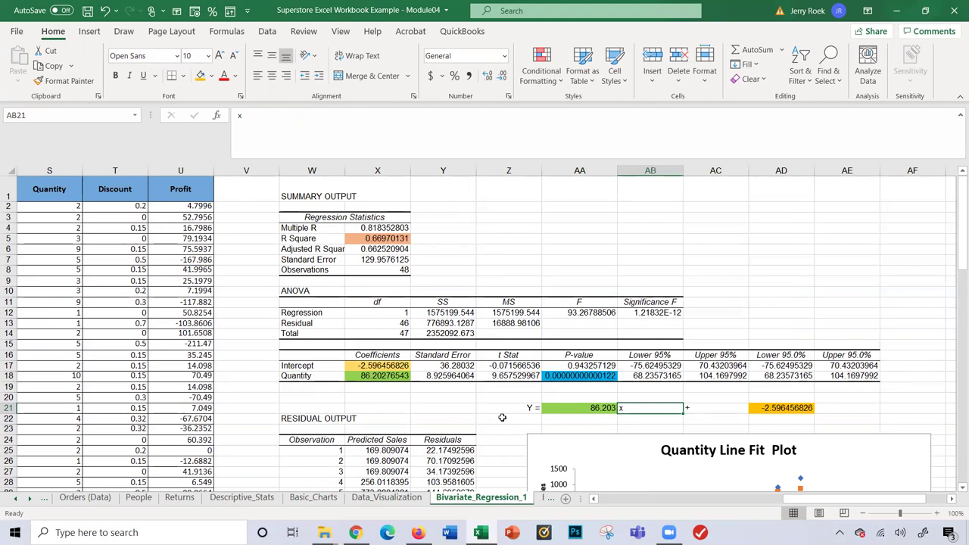
{"action": "key", "text": "Left"}
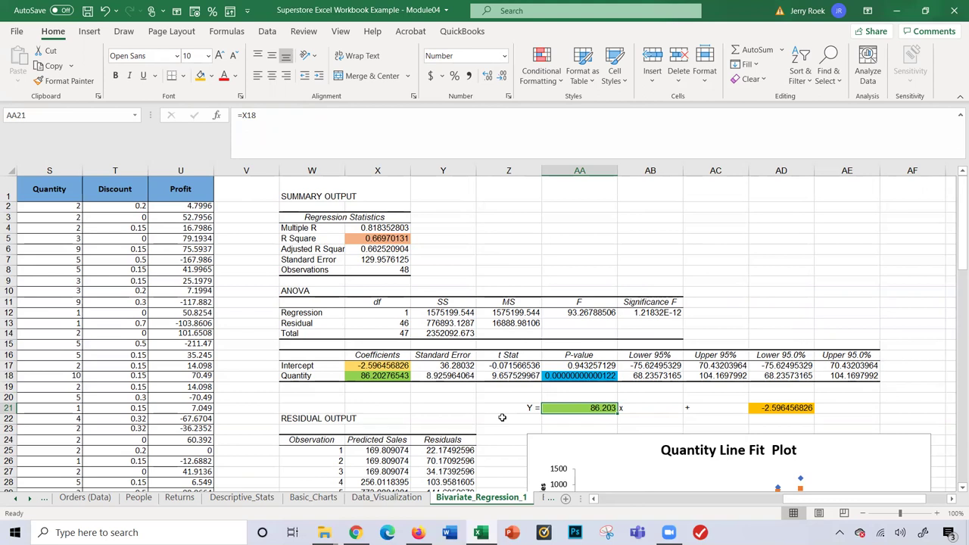
{"action": "key", "text": "Right"}
{"action": "key", "text": "Right"}
{"action": "key", "text": "Right"}
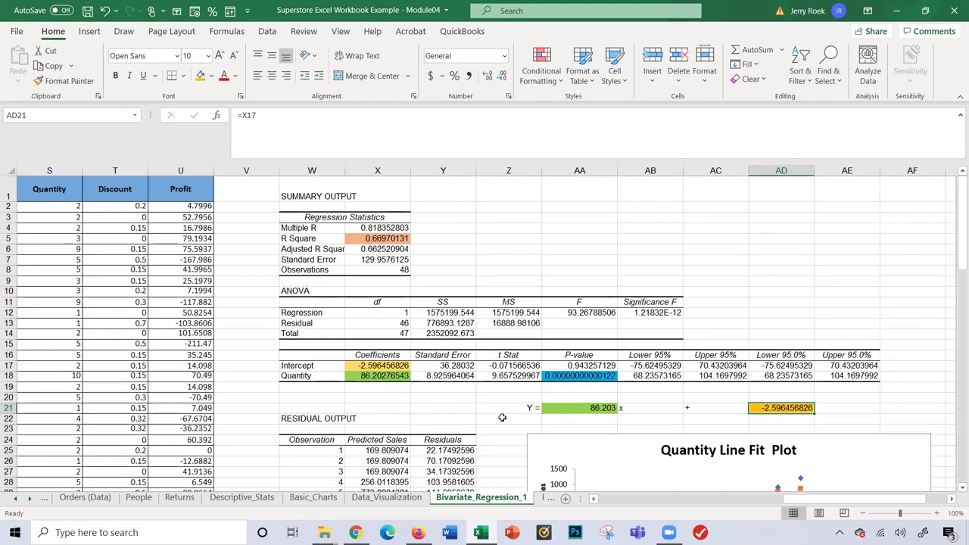
{"action": "key", "text": "Left"}
{"action": "key", "text": "Left"}
{"action": "key", "text": "Left"}
{"action": "key", "text": "Left"}
{"action": "key", "text": "Left"}
{"action": "key", "text": "Left"}
{"action": "key", "text": "Left"}
{"action": "key", "text": "Left"}
{"action": "key", "text": "Left"}
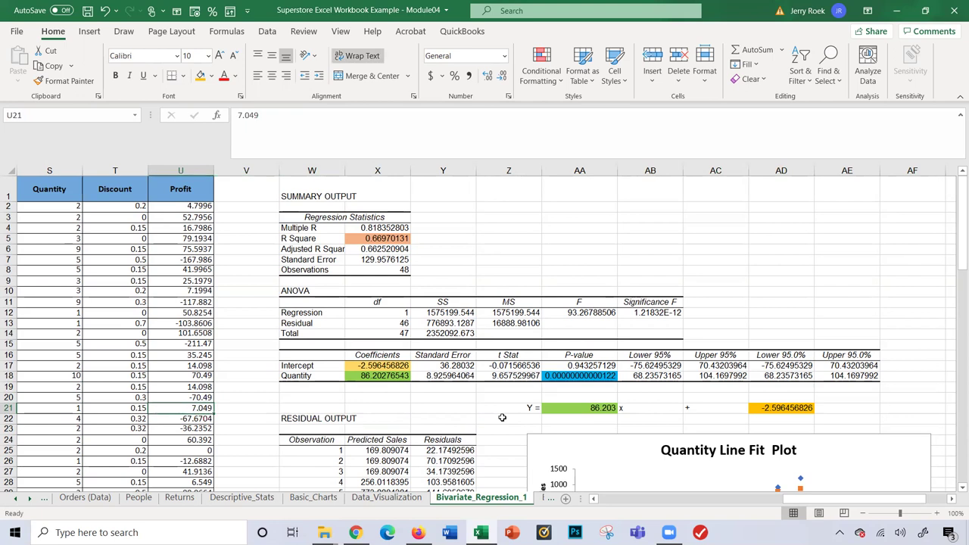
Locate the Quantity values in column S of the data
{"action": "key", "text": "Left"}
{"action": "key", "text": "Left"}
{"action": "key", "text": "Left"}
{"action": "key", "text": "Left"}
{"action": "key", "text": "Left"}
{"action": "key", "text": "Up"}
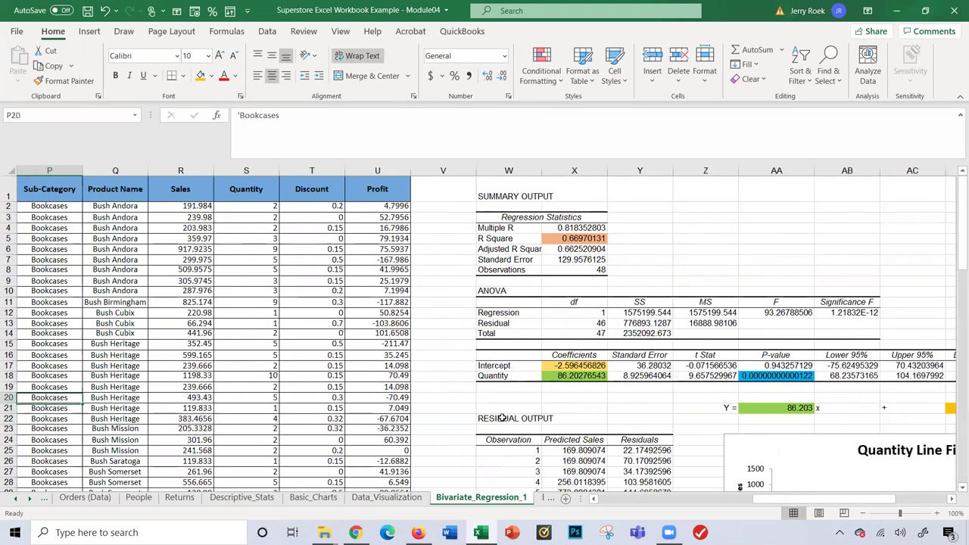
{"action": "key", "text": "Up"}
{"action": "key", "text": "Up"}
{"action": "key", "text": "Right"}
{"action": "key", "text": "Right"}
{"action": "key", "text": "Right"}
{"action": "key", "text": "Right"}
{"action": "key", "text": "Right"}
{"action": "key", "text": "Right"}
{"action": "key", "text": "Right"}
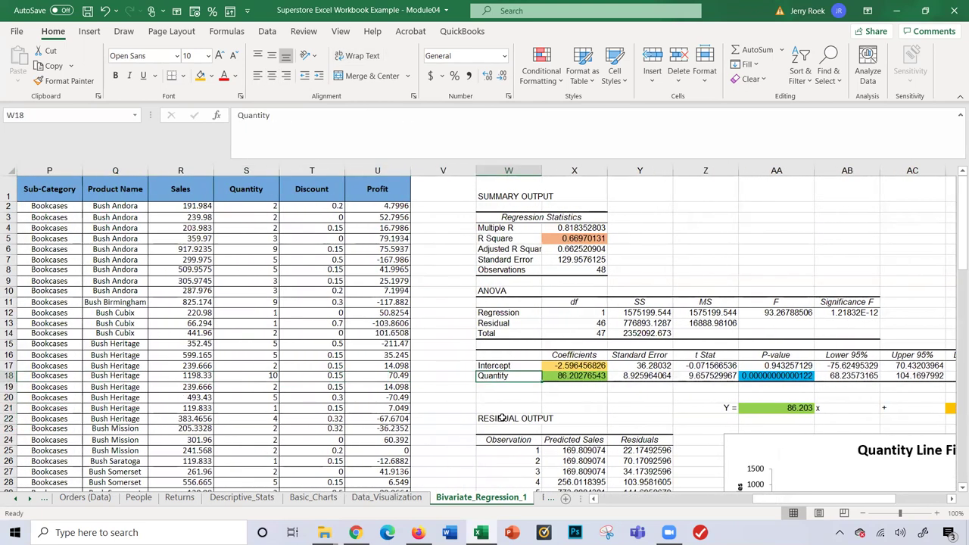
{"action": "key", "text": "Right"}
{"action": "key", "text": "Right"}
{"action": "key", "text": "Right"}
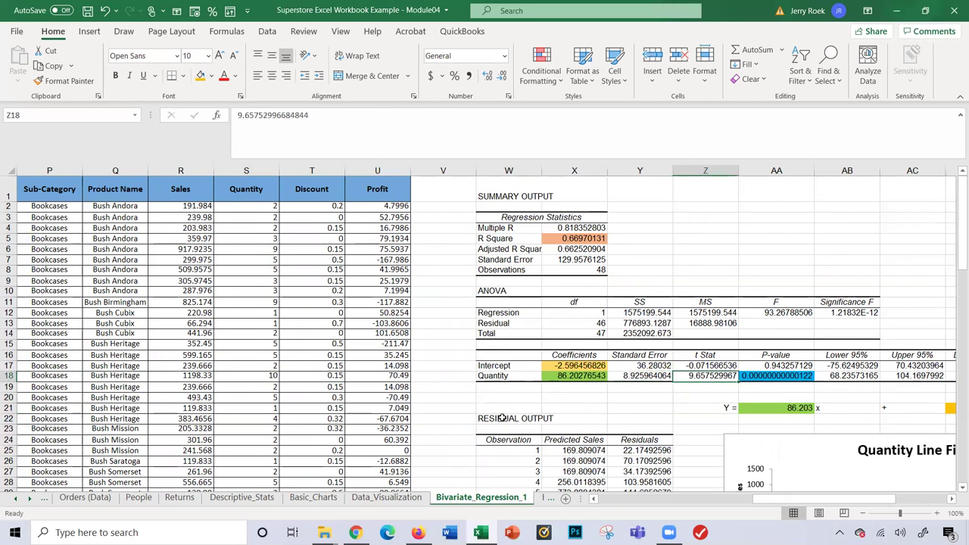
{"action": "left_click", "coordinate": [248, 215]}
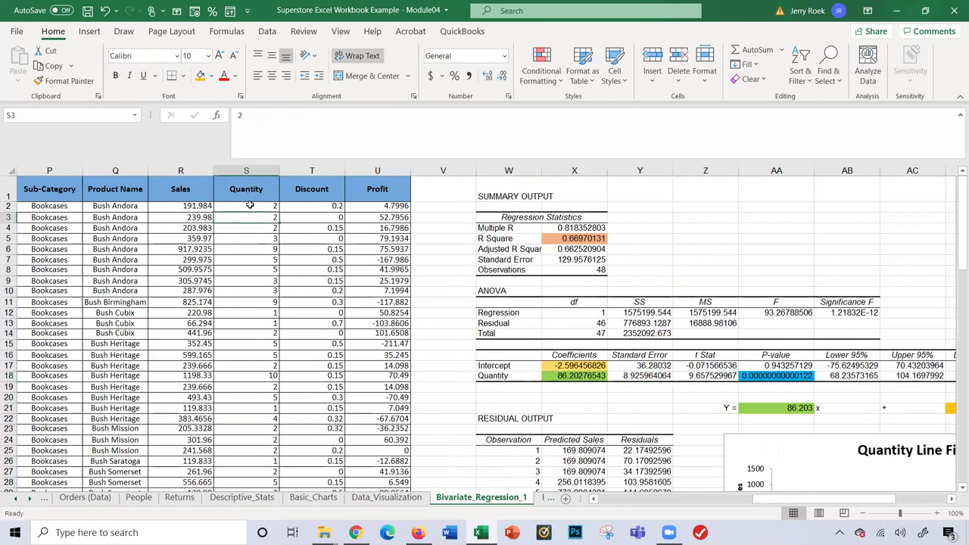
{"action": "left_click", "coordinate": [249, 205]}
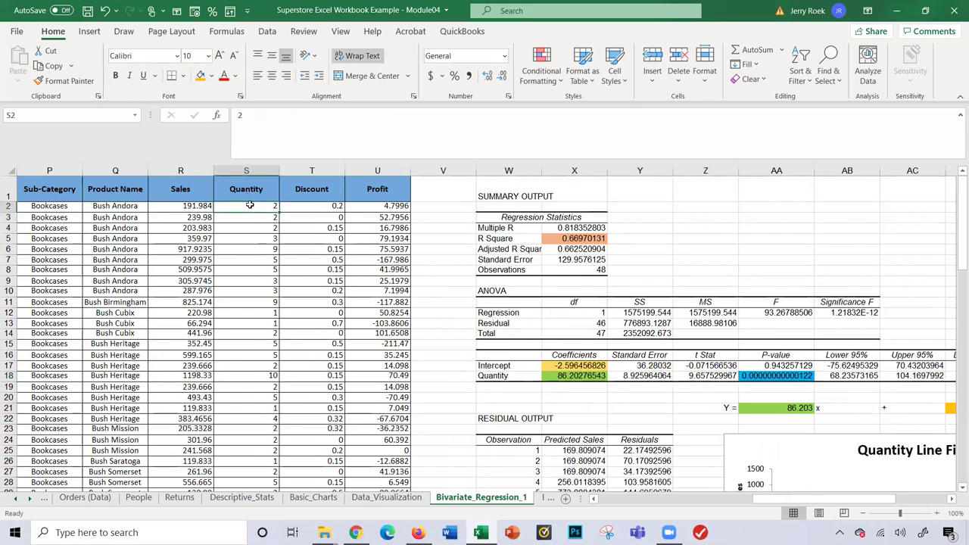
Enter =2*86.203 in AB22 and the intercept -2.59 in AD22
{"action": "left_click", "coordinate": [823, 419]}
{"action": "type", "text": "="}
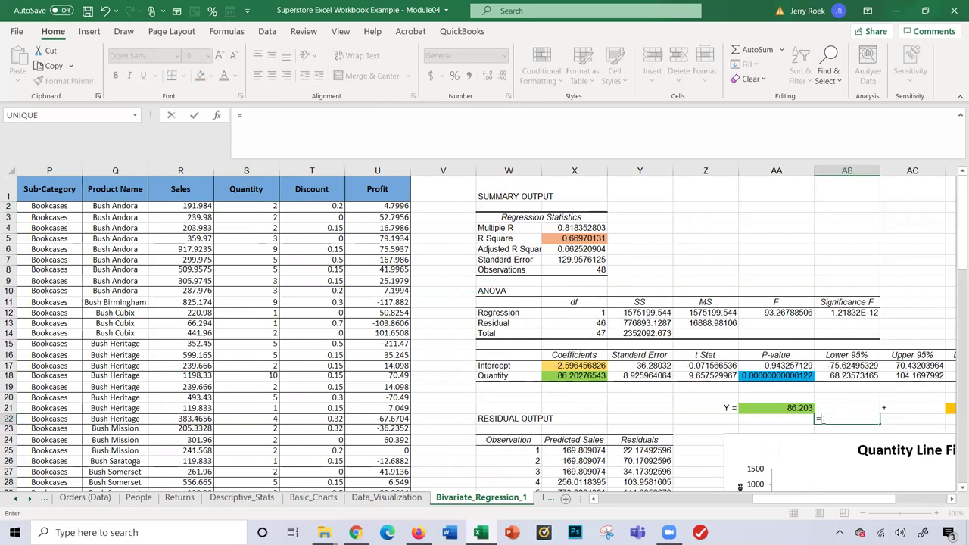
{"action": "type", "text": "2*86.203"}
{"action": "key", "text": "Return"}
{"action": "key", "text": "Up"}
{"action": "key", "text": "Right"}
{"action": "key", "text": "Right"}
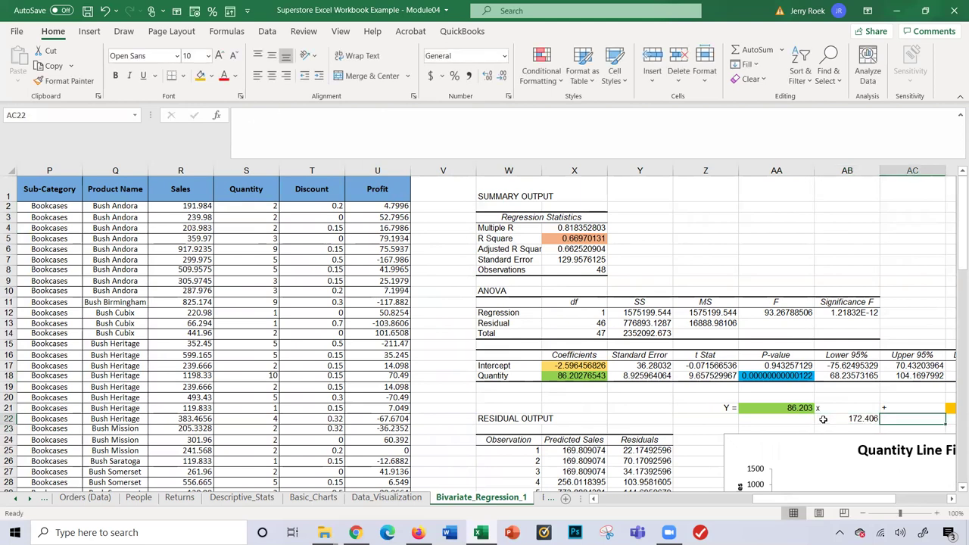
{"action": "scroll", "coordinate": [823, 419], "scroll_direction": "right", "scroll_amount": 1}
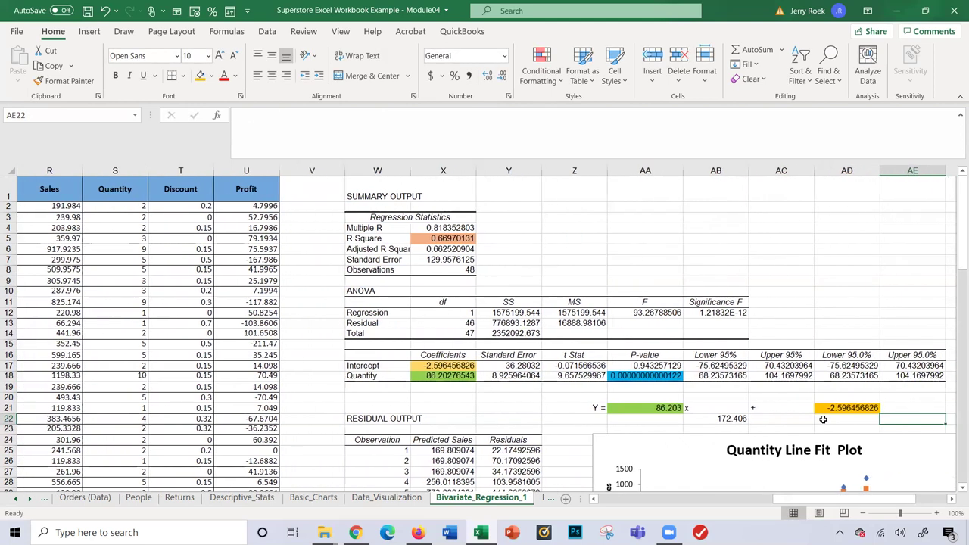
{"action": "type", "text": "-2"}
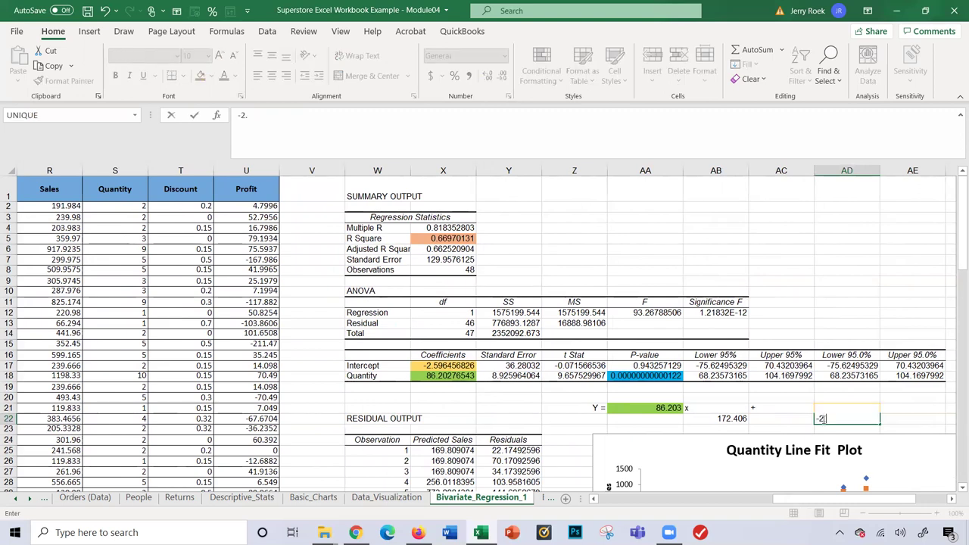
{"action": "type", "text": ".59"}
{"action": "key", "text": "Return"}
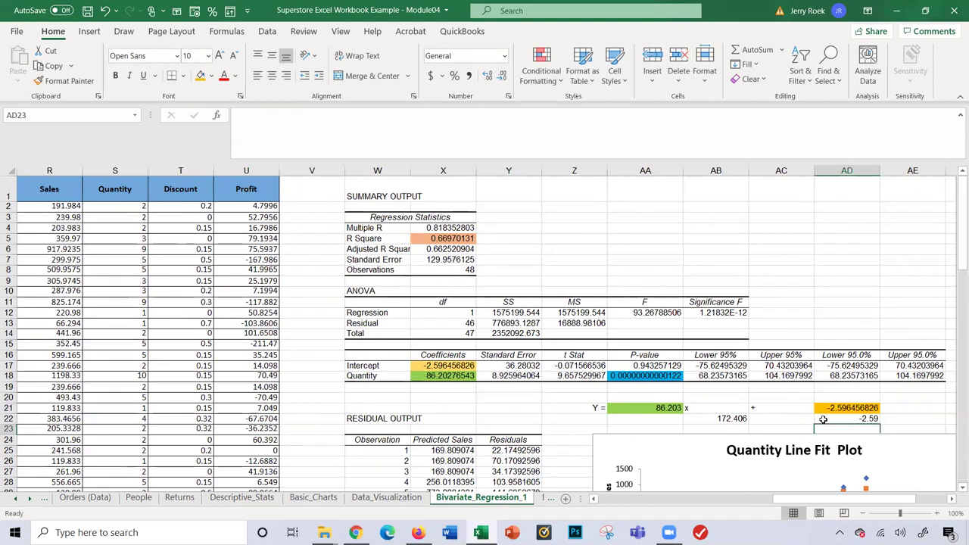
Put a + sign in AC22 between the two terms
{"action": "key", "text": "Left"}
{"action": "key", "text": "Left"}
{"action": "key", "text": "Up"}
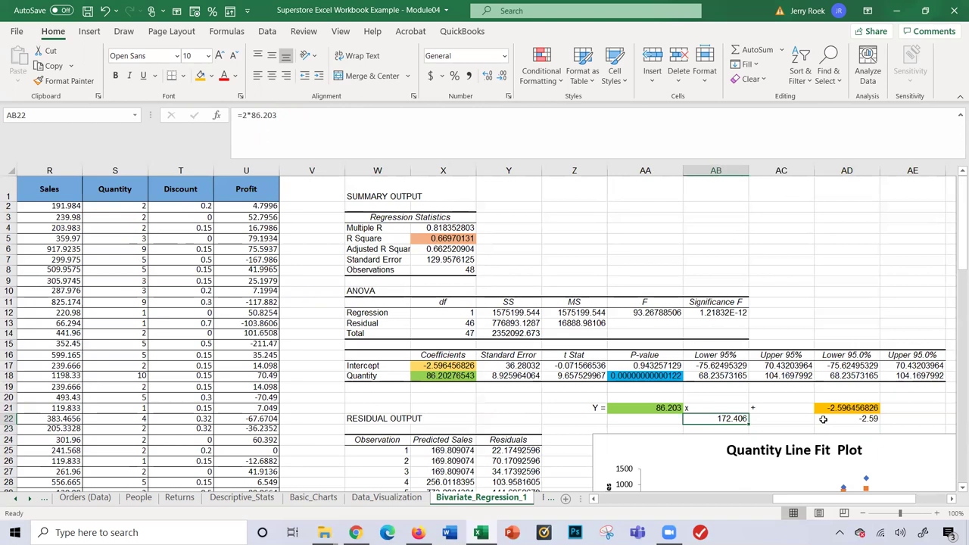
{"action": "key", "text": "Right"}
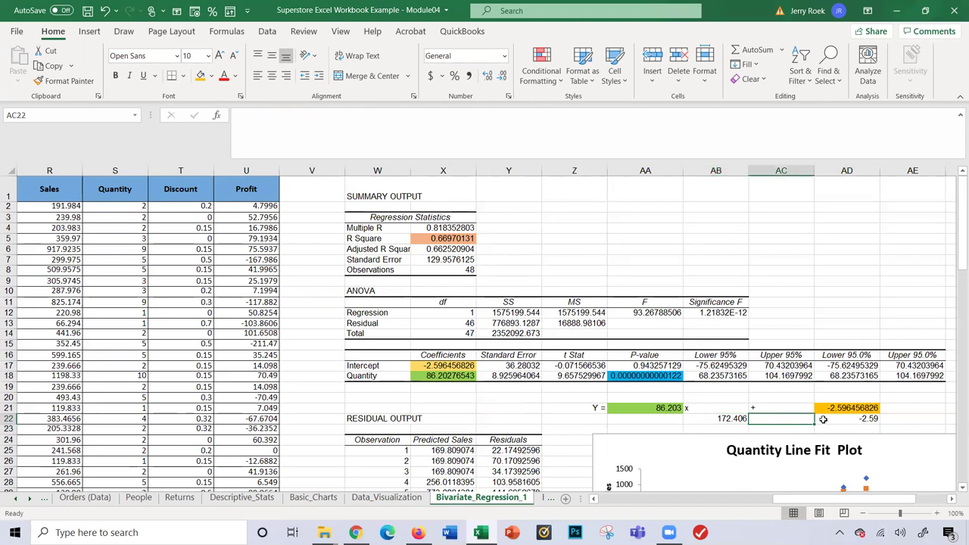
{"action": "type", "text": "+"}
{"action": "key", "text": "Tab"}
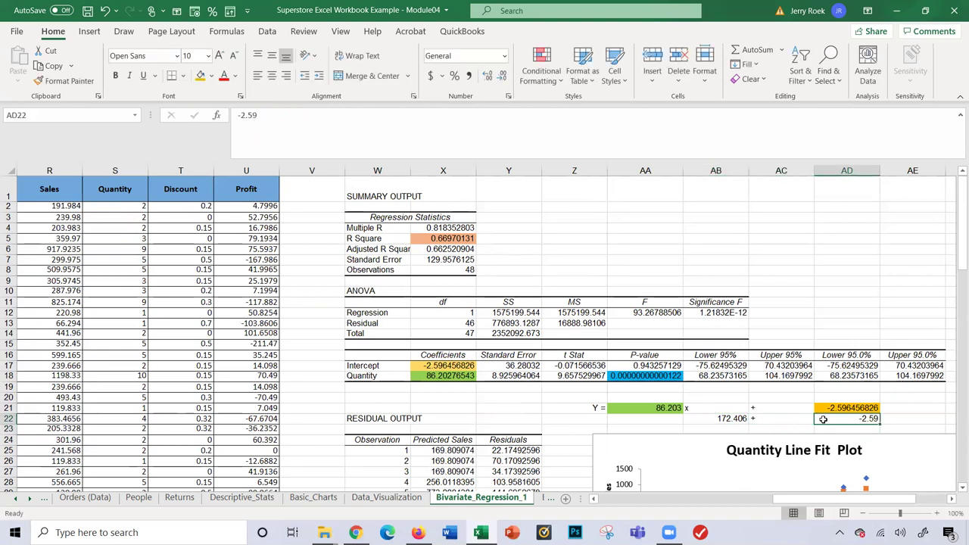
{"action": "key", "text": "Right"}
{"action": "key", "text": "Left"}
{"action": "key", "text": "Left"}
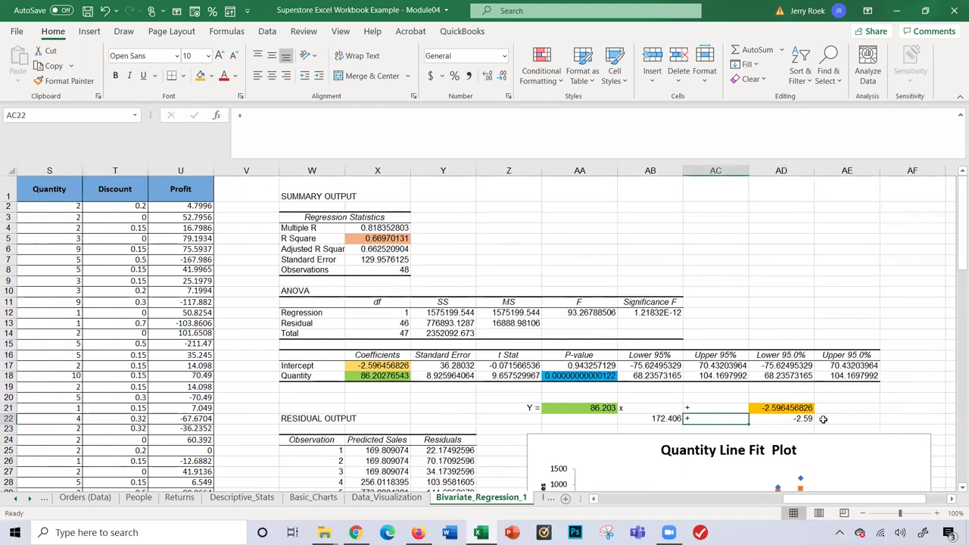
Shade the Quantity 2 in S2 and the 172.406 in AB22 blue
{"action": "left_click", "coordinate": [66, 208]}
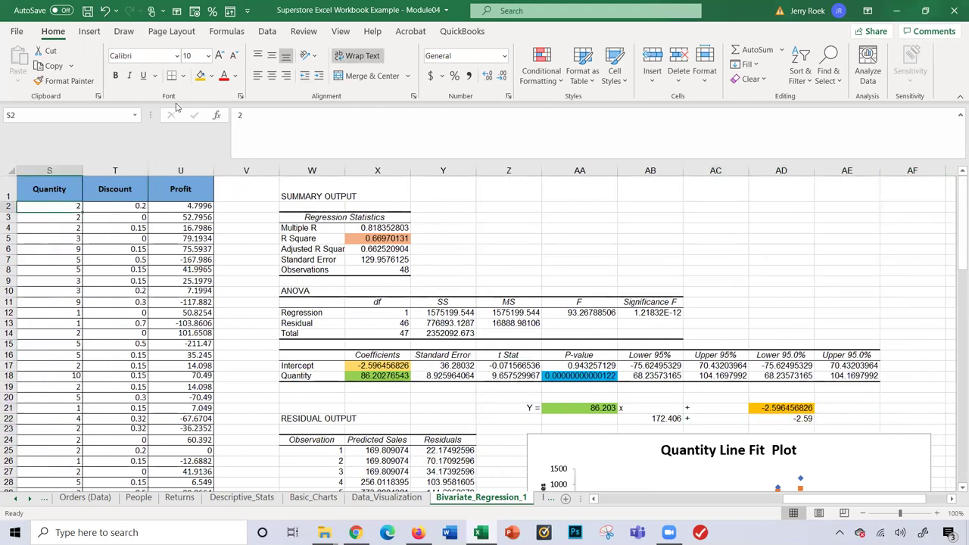
{"action": "left_click", "coordinate": [212, 75]}
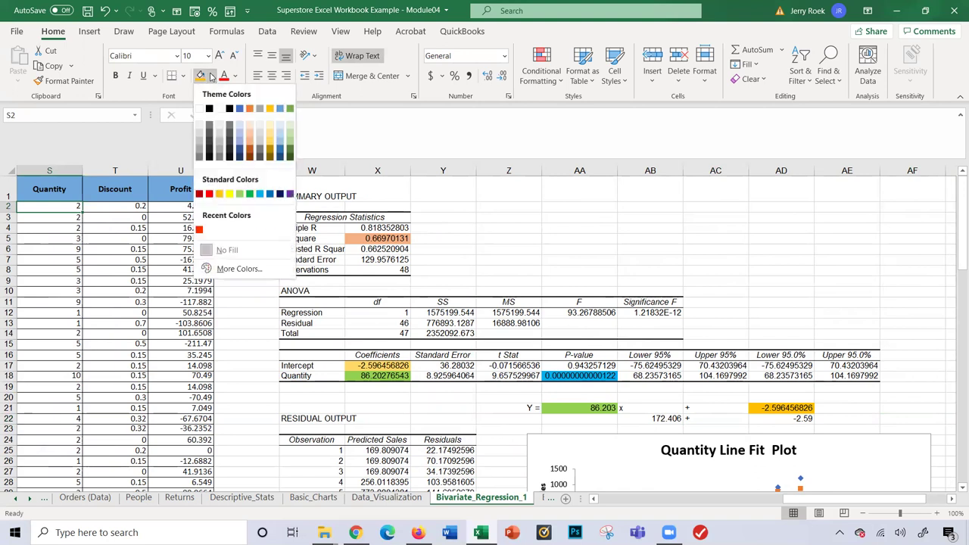
{"action": "left_click", "coordinate": [259, 195]}
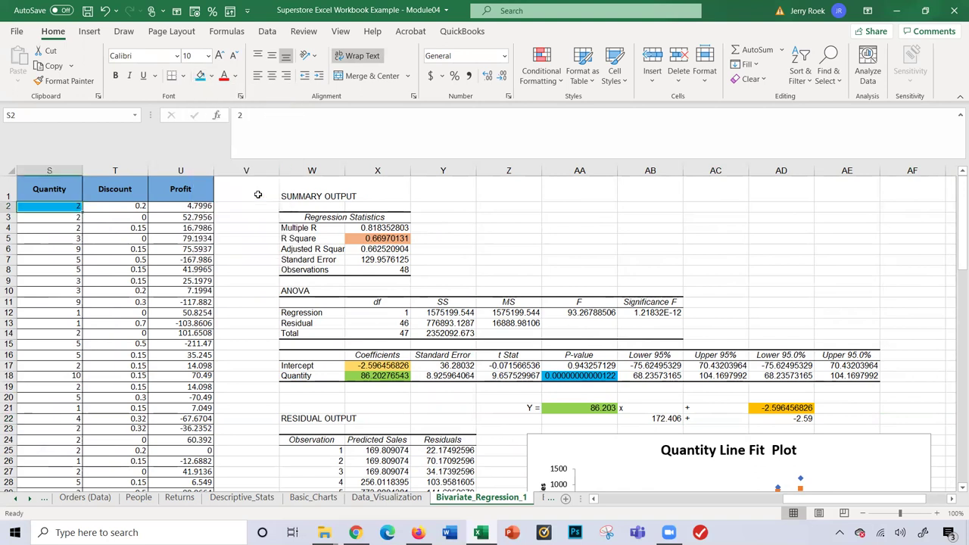
{"action": "left_click", "coordinate": [652, 419]}
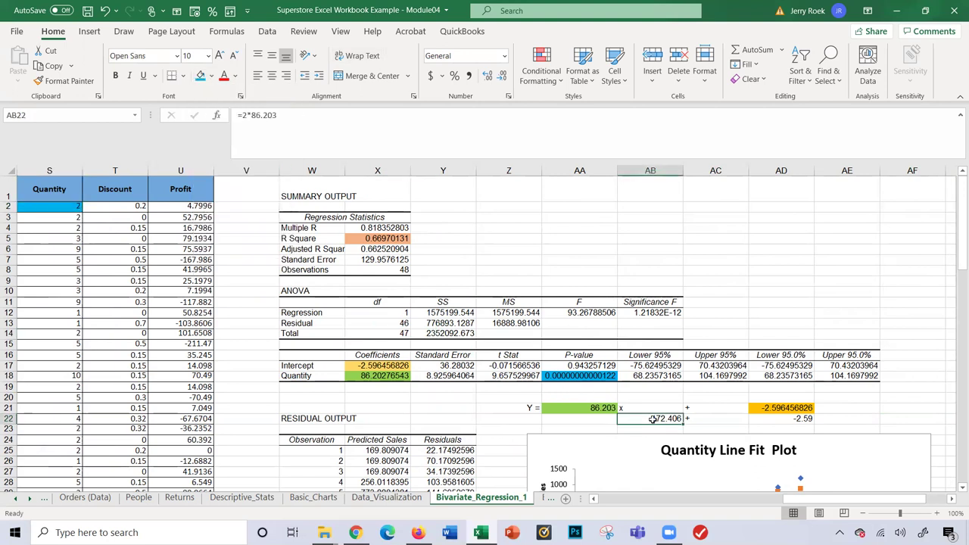
{"action": "left_click", "coordinate": [201, 77]}
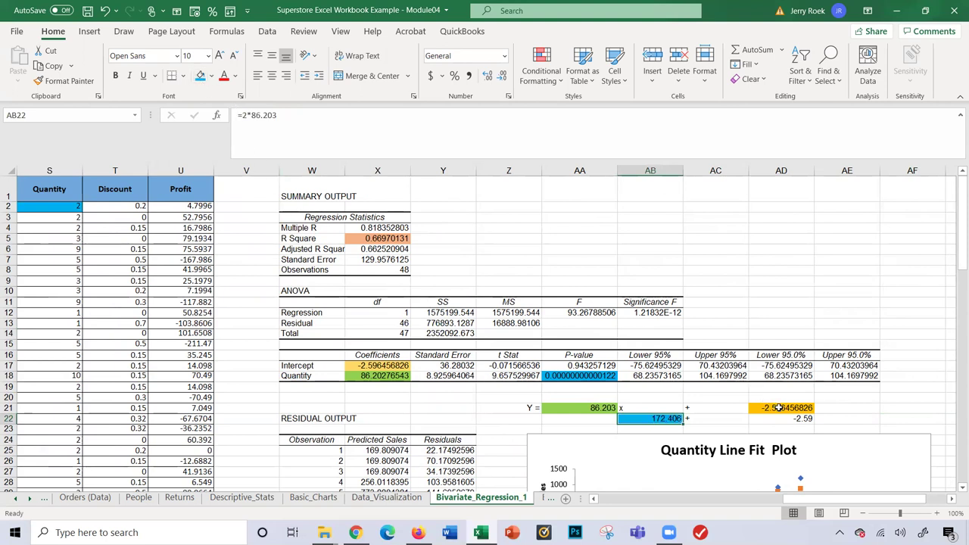
Enter =AB22+AD22 in AE22 to get the predicted 169.816
{"action": "left_click", "coordinate": [828, 418]}
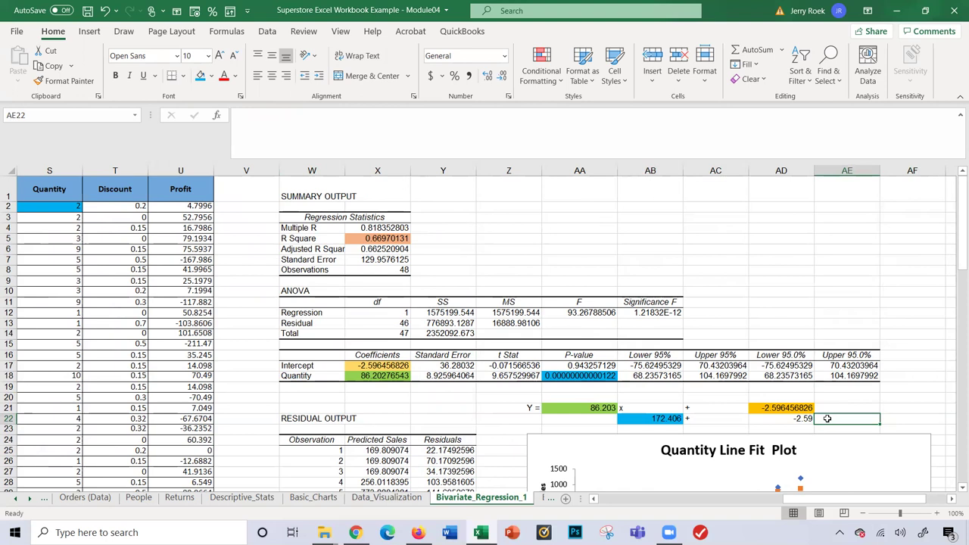
{"action": "type", "text": "="}
{"action": "left_click", "coordinate": [653, 419]}
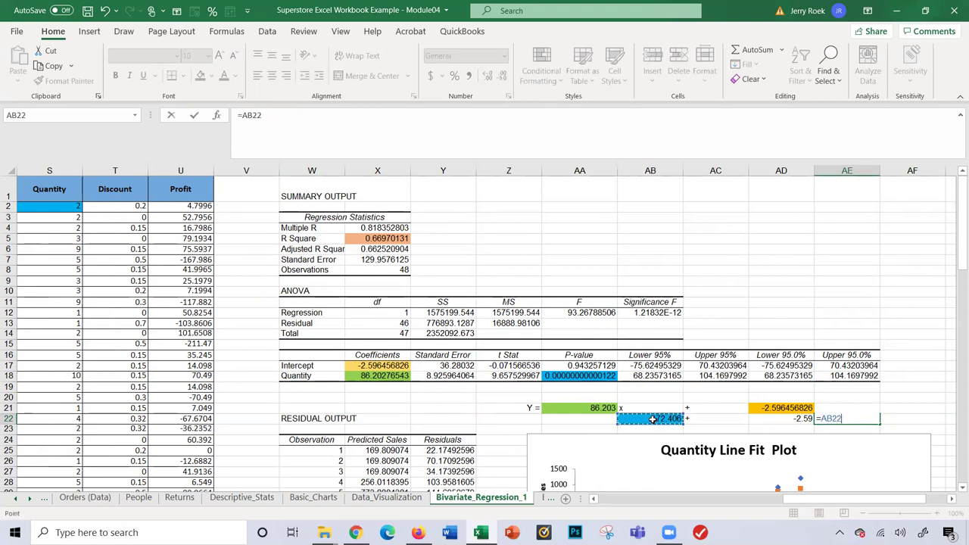
{"action": "type", "text": "+"}
{"action": "left_click", "coordinate": [777, 419]}
{"action": "key", "text": "Return"}
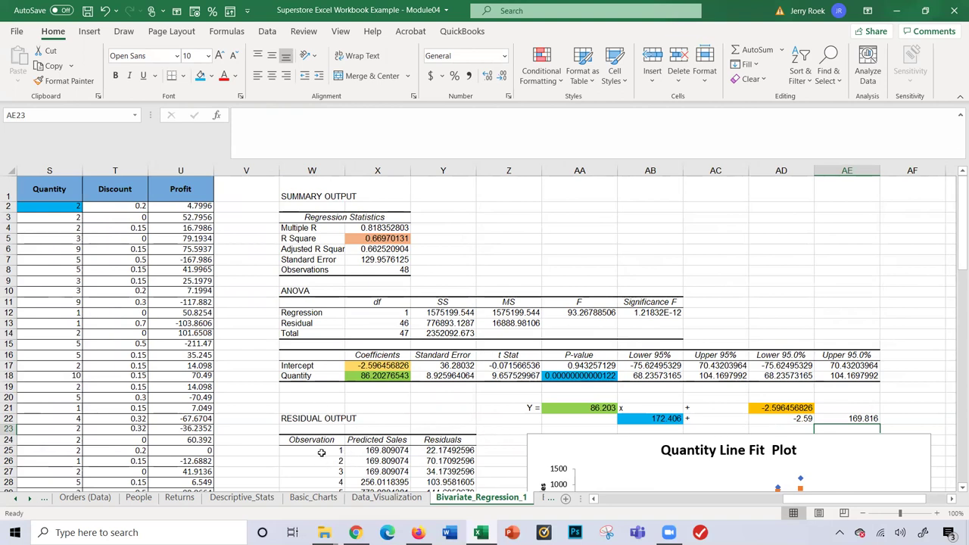
Drag the Quantity Line Fit Plot's corner to enlarge it, zooming out then back in
{"action": "scroll", "coordinate": [321, 452], "scroll_direction": "down", "scroll_amount": 15}
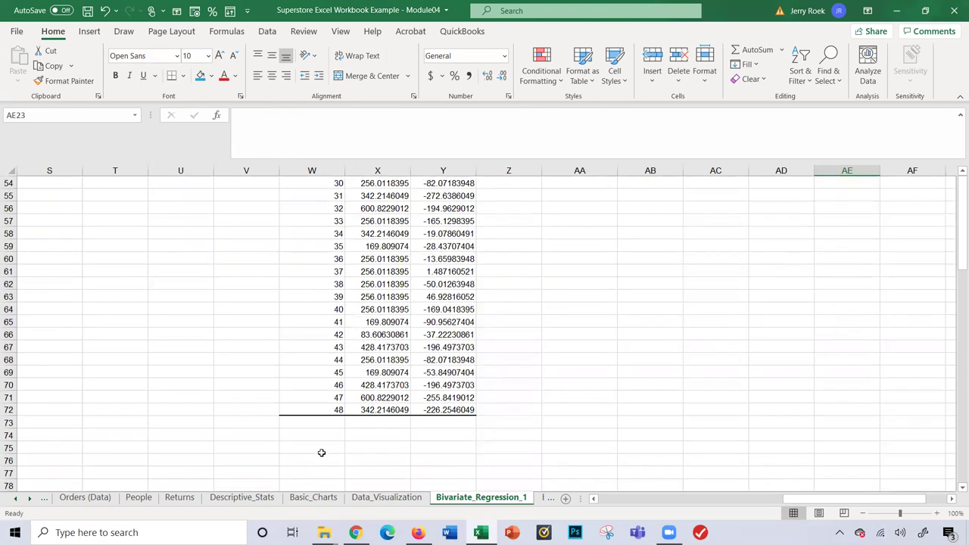
{"action": "scroll", "coordinate": [321, 454], "scroll_direction": "up", "scroll_amount": 15}
{"action": "scroll", "coordinate": [321, 454], "scroll_direction": "down", "scroll_amount": 1}
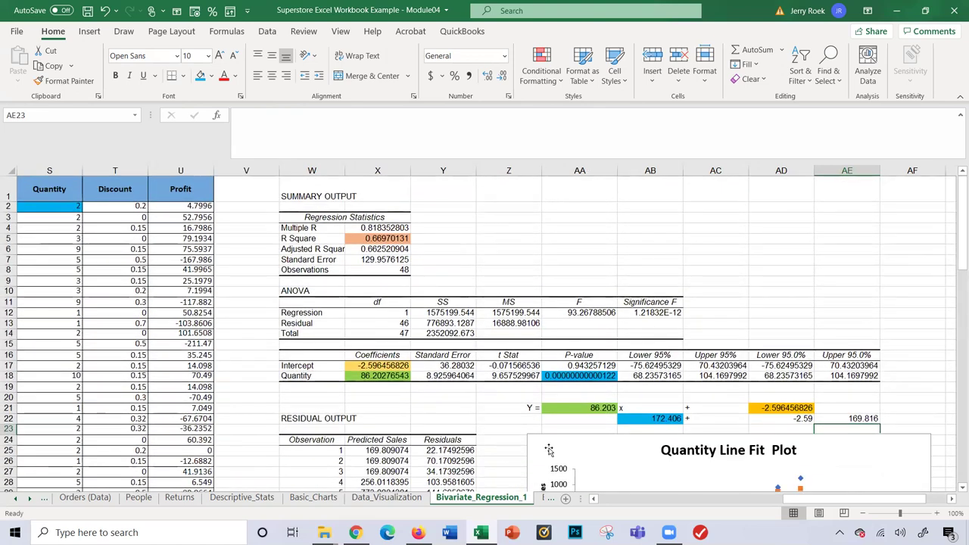
{"action": "scroll", "coordinate": [729, 387], "scroll_direction": "down", "scroll_amount": 3}
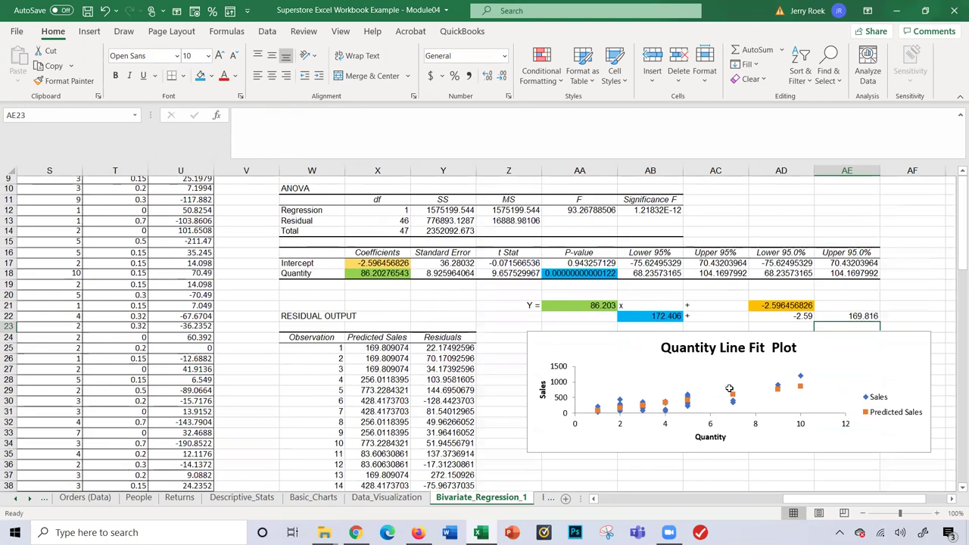
{"action": "scroll", "coordinate": [910, 471], "scroll_direction": "down", "scroll_amount": 4}
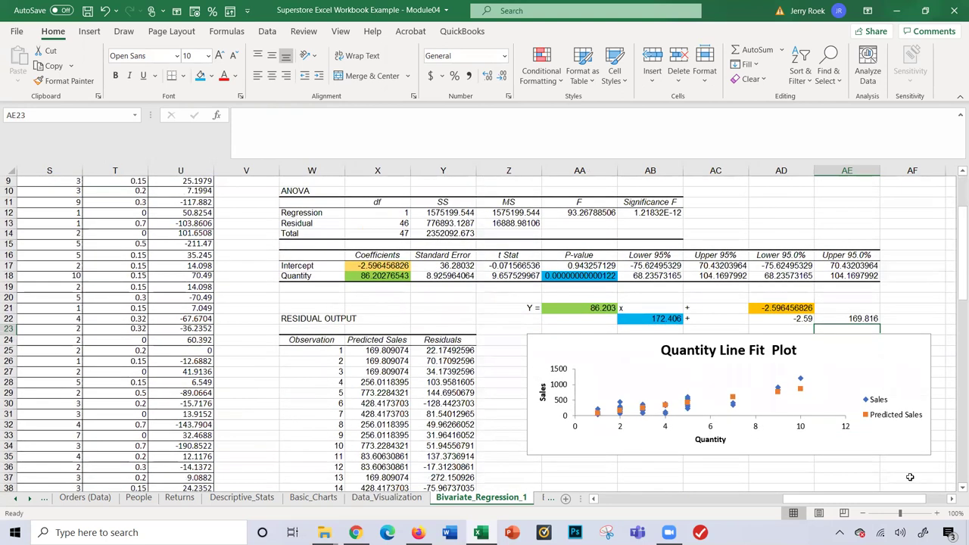
{"action": "left_click", "coordinate": [920, 335]}
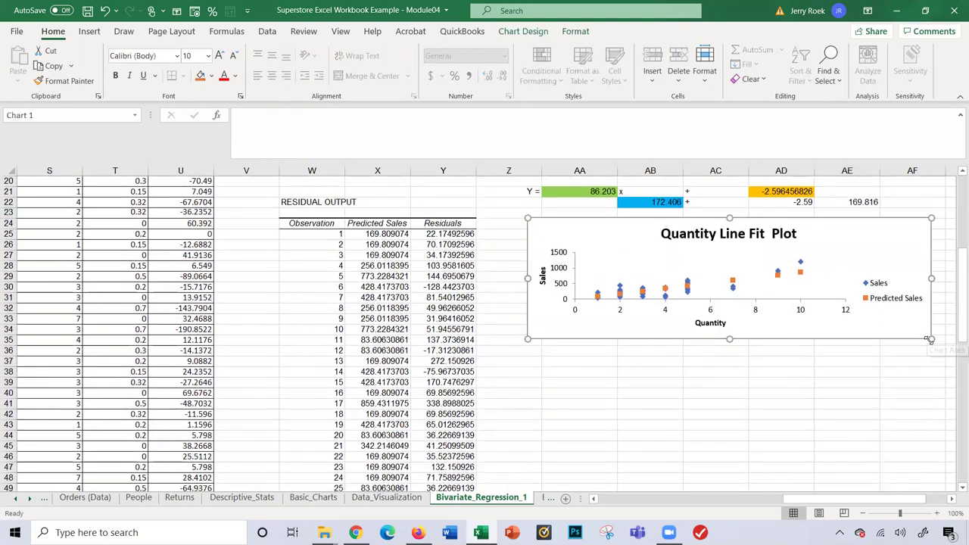
{"action": "left_click", "coordinate": [862, 513]}
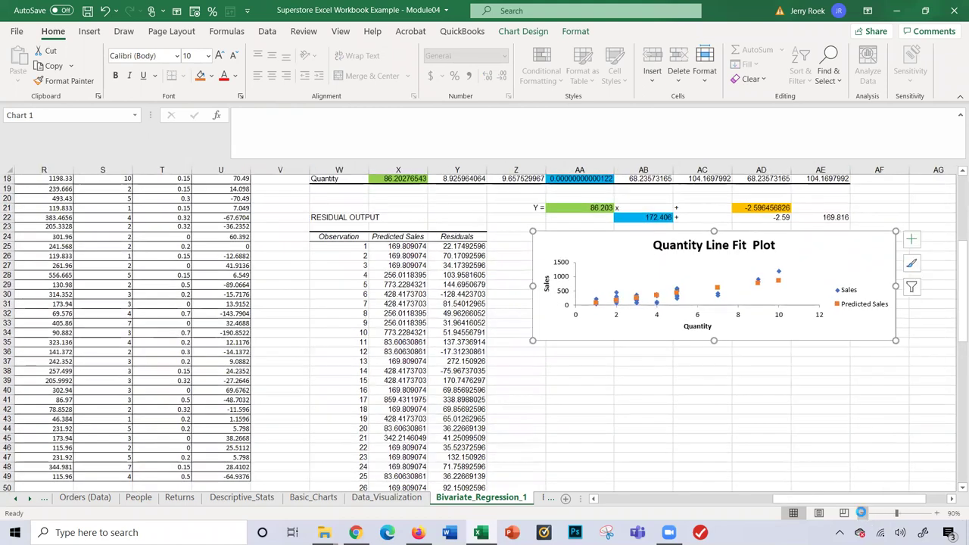
{"action": "left_click", "coordinate": [863, 513]}
{"action": "left_click", "coordinate": [862, 514]}
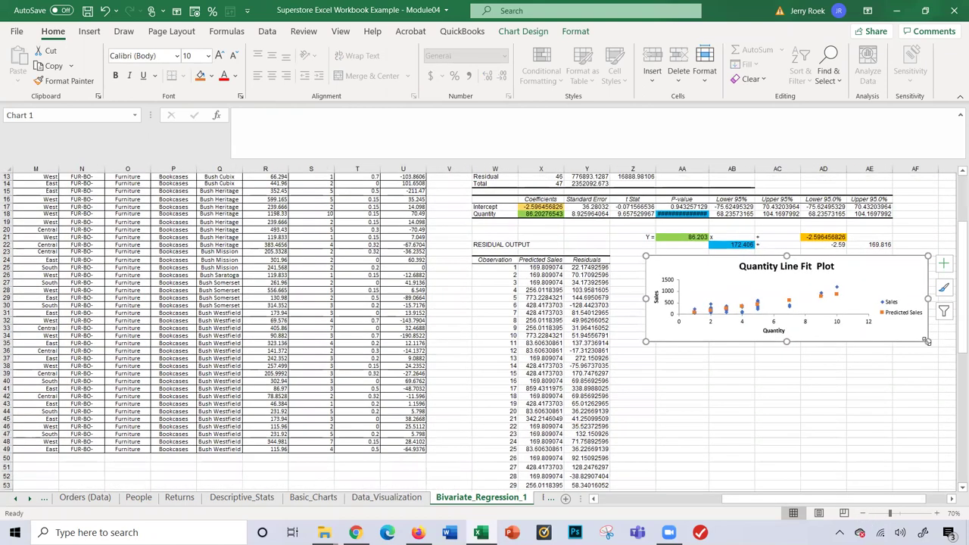
{"action": "scroll", "coordinate": [960, 363], "scroll_direction": "right", "scroll_amount": 2}
{"action": "left_click_drag", "start_coordinate": [960, 362], "coordinate": [956, 383]}
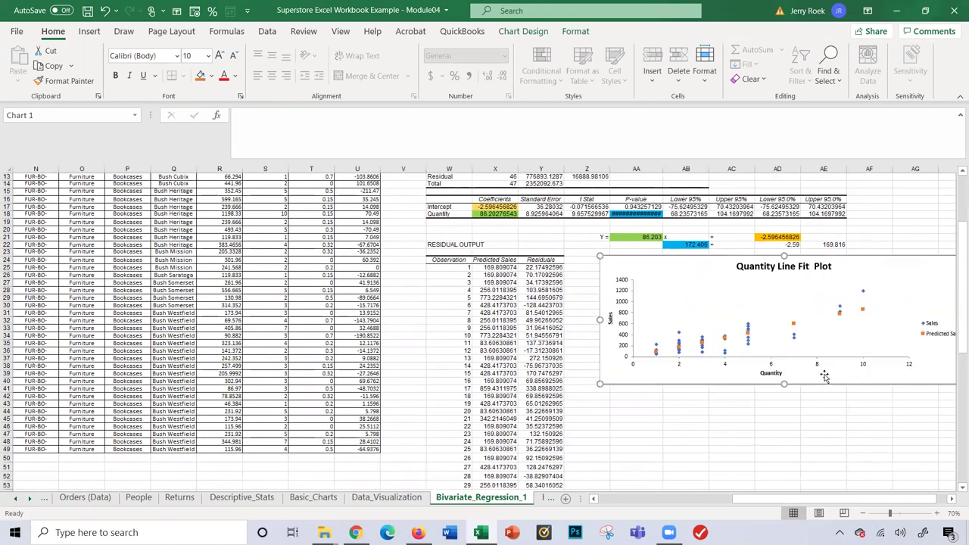
{"action": "left_click", "coordinate": [748, 411]}
{"action": "left_click", "coordinate": [937, 513]}
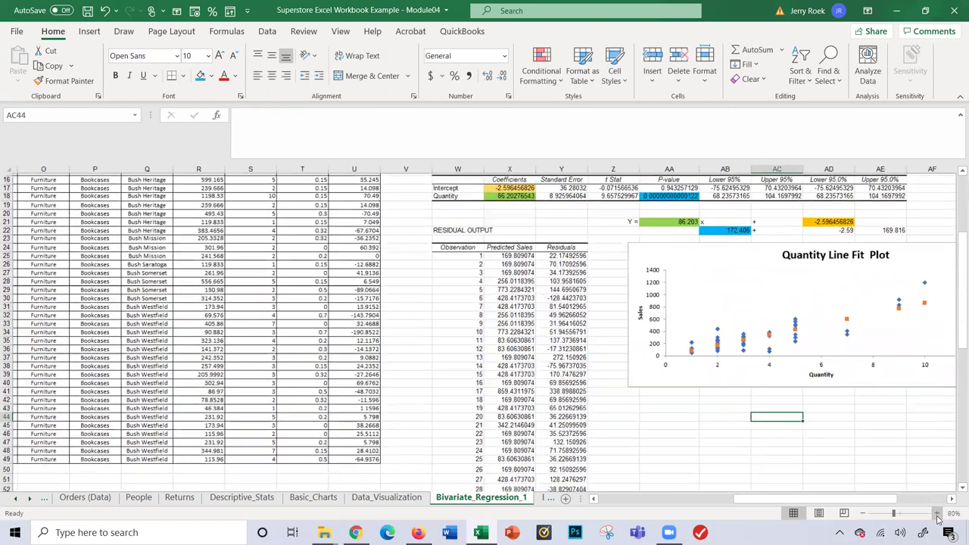
{"action": "left_click", "coordinate": [937, 514]}
{"action": "mouse_move", "coordinate": [723, 354]}
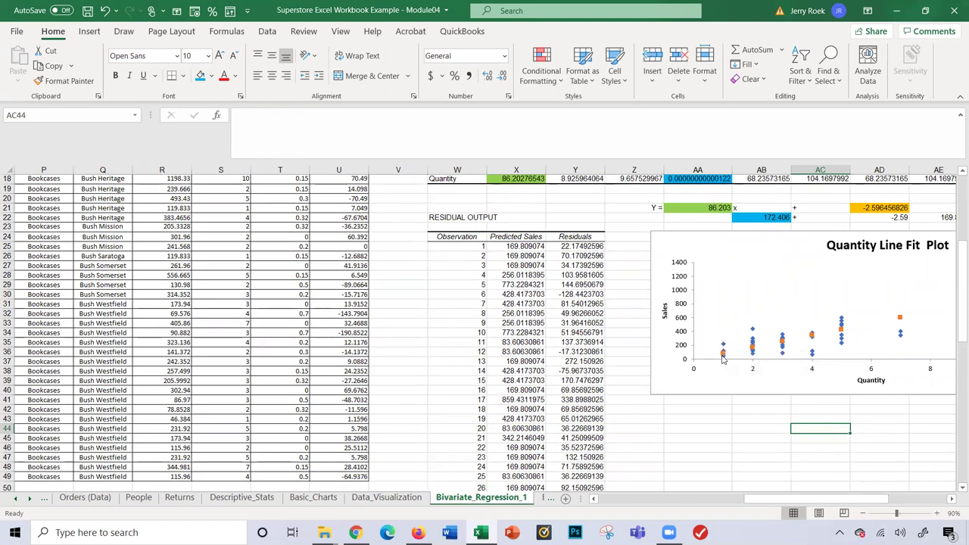
{"action": "mouse_move", "coordinate": [753, 352]}
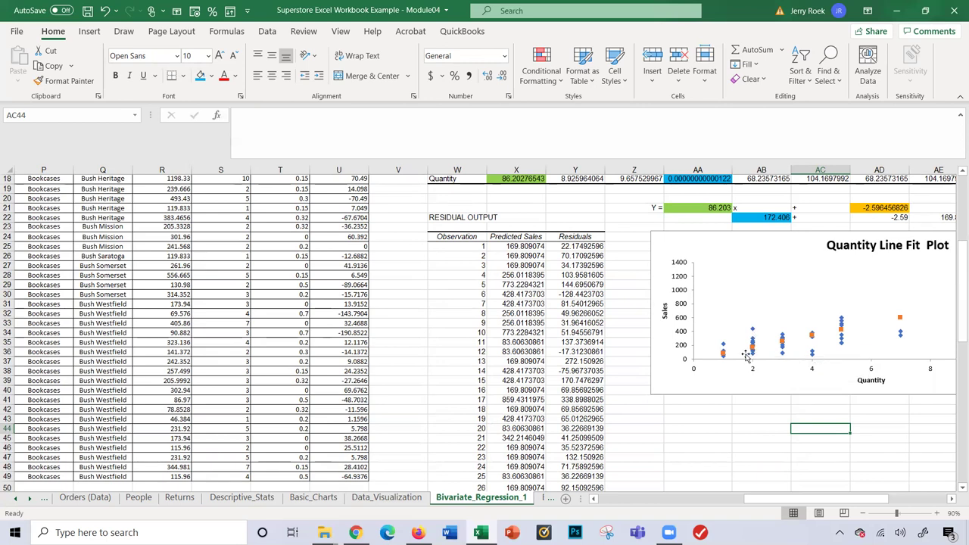
{"action": "left_click_drag", "start_coordinate": [834, 499], "coordinate": [892, 507]}
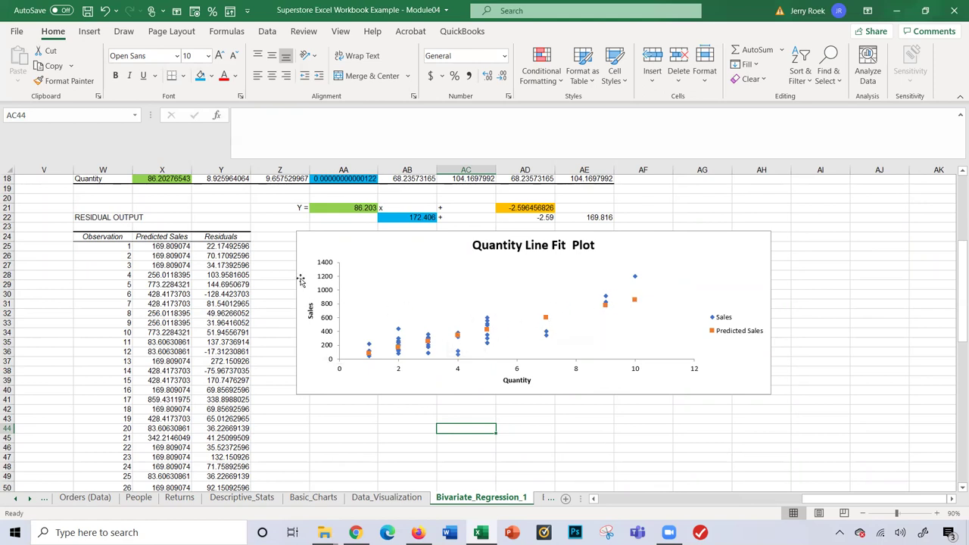
{"action": "scroll", "coordinate": [301, 281], "scroll_direction": "up", "scroll_amount": 6}
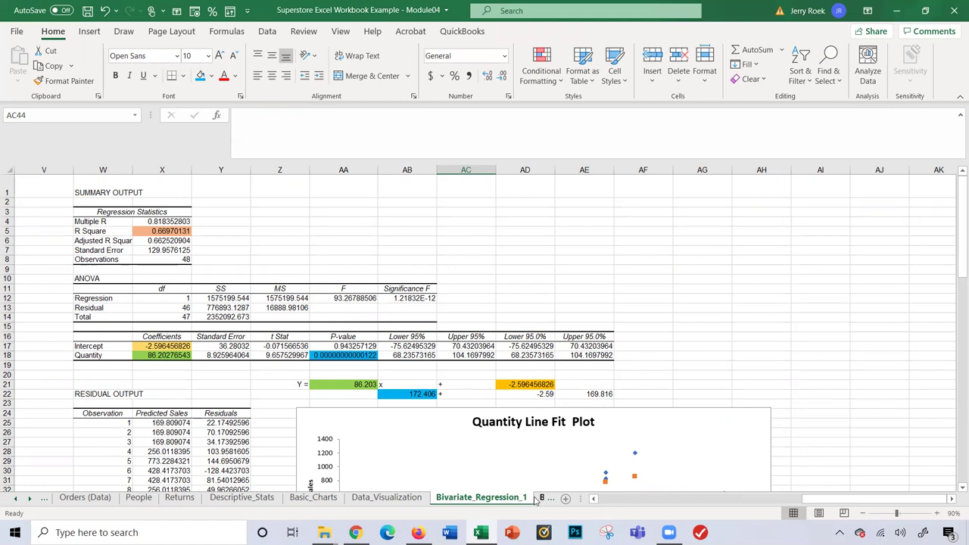
Go to the Bivariate_Regression_2 sheet and select the R Square 0.86342 in L5
{"action": "left_click", "coordinate": [541, 498]}
{"action": "left_click", "coordinate": [364, 404]}
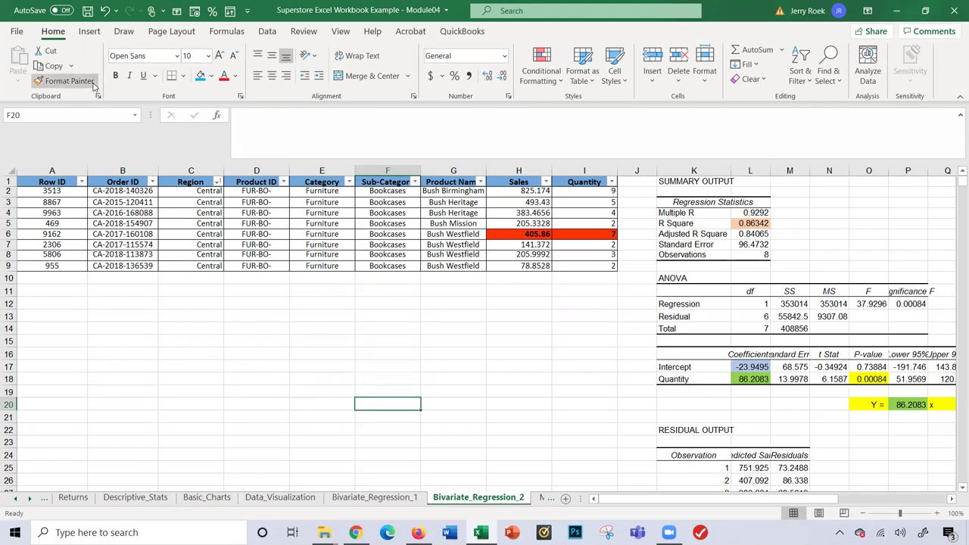
{"action": "left_click", "coordinate": [194, 191]}
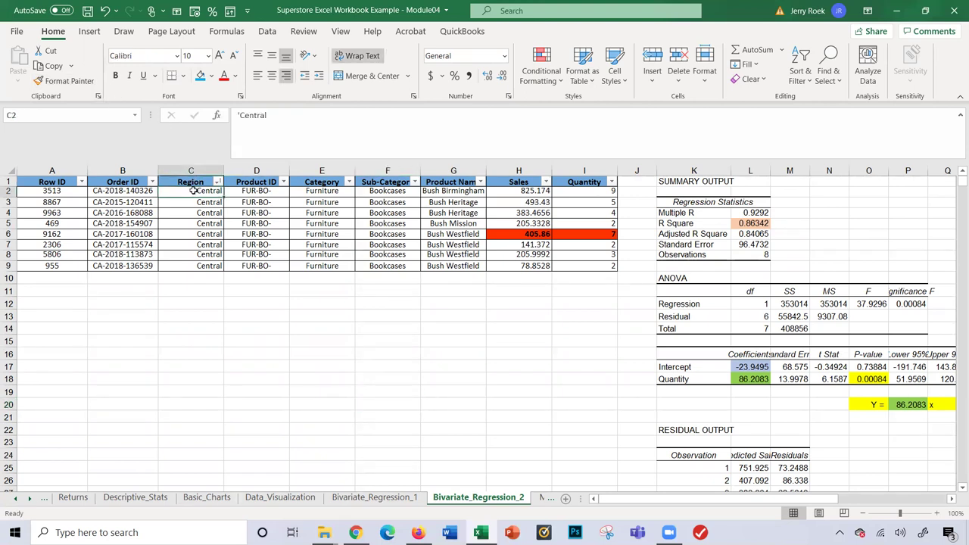
{"action": "key", "text": "Down"}
{"action": "key", "text": "Down"}
{"action": "key", "text": "Down"}
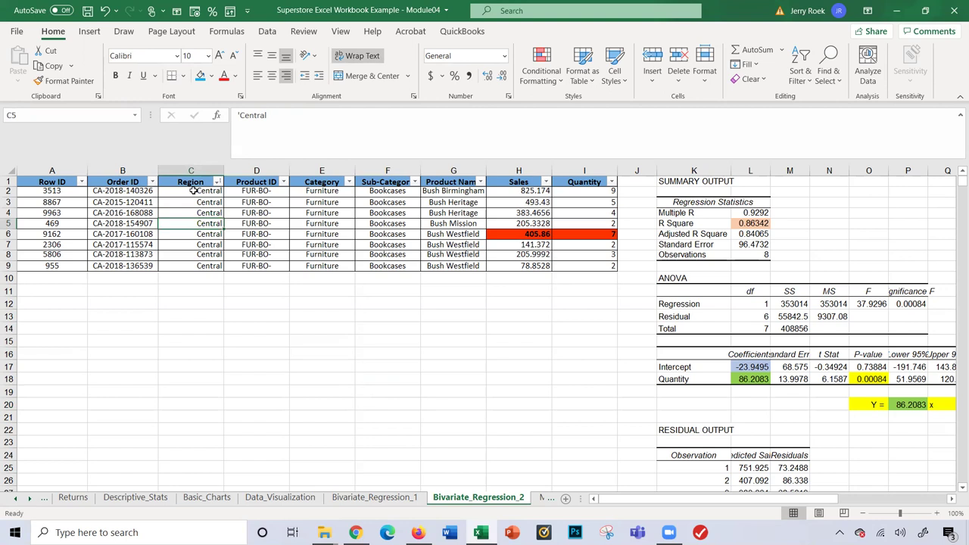
{"action": "key", "text": "Right"}
{"action": "key", "text": "Right"}
{"action": "key", "text": "Right"}
{"action": "key", "text": "Right"}
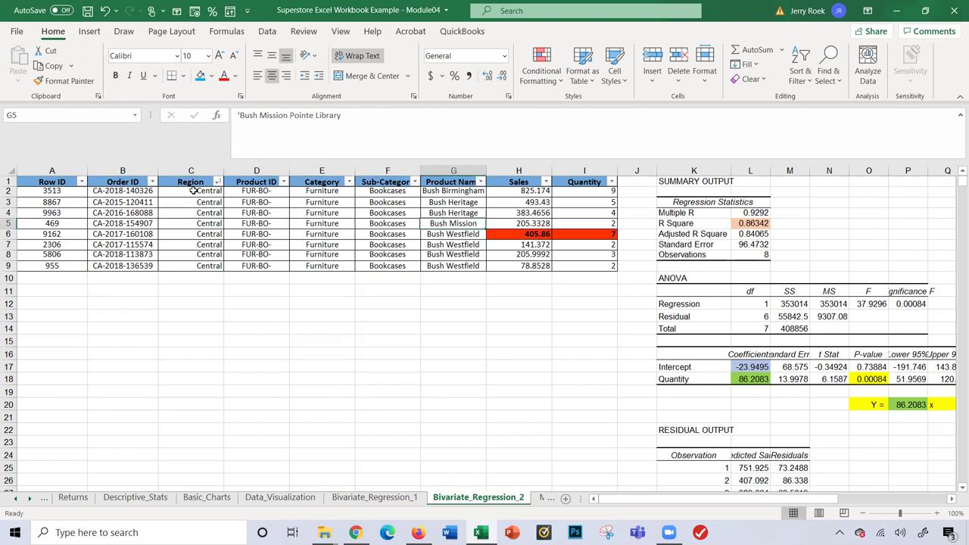
{"action": "key", "text": "Right"}
{"action": "key", "text": "Right"}
{"action": "key", "text": "Right"}
{"action": "key", "text": "Right"}
{"action": "key", "text": "Right"}
{"action": "key", "text": "Right"}
{"action": "key", "text": "Right"}
{"action": "key", "text": "Right"}
{"action": "key", "text": "Right"}
{"action": "key", "text": "Right"}
{"action": "key", "text": "Right"}
{"action": "key", "text": "Right"}
{"action": "key", "text": "Right"}
{"action": "key", "text": "Right"}
{"action": "key", "text": "Right"}
{"action": "key", "text": "Right"}
{"action": "key", "text": "Right"}
{"action": "key", "text": "Right"}
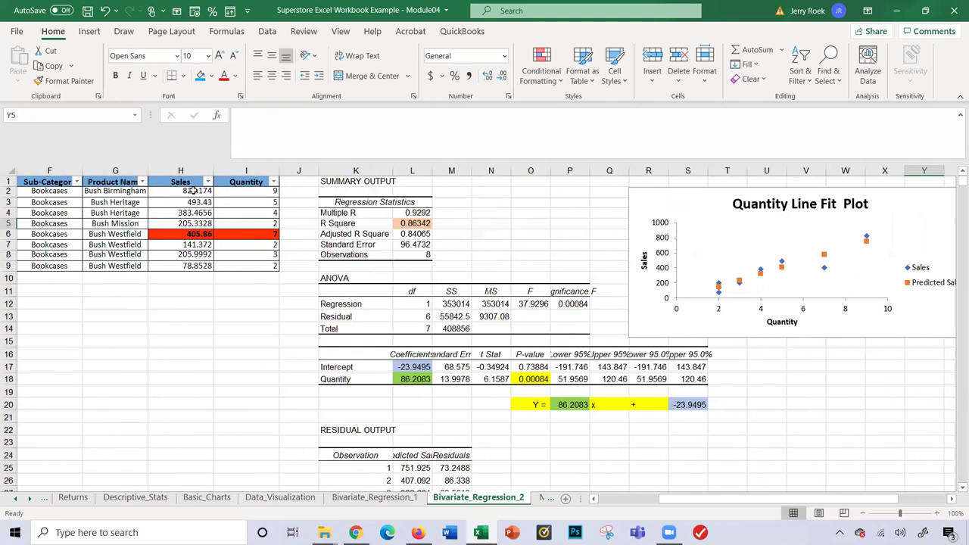
{"action": "key", "text": "Left"}
{"action": "key", "text": "Left"}
{"action": "key", "text": "Left"}
{"action": "key", "text": "Left"}
{"action": "key", "text": "Left"}
{"action": "key", "text": "Left"}
{"action": "key", "text": "Left"}
{"action": "key", "text": "Left"}
{"action": "key", "text": "Left"}
{"action": "key", "text": "Left"}
{"action": "key", "text": "Left"}
{"action": "key", "text": "Left"}
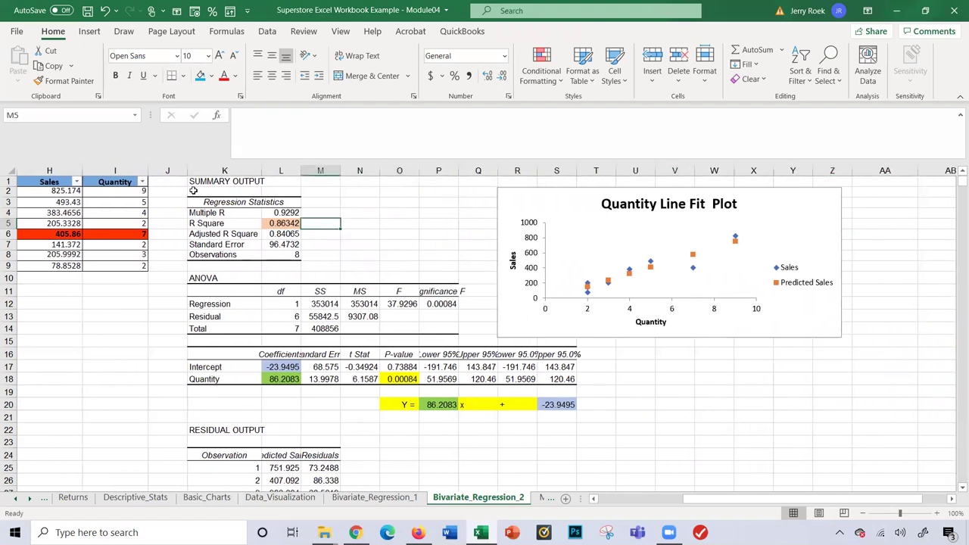
{"action": "key", "text": "Left"}
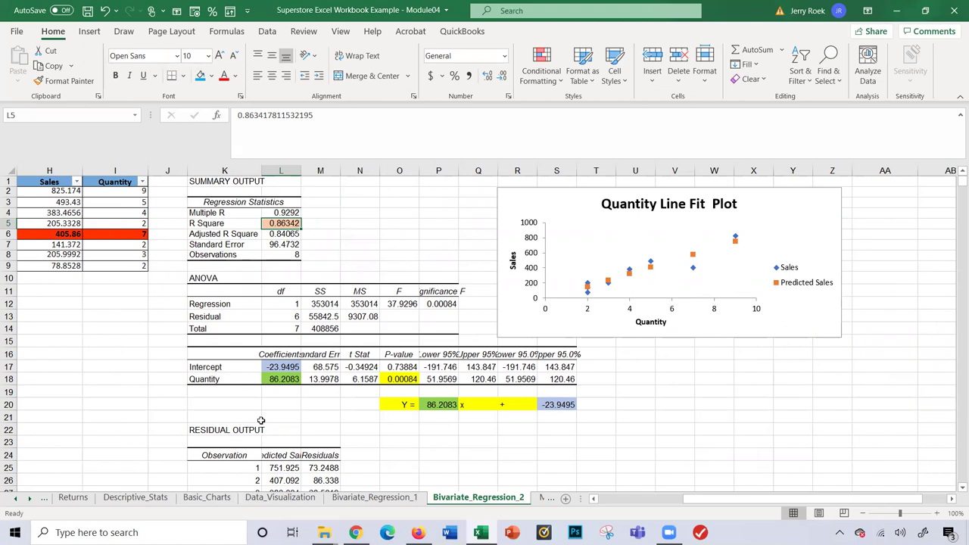
Select the P-values in O17 and O18 and the Quantity coefficient in L18
{"action": "left_click", "coordinate": [413, 370]}
{"action": "left_click", "coordinate": [412, 379]}
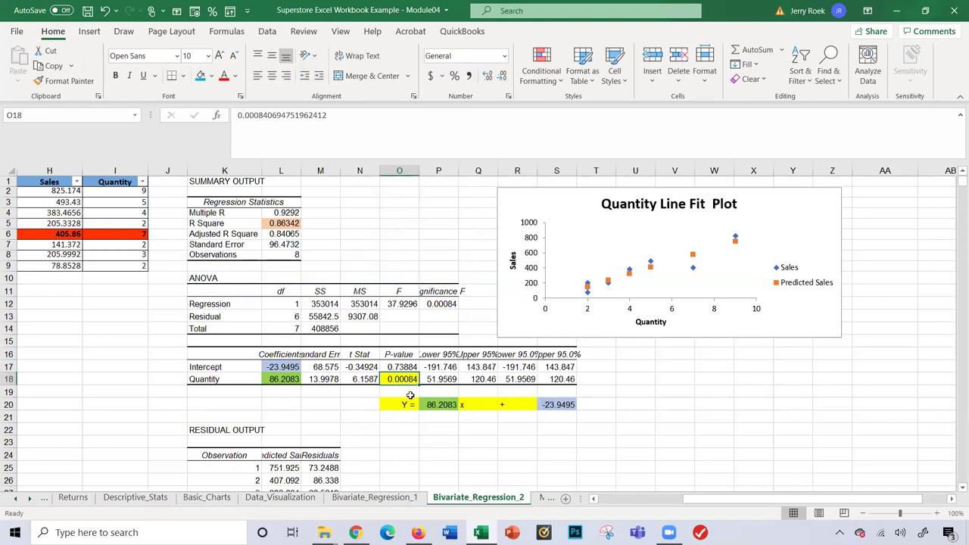
{"action": "key", "text": "Left"}
{"action": "key", "text": "Left"}
{"action": "key", "text": "Left"}
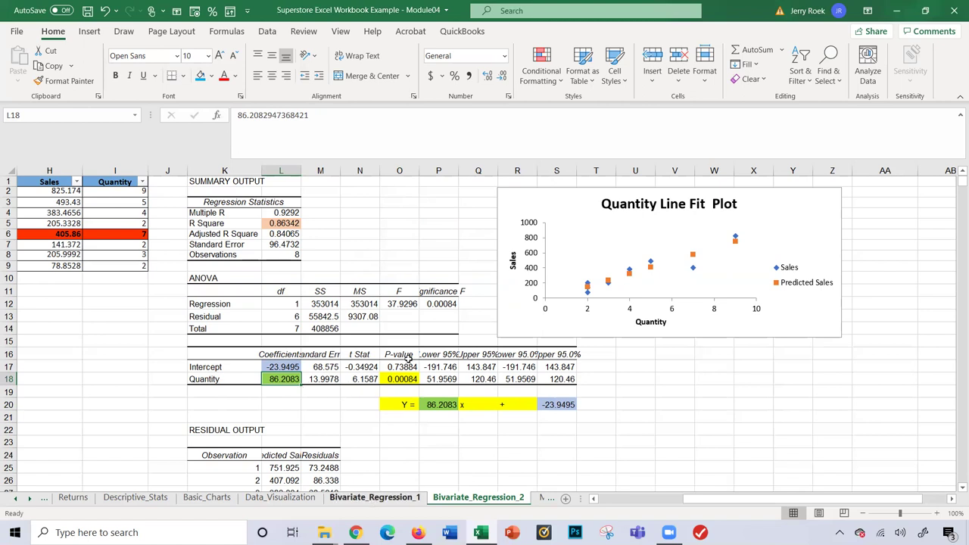
Check Bivariate_Regression_1, then return to Bivariate_Regression_2 below the equation
{"action": "left_click", "coordinate": [371, 497]}
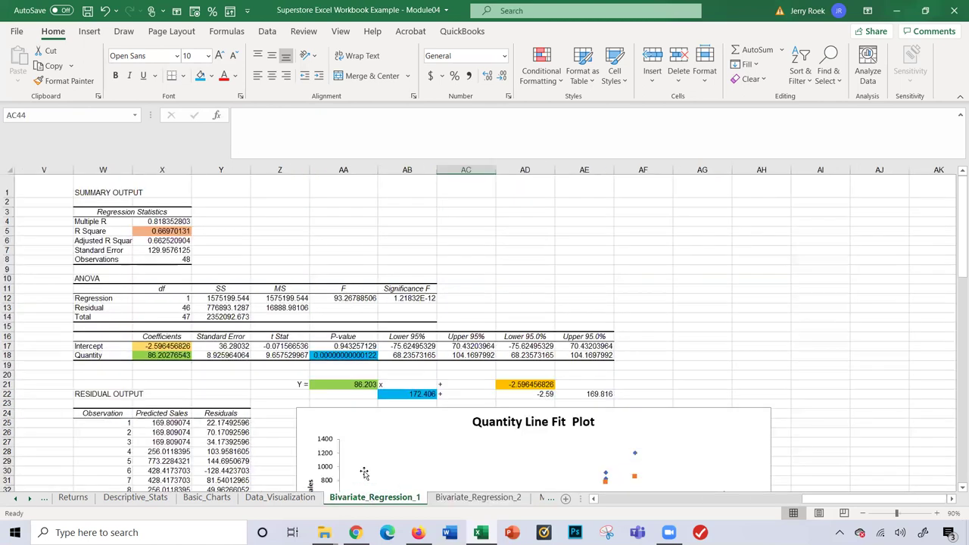
{"action": "left_click", "coordinate": [467, 498]}
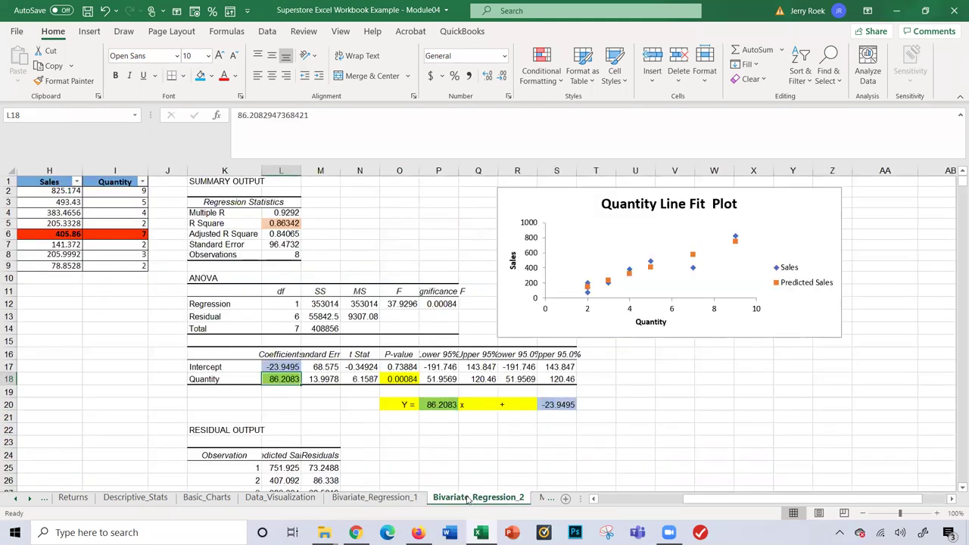
{"action": "left_click", "coordinate": [421, 428]}
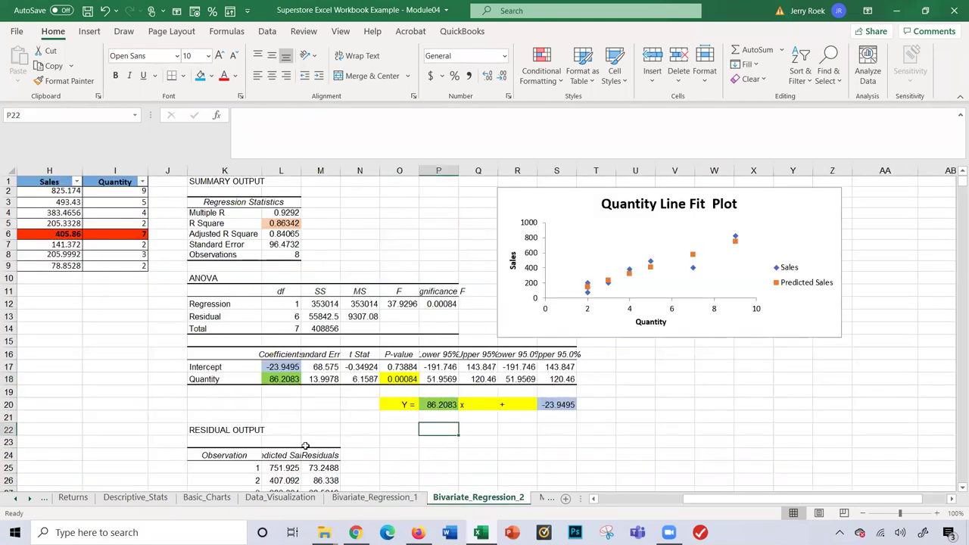
{"action": "scroll", "coordinate": [305, 446], "scroll_direction": "down", "scroll_amount": 5}
{"action": "scroll", "coordinate": [305, 446], "scroll_direction": "up", "scroll_amount": 5}
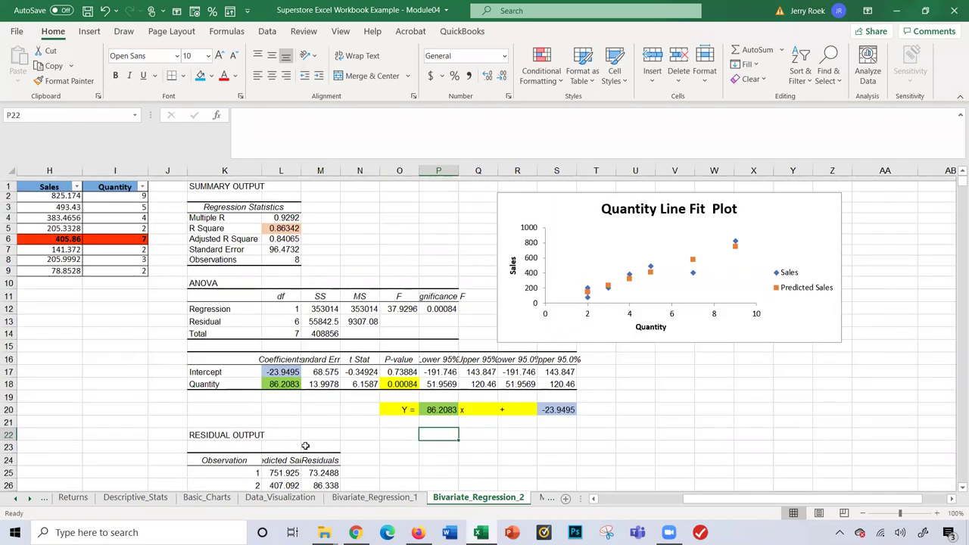
{"action": "scroll", "coordinate": [305, 446], "scroll_direction": "down", "scroll_amount": 2}
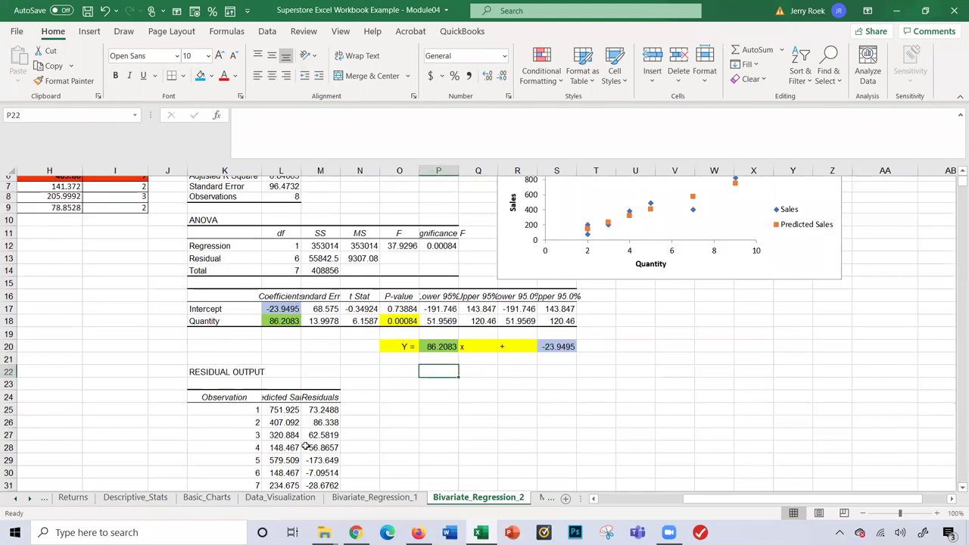
{"action": "scroll", "coordinate": [305, 446], "scroll_direction": "up", "scroll_amount": 2}
{"action": "scroll", "coordinate": [305, 446], "scroll_direction": "down", "scroll_amount": 1}
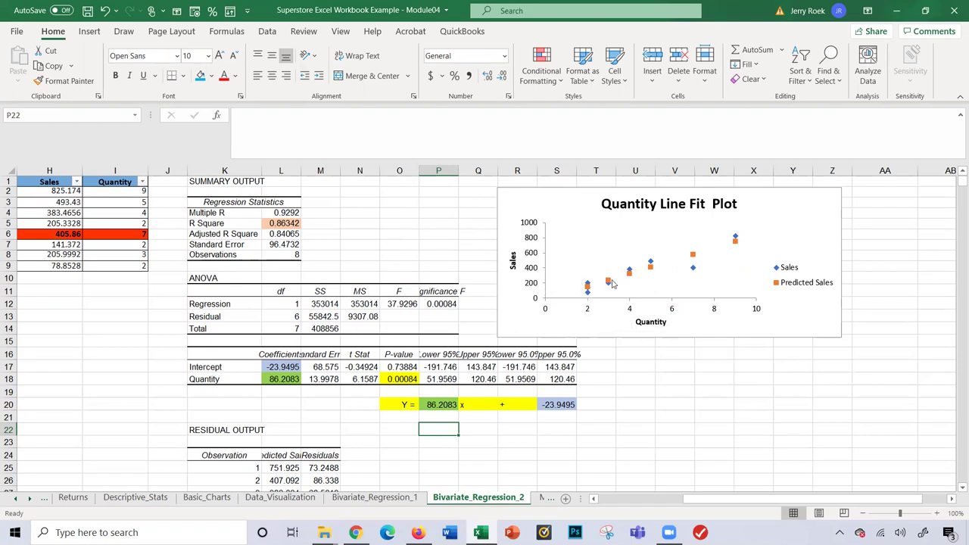
Scroll to the data and select the red outlier: Sales 405.86, Quantity 7 in H6:I6
{"action": "mouse_move", "coordinate": [650, 269]}
{"action": "mouse_move", "coordinate": [695, 258]}
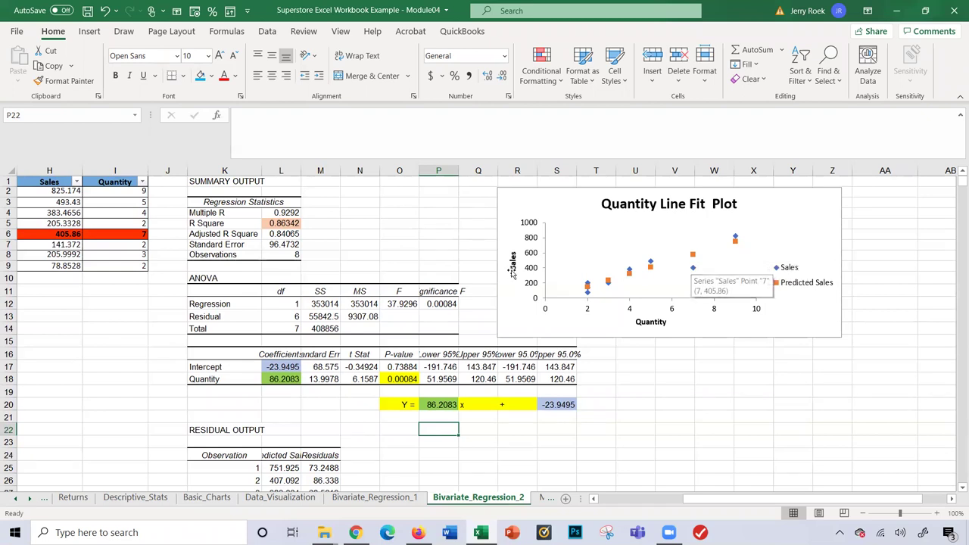
{"action": "scroll", "coordinate": [189, 313], "scroll_direction": "left", "scroll_amount": 5}
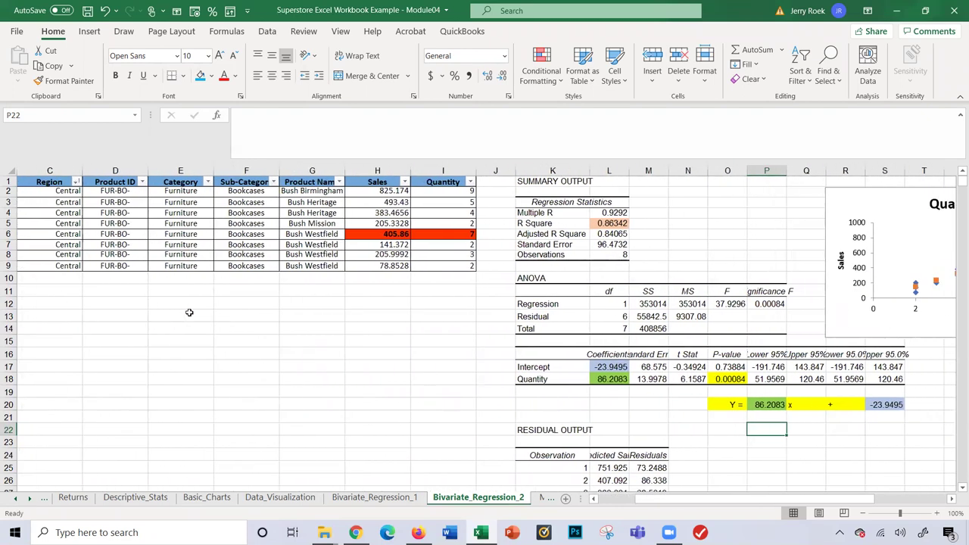
{"action": "scroll", "coordinate": [388, 312], "scroll_direction": "left", "scroll_amount": 3}
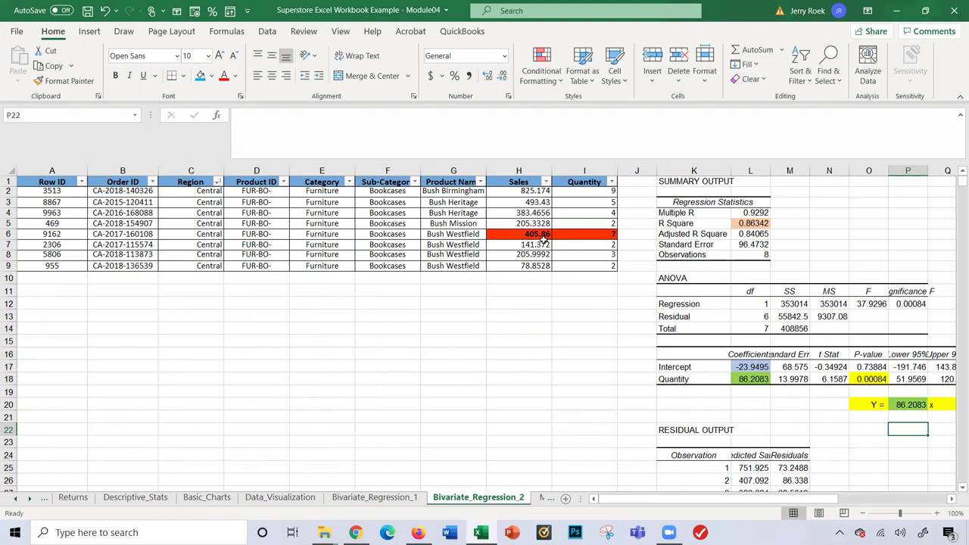
{"action": "left_click_drag", "start_coordinate": [543, 241], "coordinate": [595, 237]}
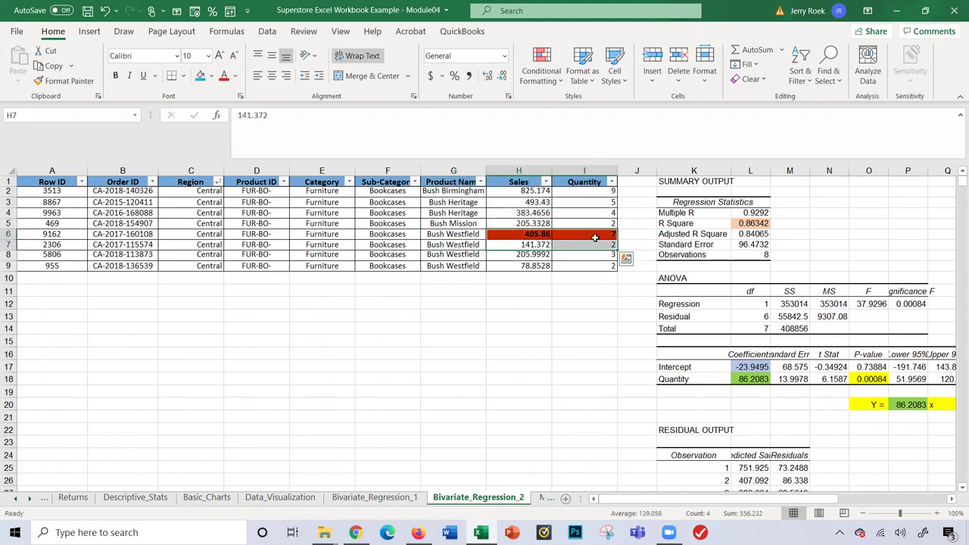
{"action": "left_click", "coordinate": [543, 245]}
{"action": "key", "text": "Up"}
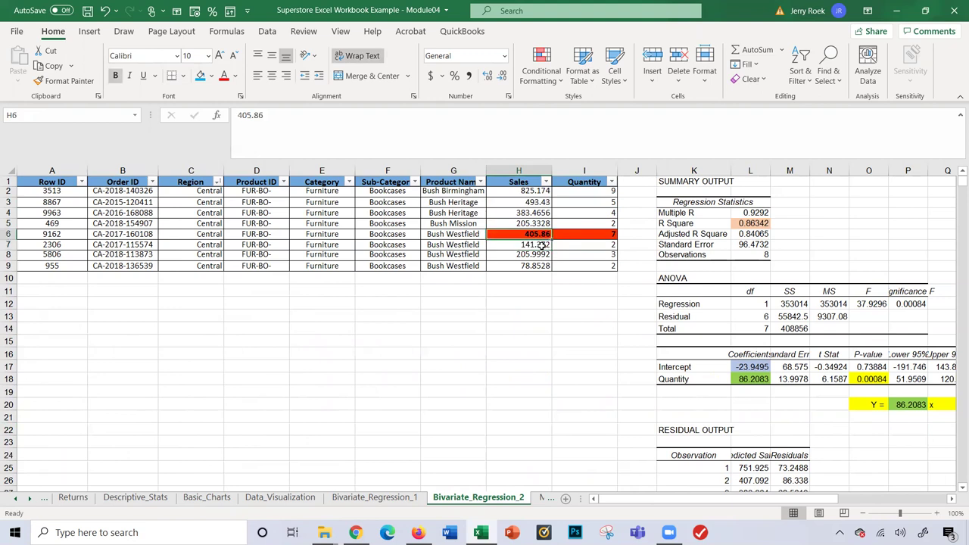
{"action": "key", "text": "Right"}
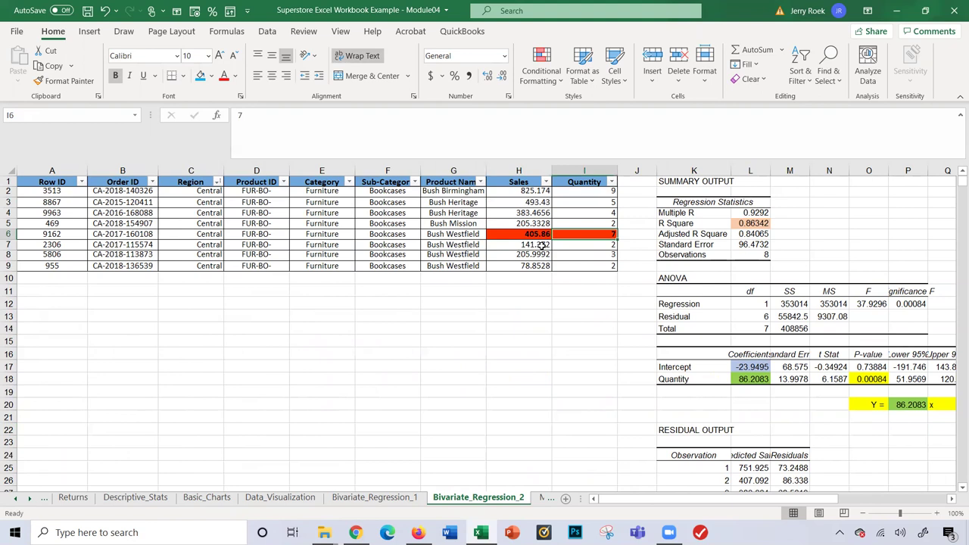
{"action": "key", "text": "Left"}
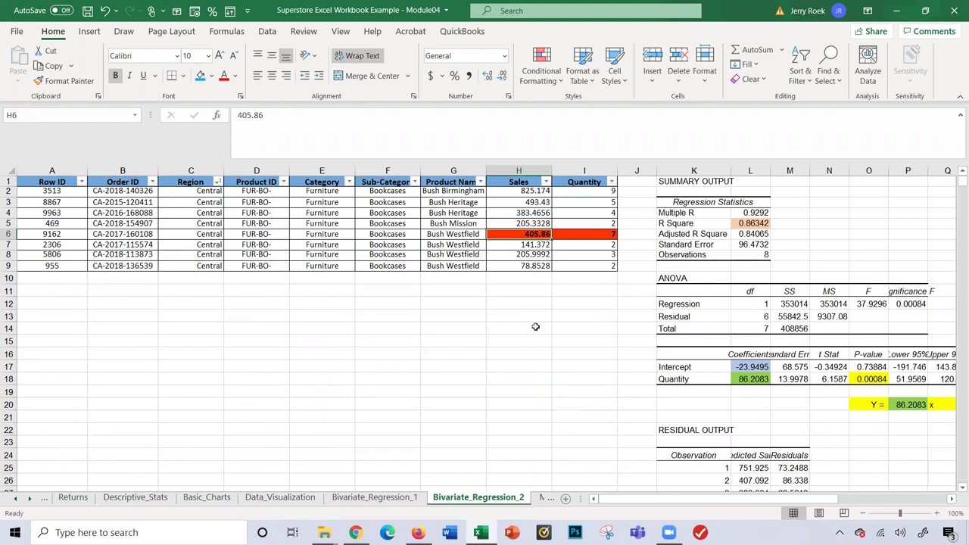
{"action": "scroll", "coordinate": [535, 326], "scroll_direction": "down", "scroll_amount": 2}
{"action": "scroll", "coordinate": [535, 326], "scroll_direction": "up", "scroll_amount": 2}
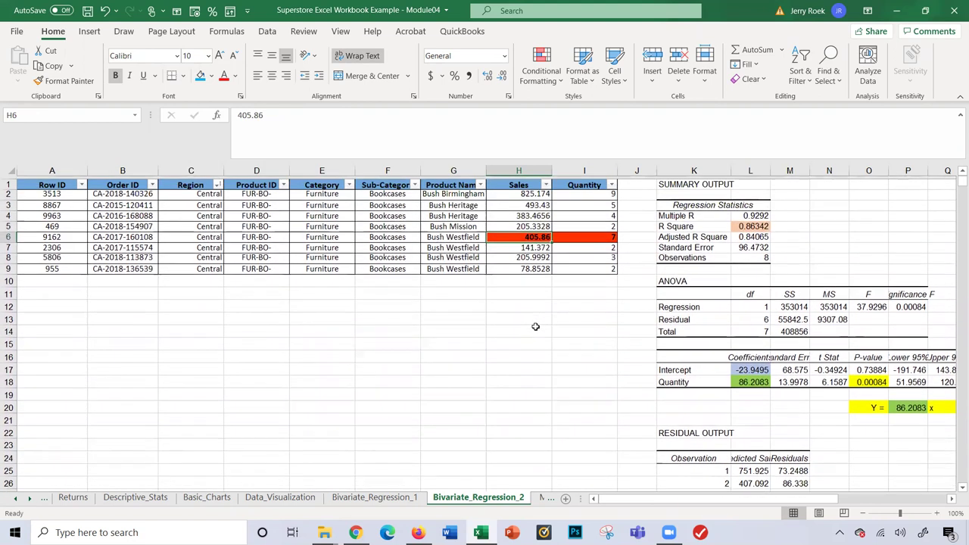
{"action": "scroll", "coordinate": [535, 326], "scroll_direction": "down", "scroll_amount": 6}
{"action": "scroll", "coordinate": [535, 327], "scroll_direction": "down", "scroll_amount": 5}
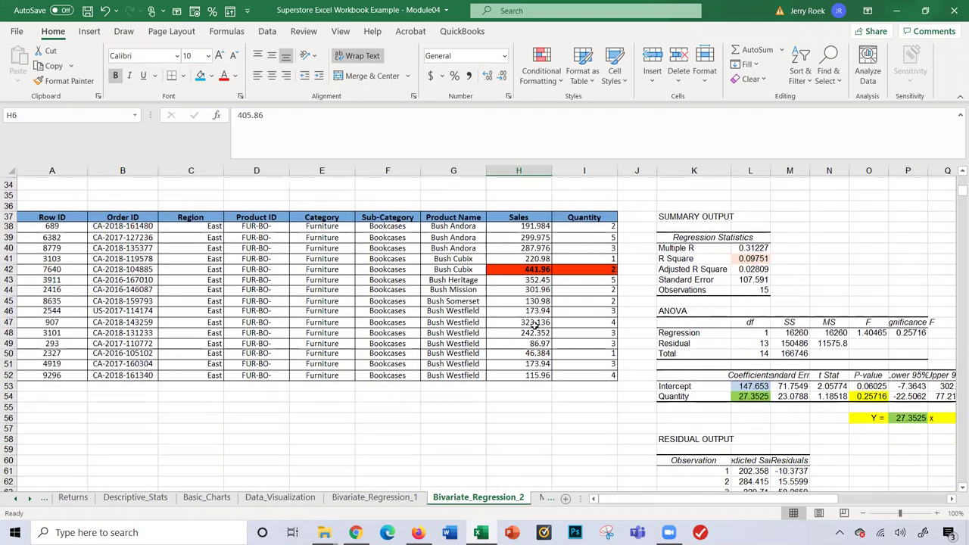
{"action": "scroll", "coordinate": [535, 323], "scroll_direction": "down", "scroll_amount": 2}
{"action": "scroll", "coordinate": [538, 322], "scroll_direction": "up", "scroll_amount": 3}
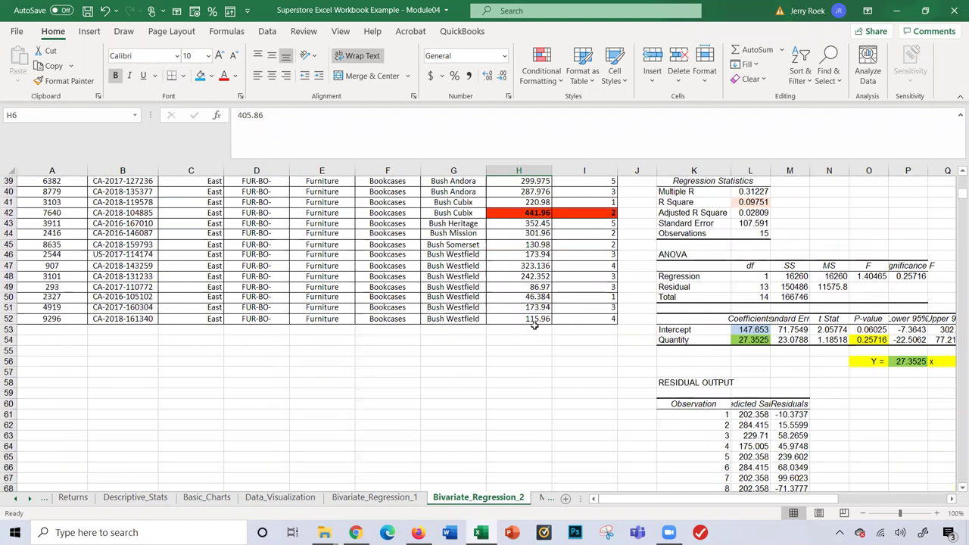
{"action": "left_click", "coordinate": [845, 305]}
{"action": "key", "text": "Right"}
{"action": "key", "text": "Right"}
{"action": "key", "text": "Right"}
{"action": "key", "text": "Right"}
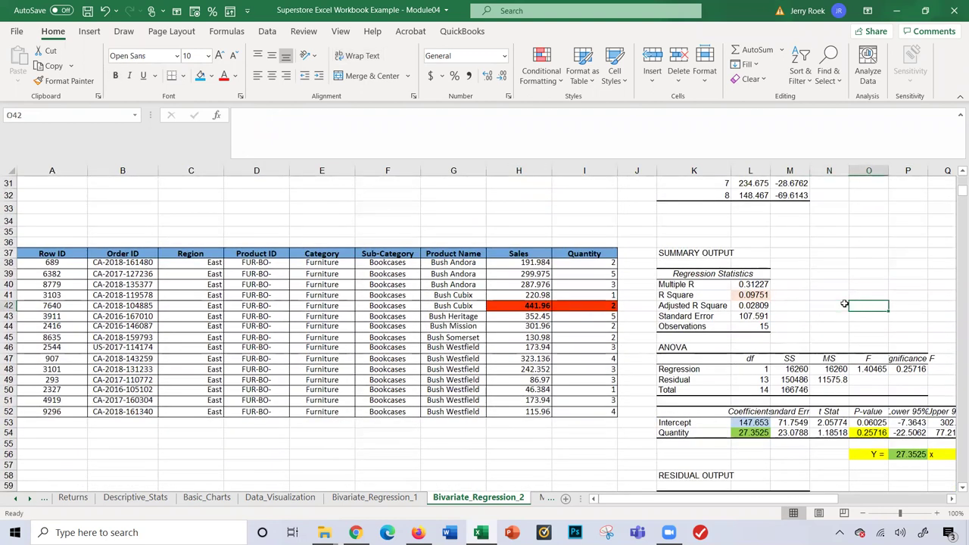
{"action": "key", "text": "Right"}
{"action": "key", "text": "Right"}
{"action": "key", "text": "Left"}
{"action": "key", "text": "Left"}
{"action": "key", "text": "Left"}
{"action": "key", "text": "Left"}
{"action": "key", "text": "Left"}
{"action": "key", "text": "Left"}
{"action": "key", "text": "Left"}
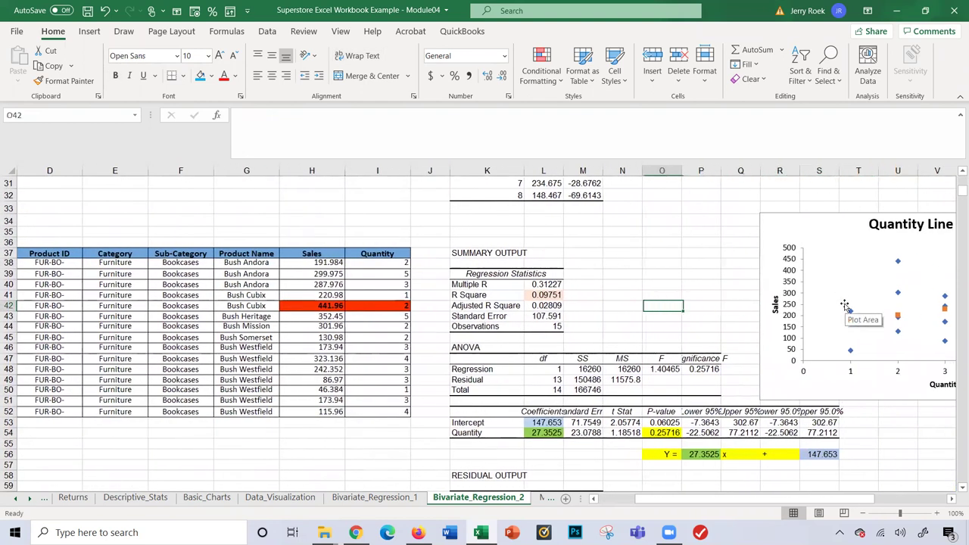
{"action": "key", "text": "Left"}
{"action": "key", "text": "Up"}
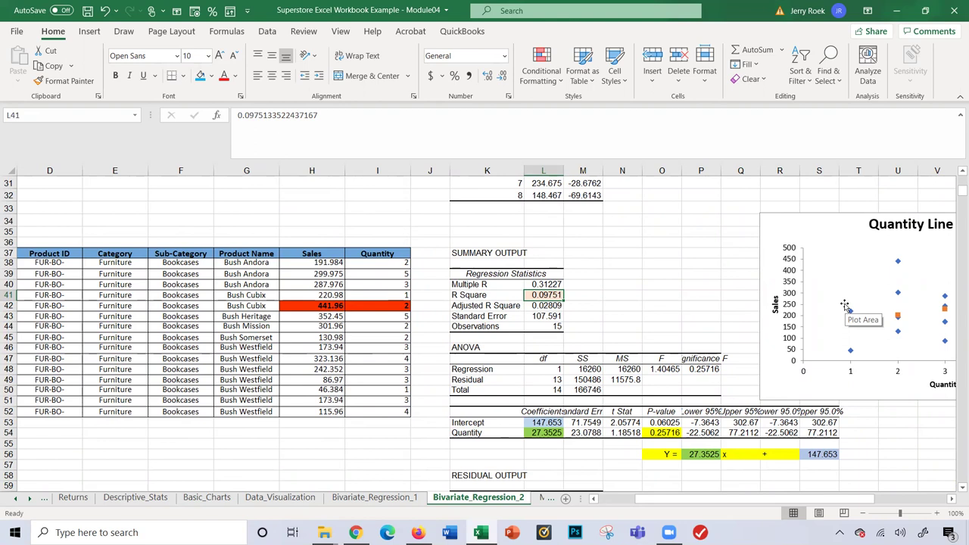
{"action": "left_click", "coordinate": [663, 432]}
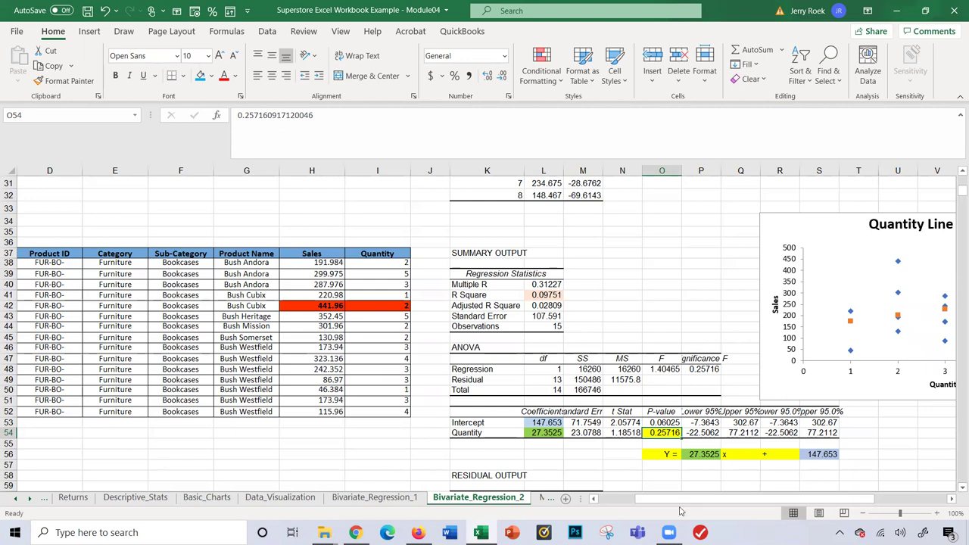
{"action": "scroll", "coordinate": [609, 459], "scroll_direction": "down", "scroll_amount": 2}
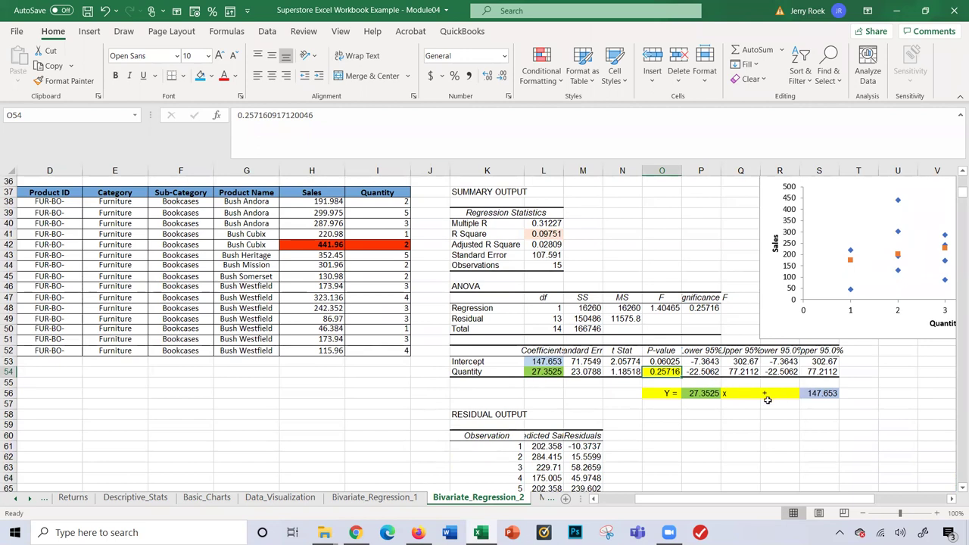
{"action": "scroll", "coordinate": [522, 455], "scroll_direction": "down", "scroll_amount": 4}
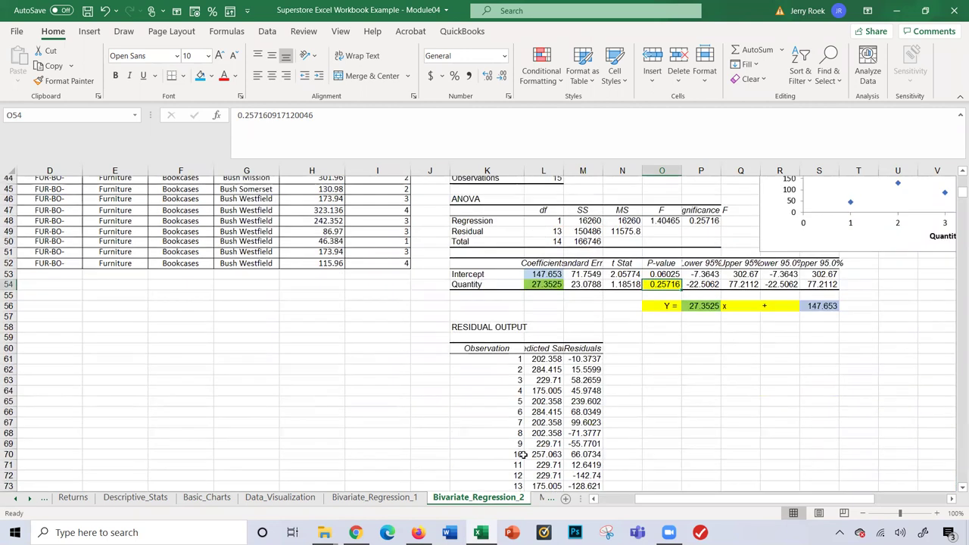
{"action": "scroll", "coordinate": [523, 455], "scroll_direction": "up", "scroll_amount": 6}
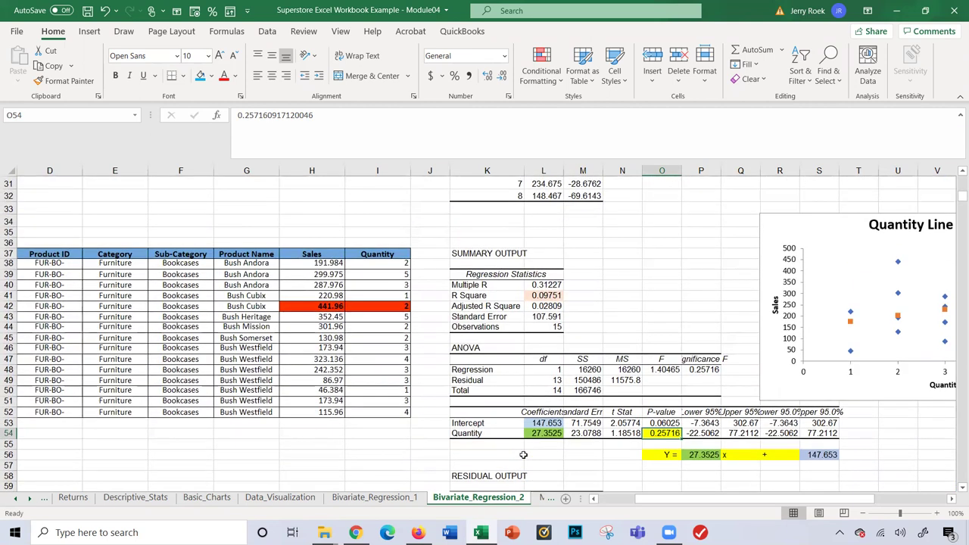
{"action": "scroll", "coordinate": [457, 447], "scroll_direction": "left", "scroll_amount": 3}
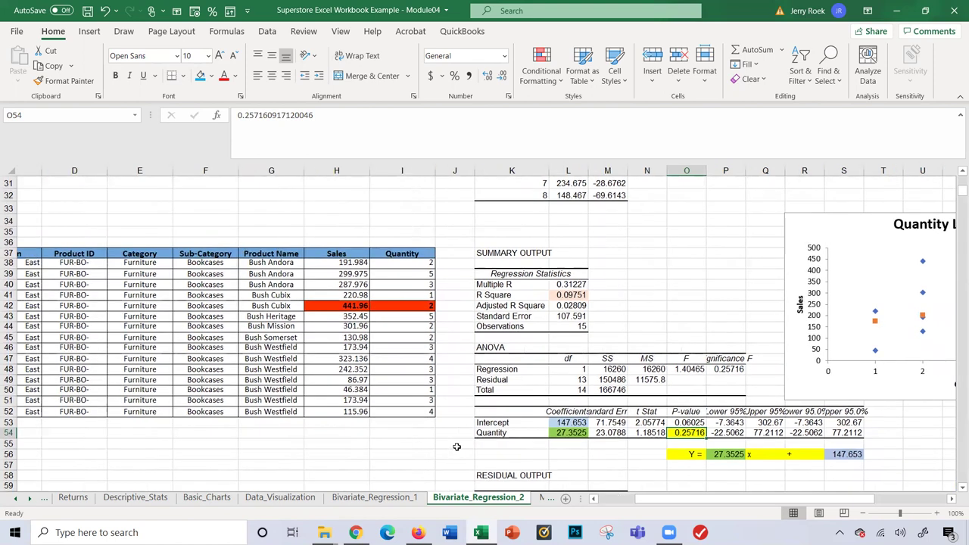
{"action": "scroll", "coordinate": [456, 447], "scroll_direction": "right", "scroll_amount": 2}
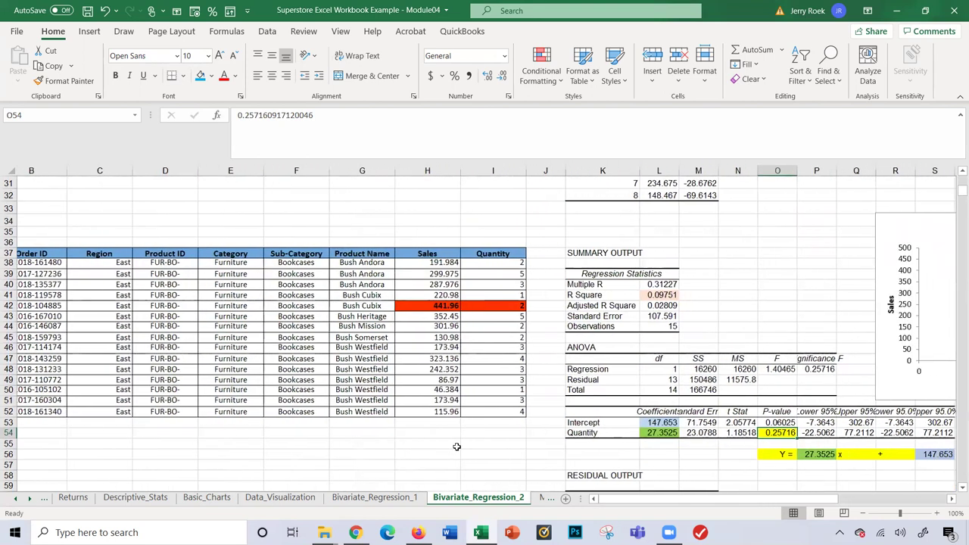
{"action": "scroll", "coordinate": [456, 446], "scroll_direction": "left", "scroll_amount": 1}
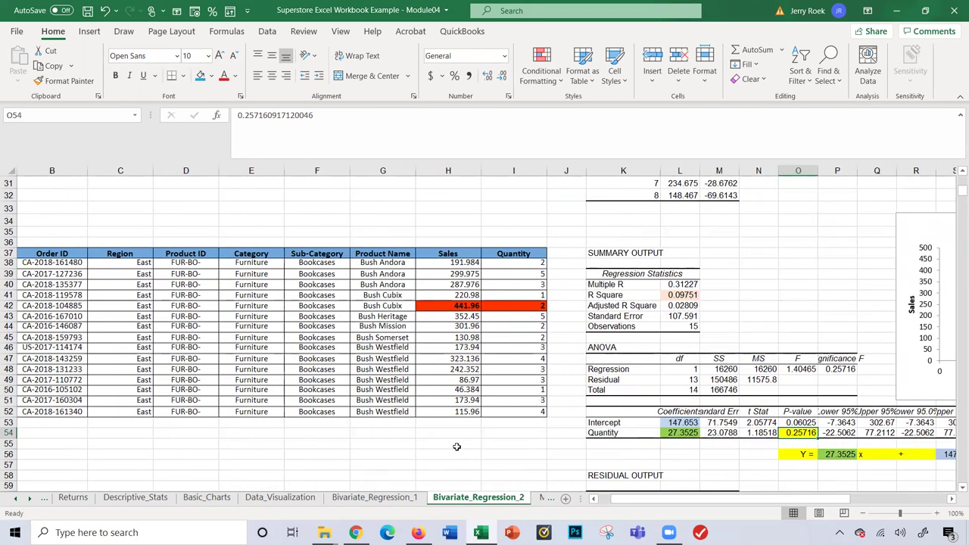
{"action": "scroll", "coordinate": [416, 222], "scroll_direction": "down", "scroll_amount": 15}
{"action": "scroll", "coordinate": [415, 221], "scroll_direction": "up", "scroll_amount": 14}
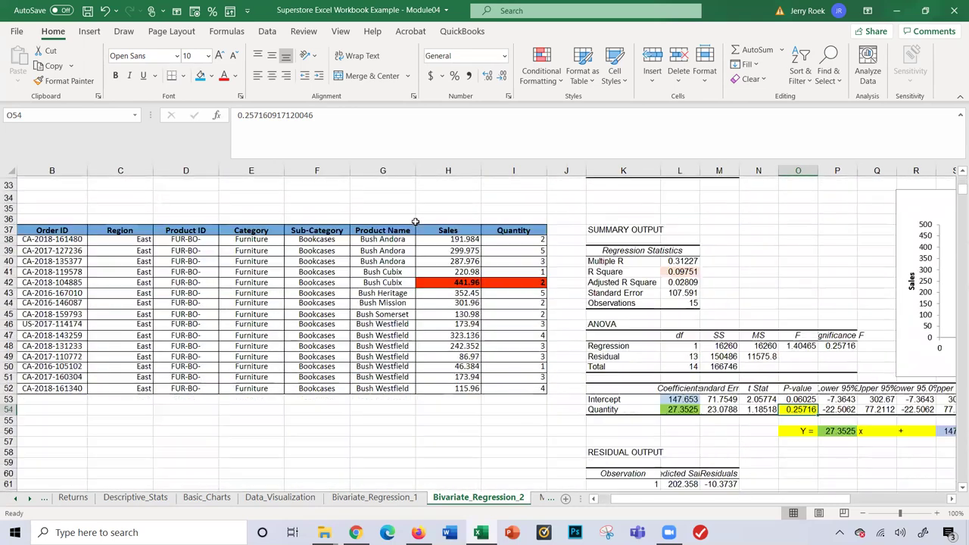
{"action": "scroll", "coordinate": [416, 221], "scroll_direction": "down", "scroll_amount": 2}
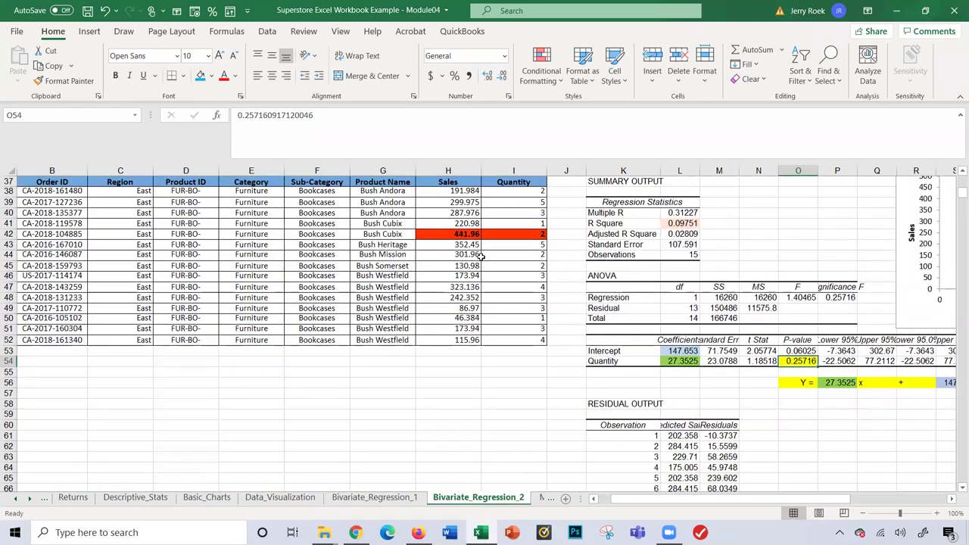
{"action": "scroll", "coordinate": [563, 363], "scroll_direction": "right", "scroll_amount": 5}
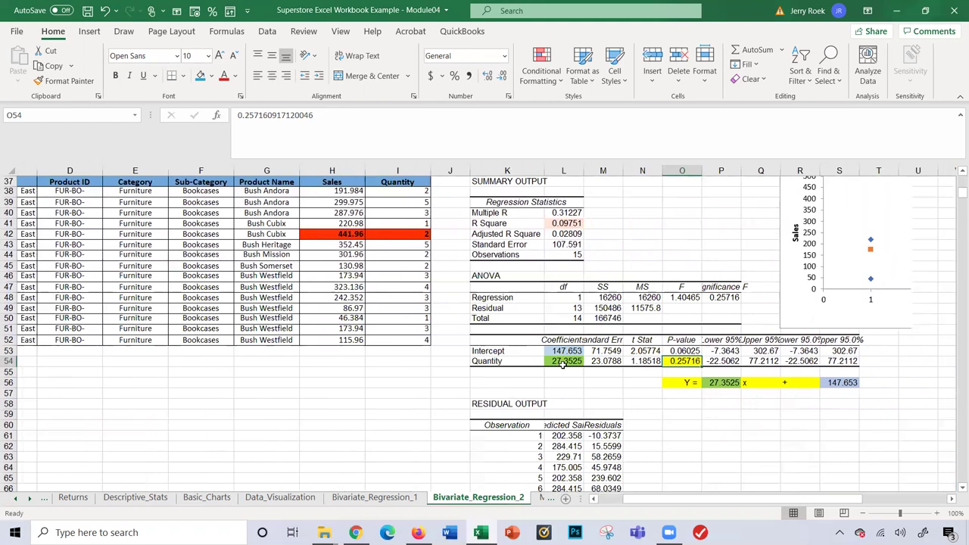
{"action": "scroll", "coordinate": [563, 363], "scroll_direction": "right", "scroll_amount": 10}
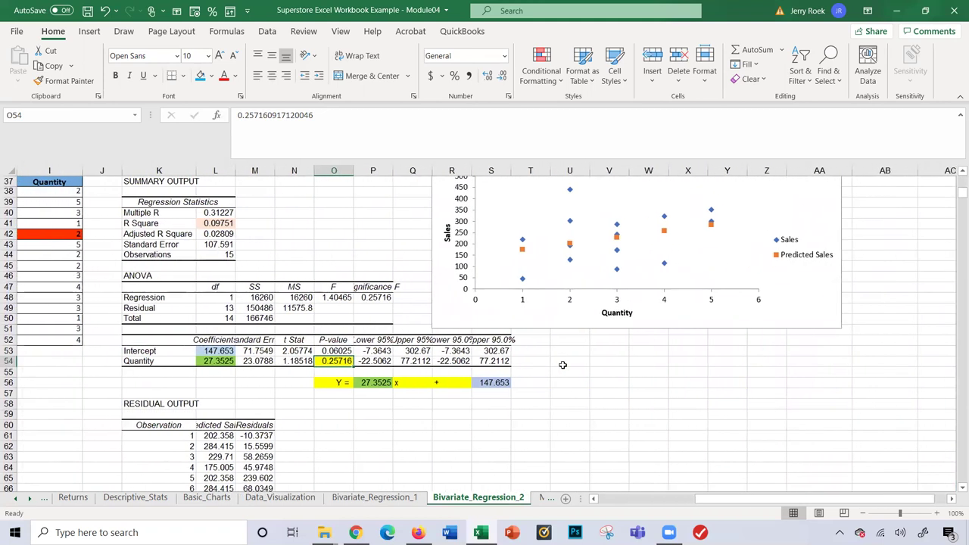
{"action": "scroll", "coordinate": [696, 357], "scroll_direction": "up", "scroll_amount": 3}
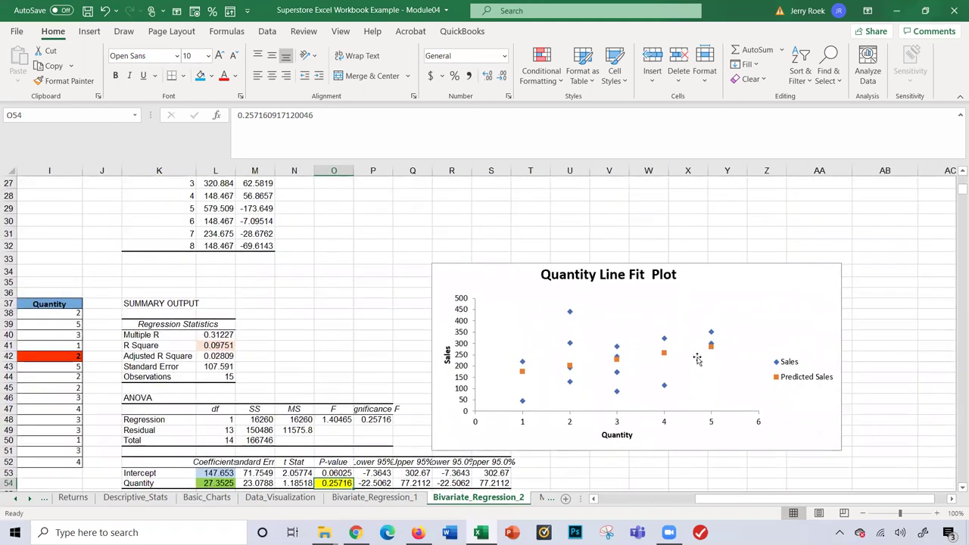
{"action": "mouse_move", "coordinate": [569, 312]}
{"action": "scroll", "coordinate": [598, 383], "scroll_direction": "left", "scroll_amount": 4}
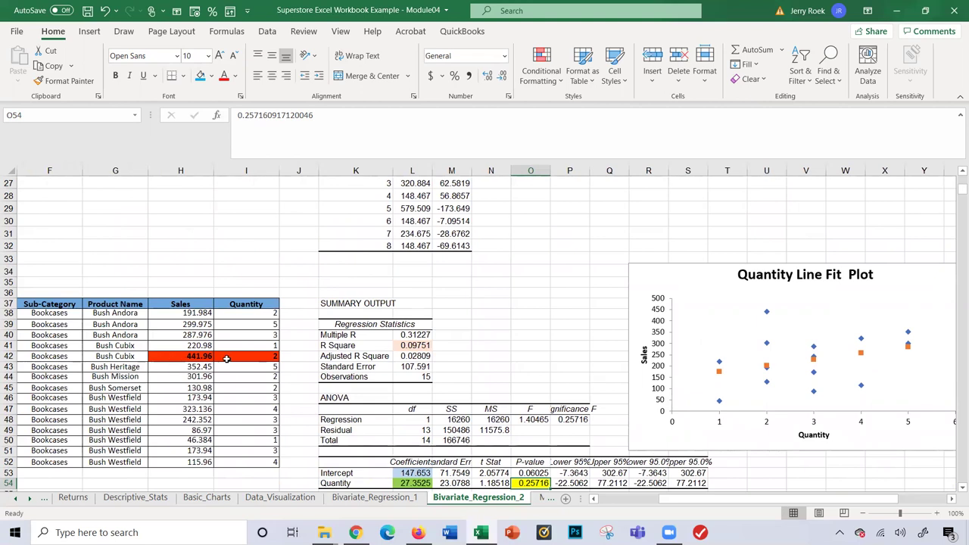
{"action": "scroll", "coordinate": [234, 362], "scroll_direction": "right", "scroll_amount": 3}
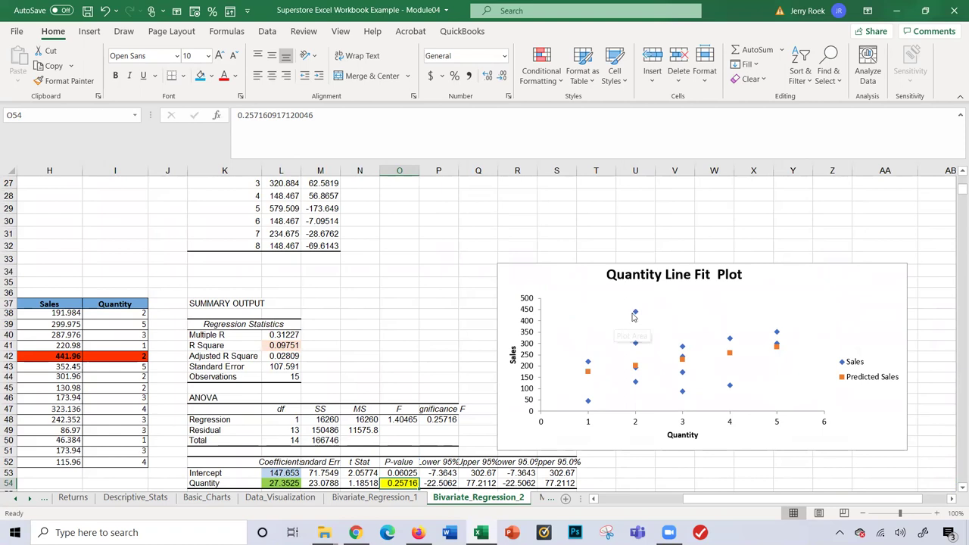
{"action": "mouse_move", "coordinate": [634, 316]}
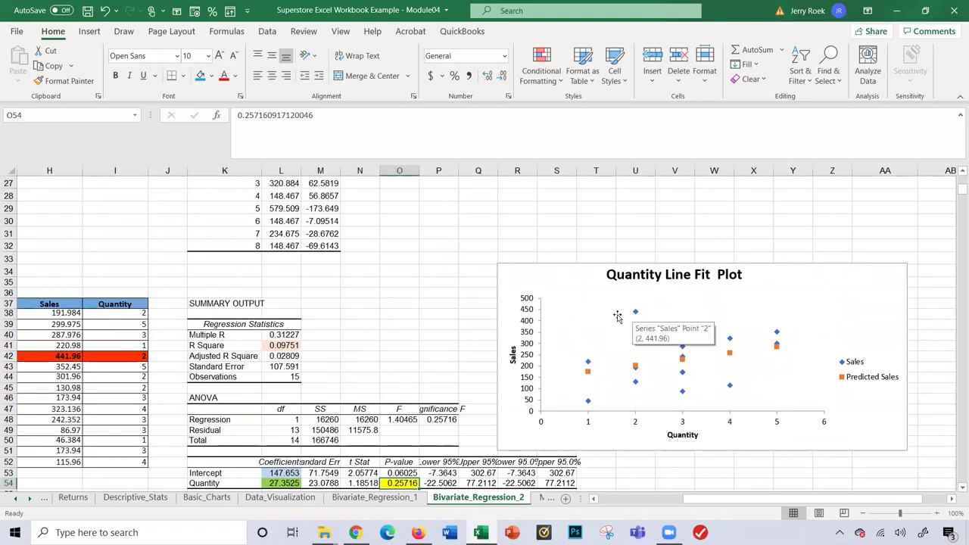
{"action": "scroll", "coordinate": [375, 343], "scroll_direction": "left", "scroll_amount": 8}
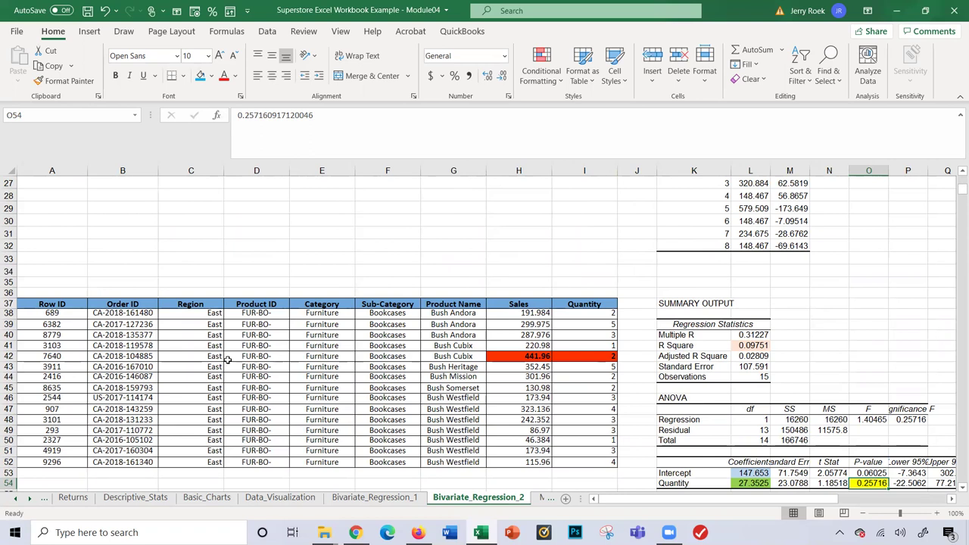
{"action": "left_click", "coordinate": [142, 356]}
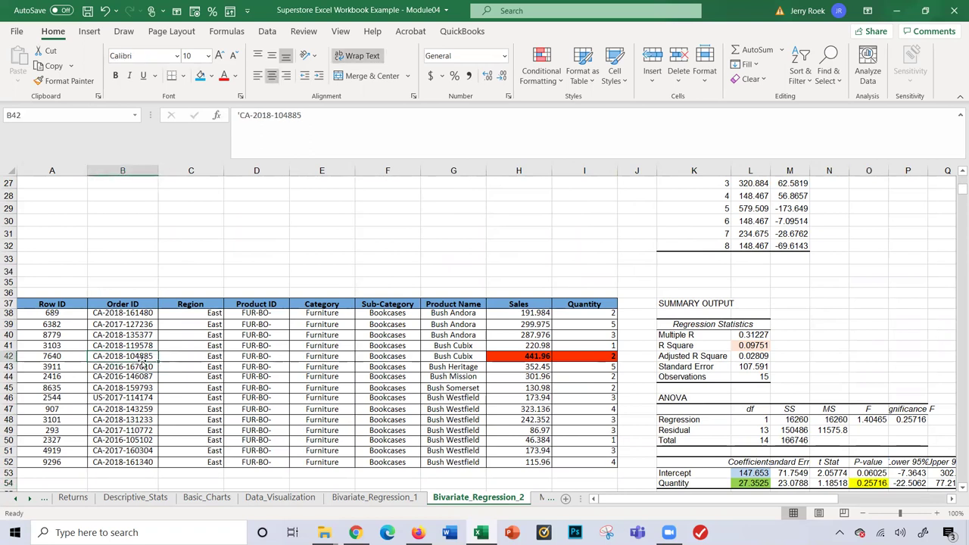
{"action": "key", "text": "Right"}
{"action": "key", "text": "Right"}
{"action": "key", "text": "Right"}
{"action": "key", "text": "Right"}
{"action": "key", "text": "Right"}
{"action": "key", "text": "Right"}
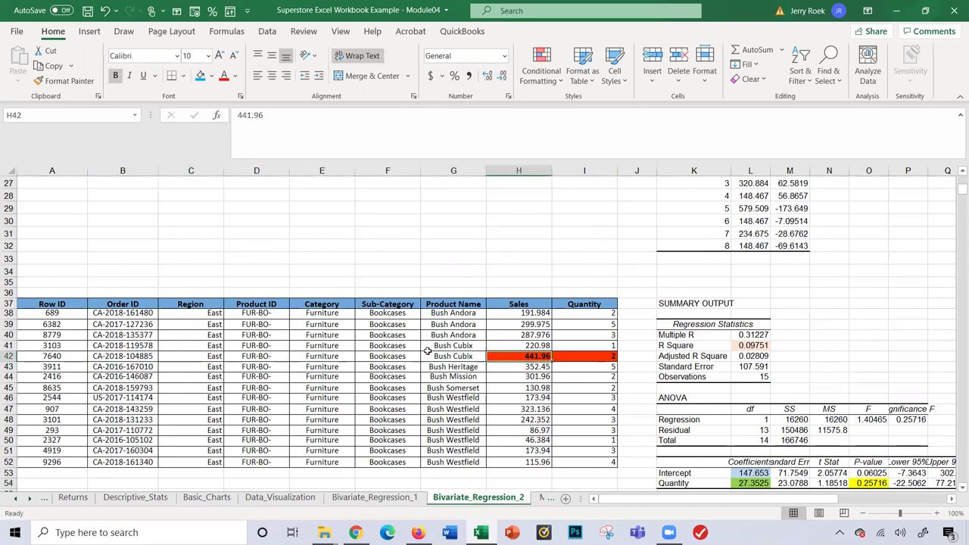
{"action": "scroll", "coordinate": [802, 369], "scroll_direction": "right", "scroll_amount": 2}
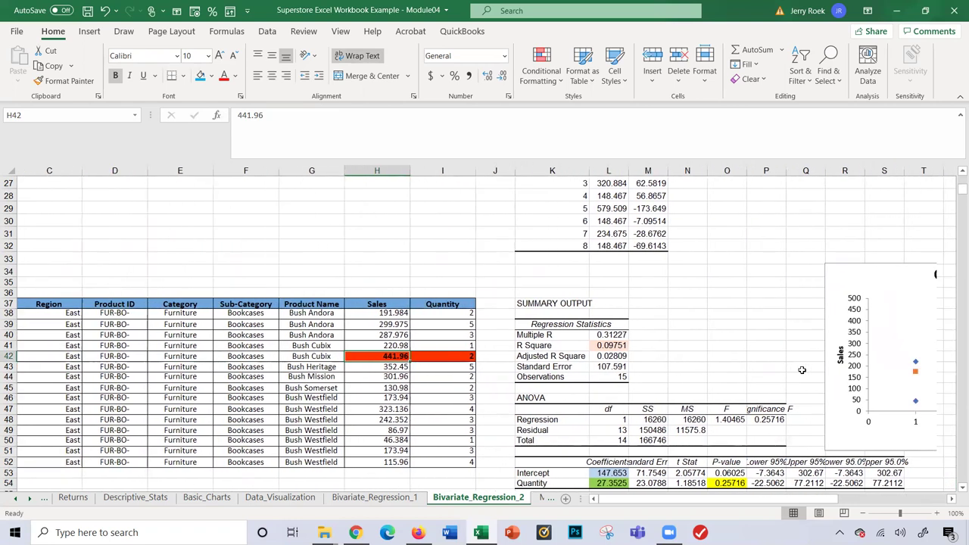
{"action": "scroll", "coordinate": [802, 369], "scroll_direction": "right", "scroll_amount": 5}
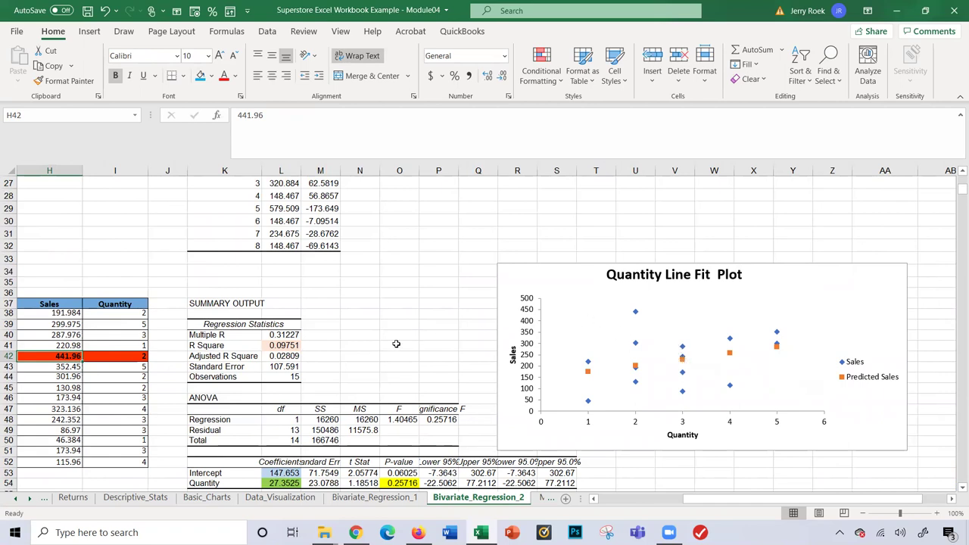
{"action": "scroll", "coordinate": [396, 343], "scroll_direction": "left", "scroll_amount": 2}
{"action": "scroll", "coordinate": [396, 343], "scroll_direction": "down", "scroll_amount": 5}
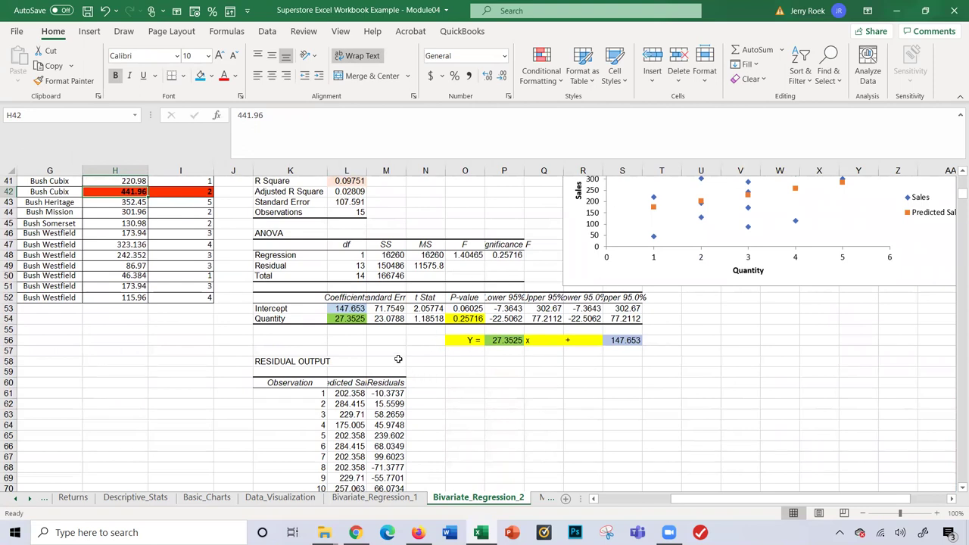
{"action": "scroll", "coordinate": [396, 354], "scroll_direction": "up", "scroll_amount": 7}
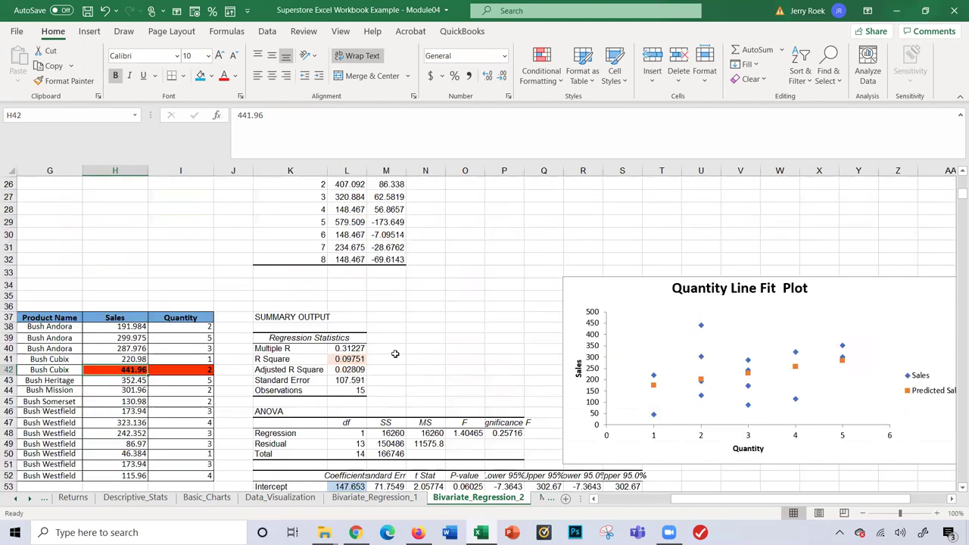
{"action": "scroll", "coordinate": [396, 354], "scroll_direction": "left", "scroll_amount": 3}
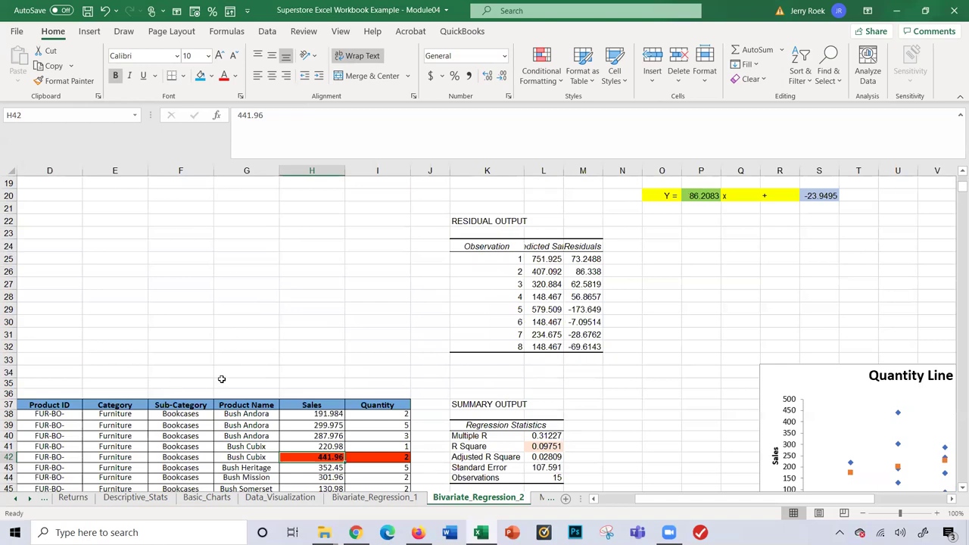
{"action": "scroll", "coordinate": [215, 365], "scroll_direction": "down", "scroll_amount": 4}
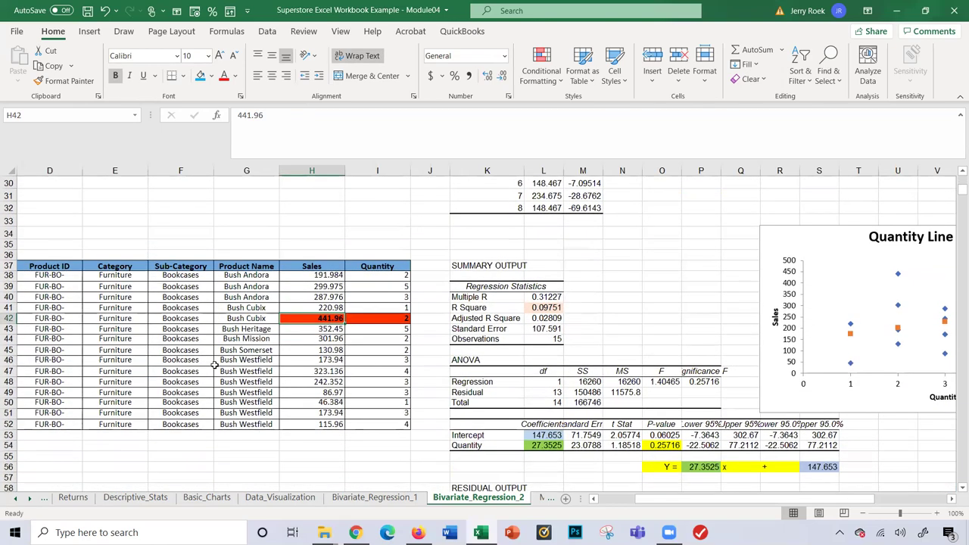
{"action": "scroll", "coordinate": [214, 365], "scroll_direction": "left", "scroll_amount": 2}
{"action": "scroll", "coordinate": [214, 365], "scroll_direction": "up", "scroll_amount": 4}
{"action": "scroll", "coordinate": [214, 365], "scroll_direction": "up", "scroll_amount": 5}
{"action": "scroll", "coordinate": [215, 365], "scroll_direction": "down", "scroll_amount": 6}
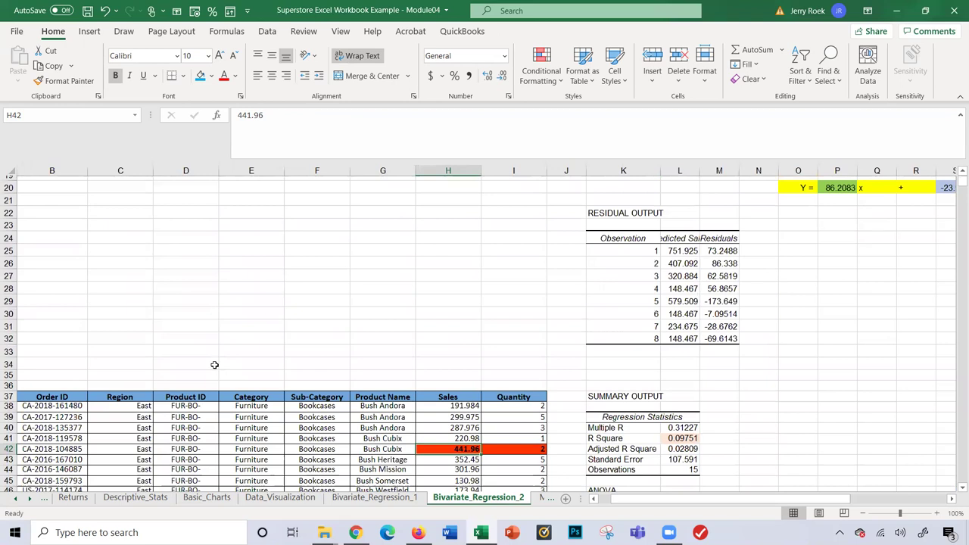